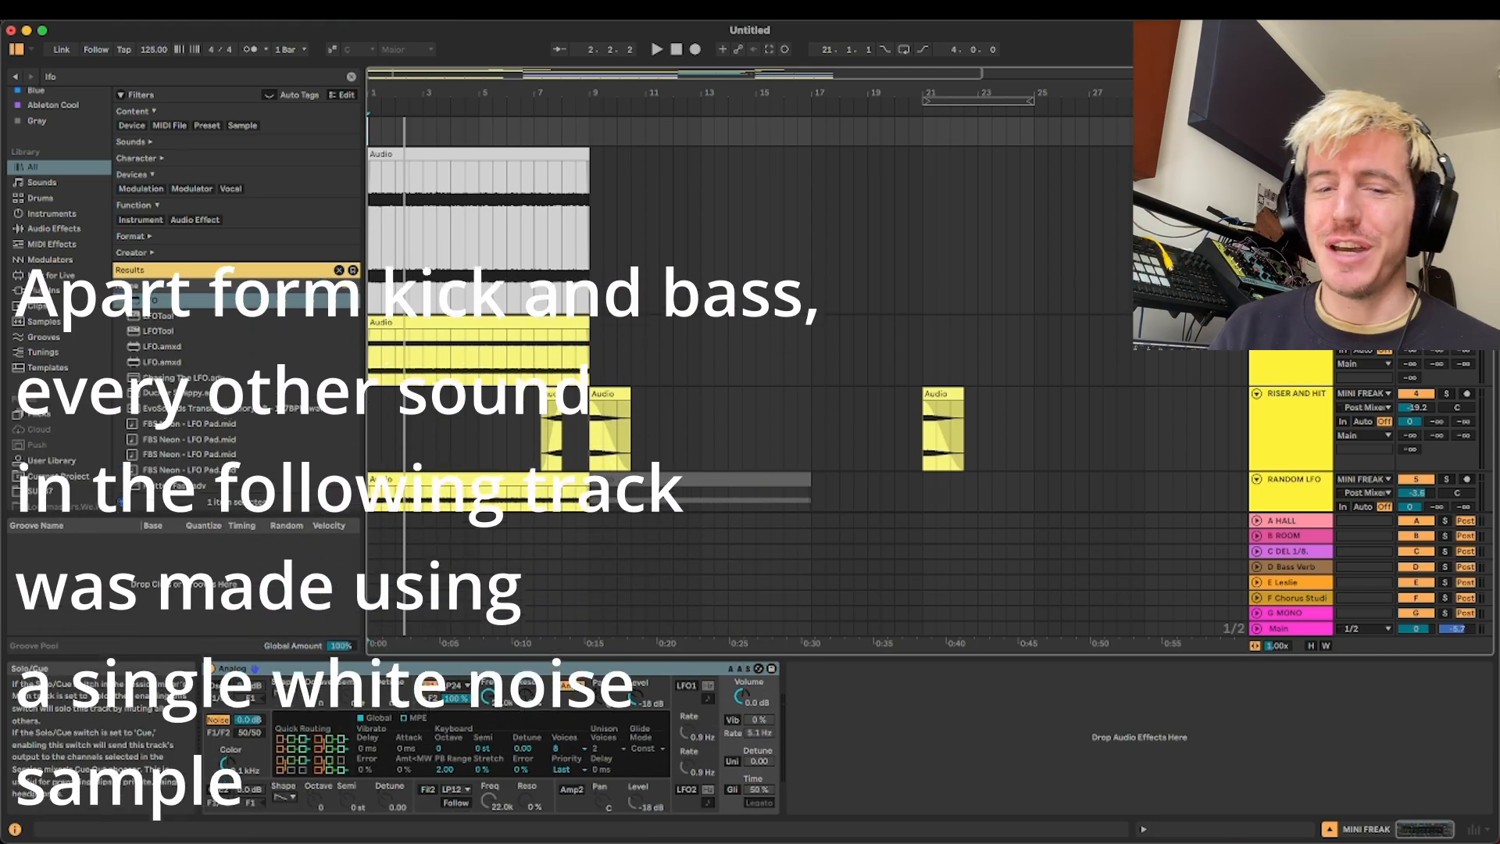
Play the arrangement and look through its tracks, from the noise clips down to the Kick MIDI track
key(space)
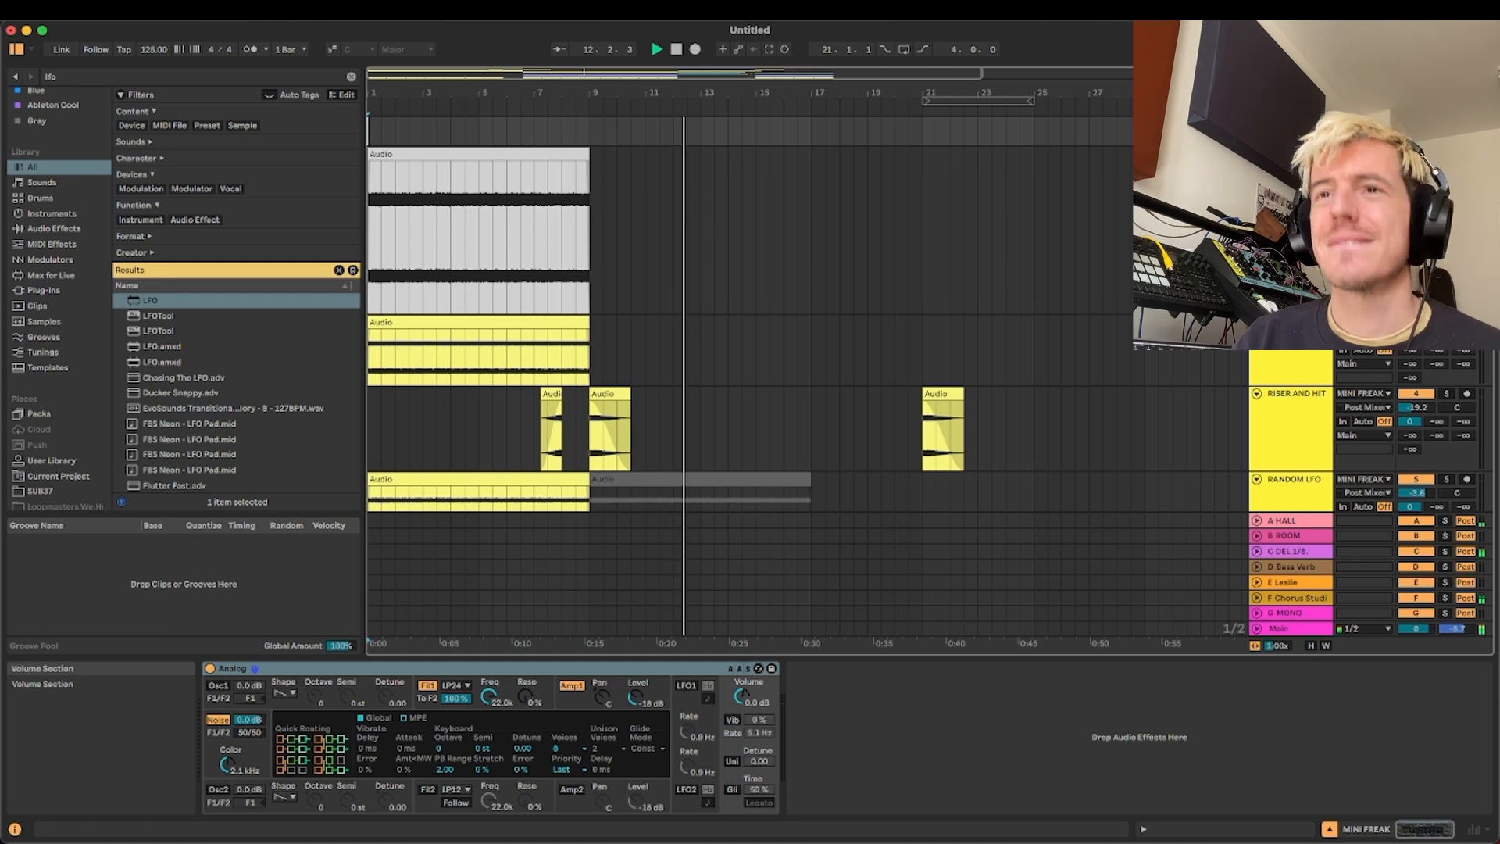
scroll(871, 344, down, 8)
scroll(871, 344, down, 10)
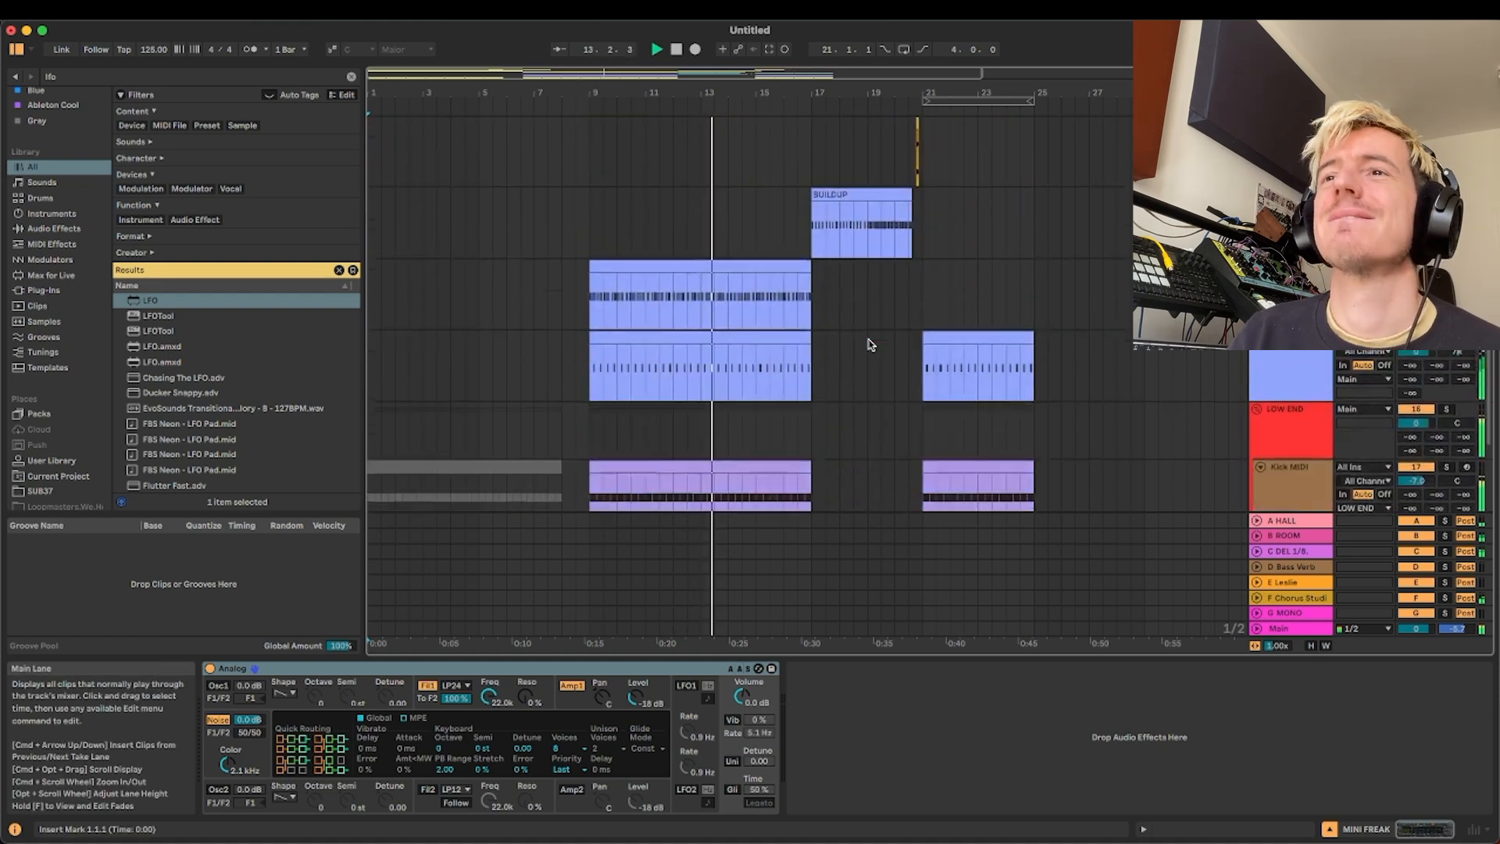
scroll(868, 349, up, 10)
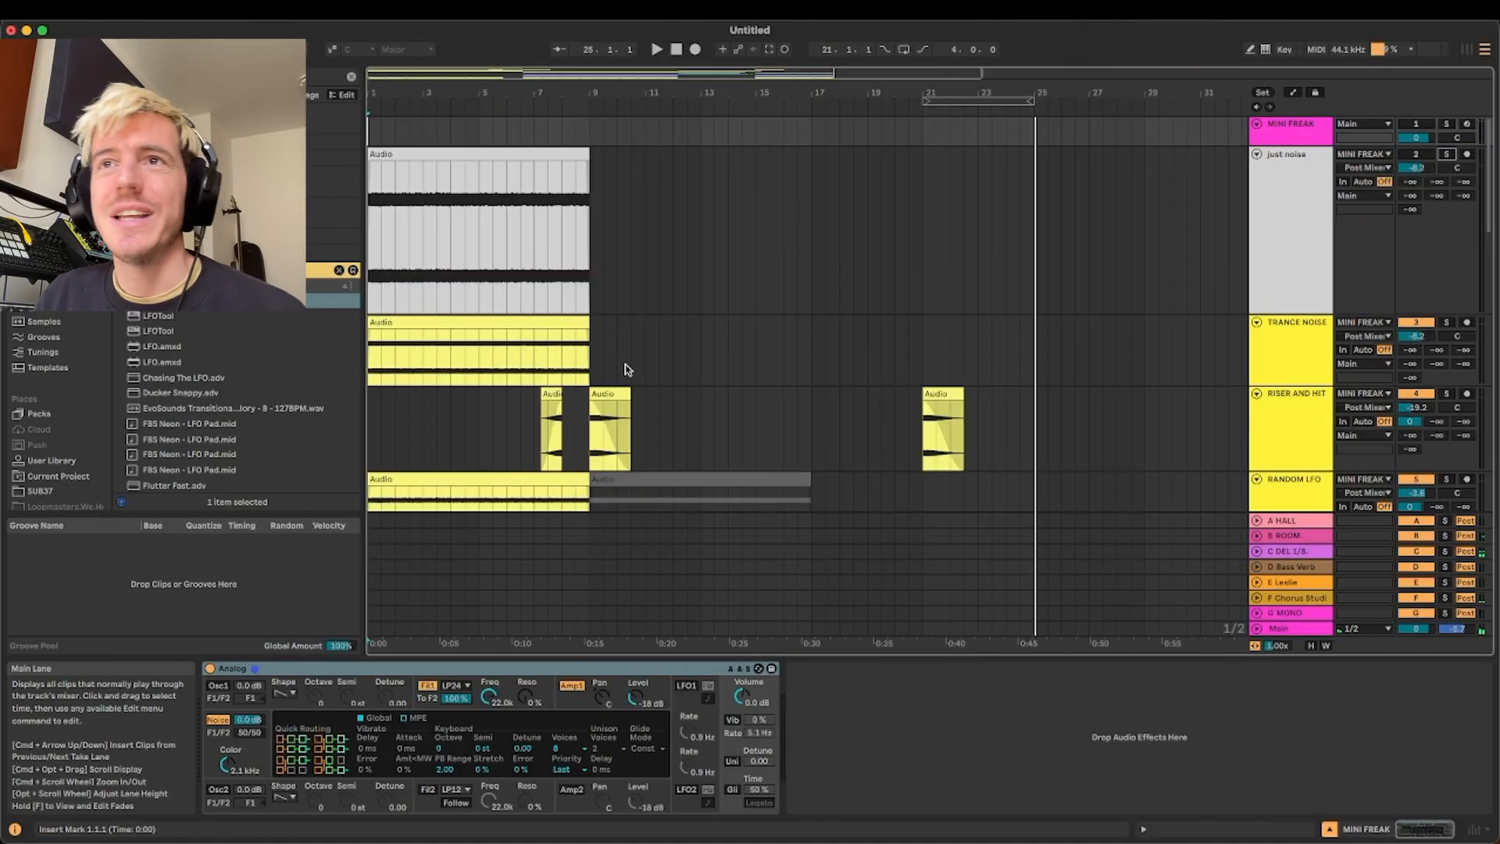
Solo the TRANCE NOISE track and play its audio clip from bar 1
click(773, 253)
click(1018, 338)
scroll(1011, 338, up, 5)
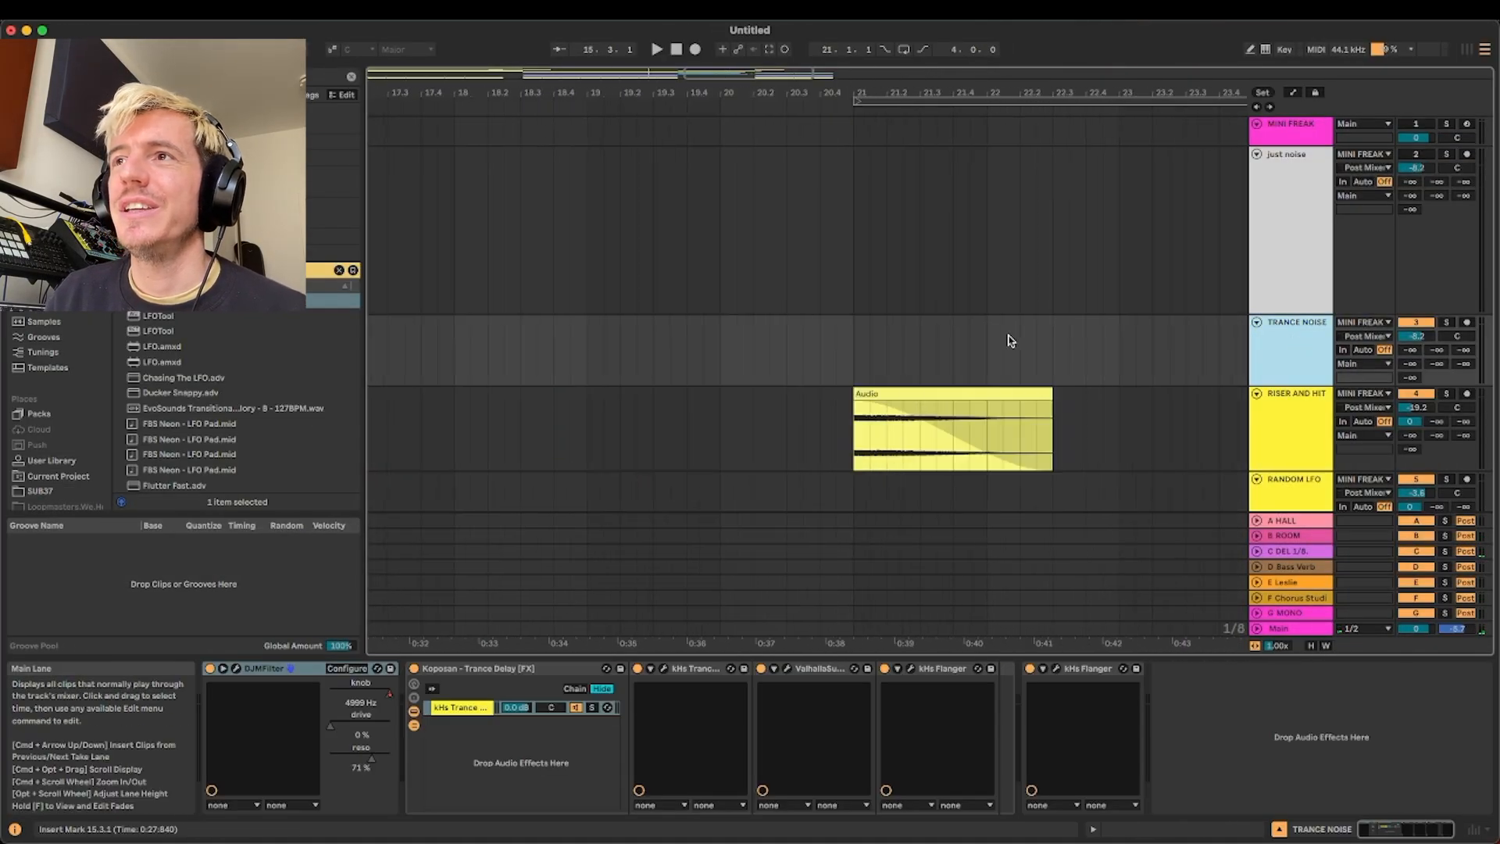
scroll(943, 331, down, 8)
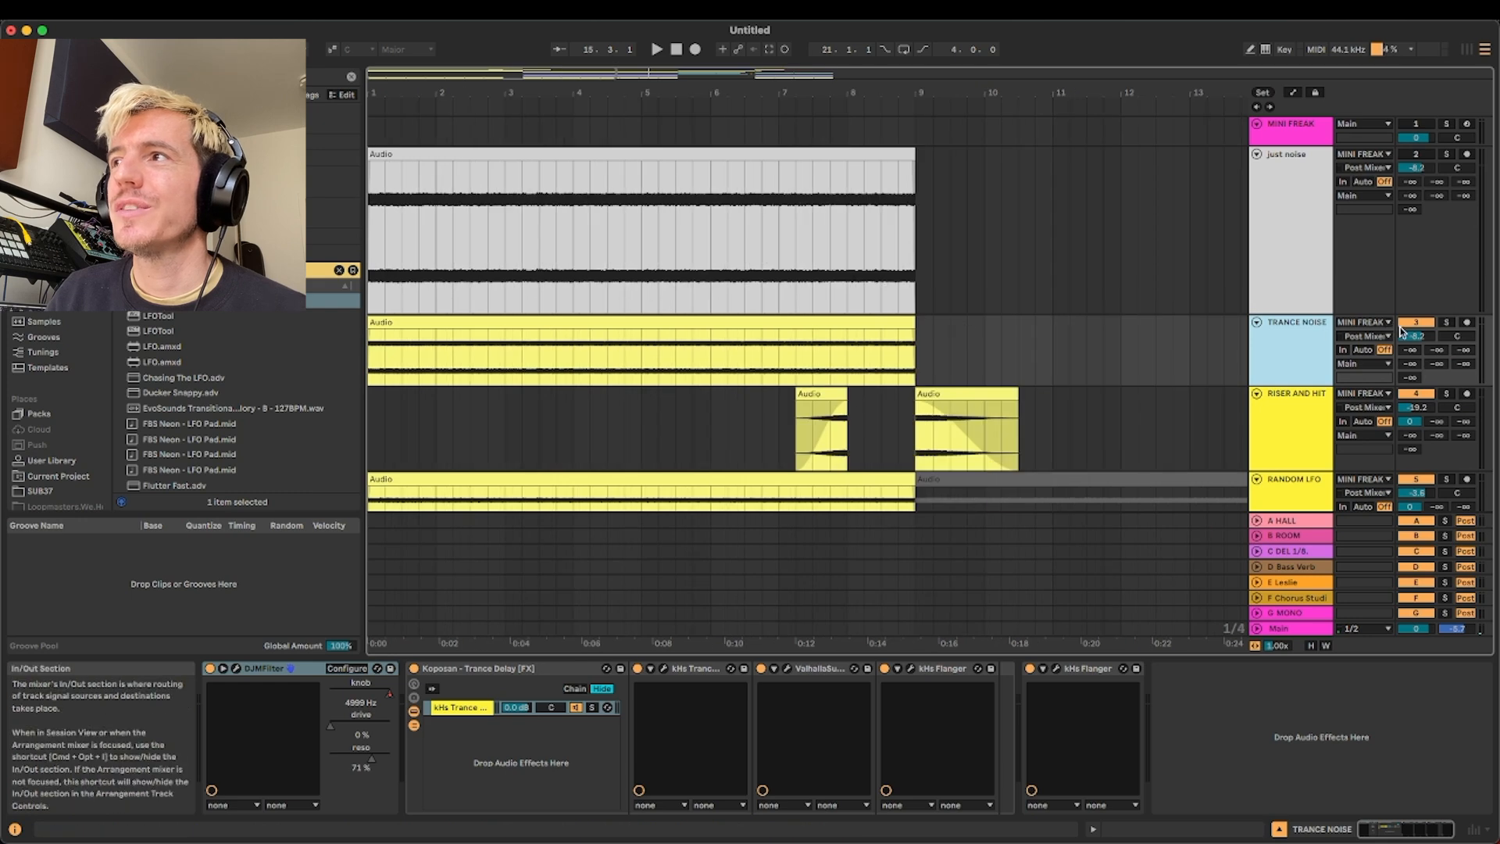
click(1447, 324)
click(461, 322)
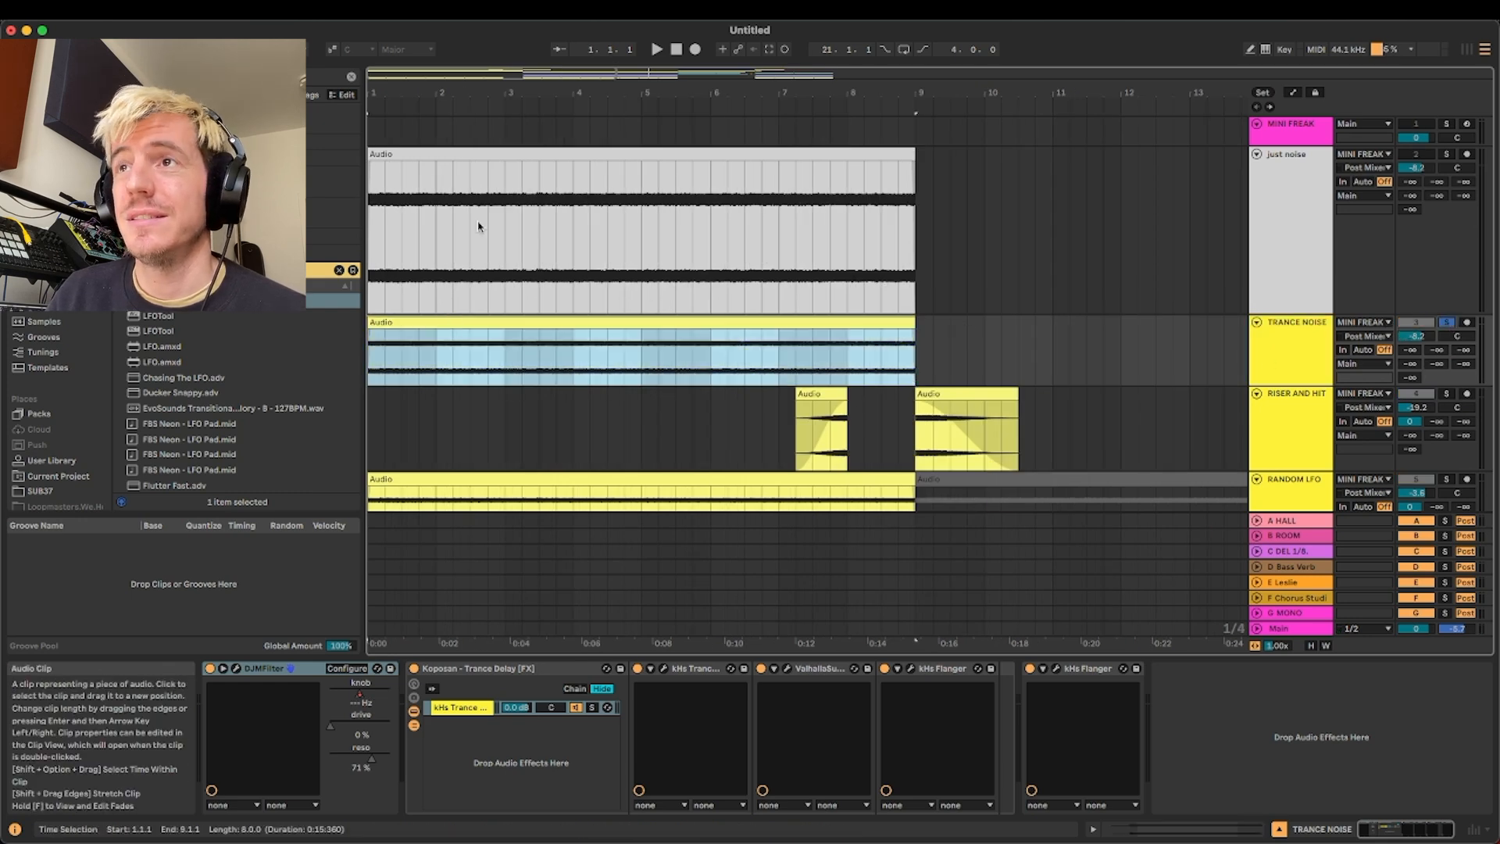
key(Escape)
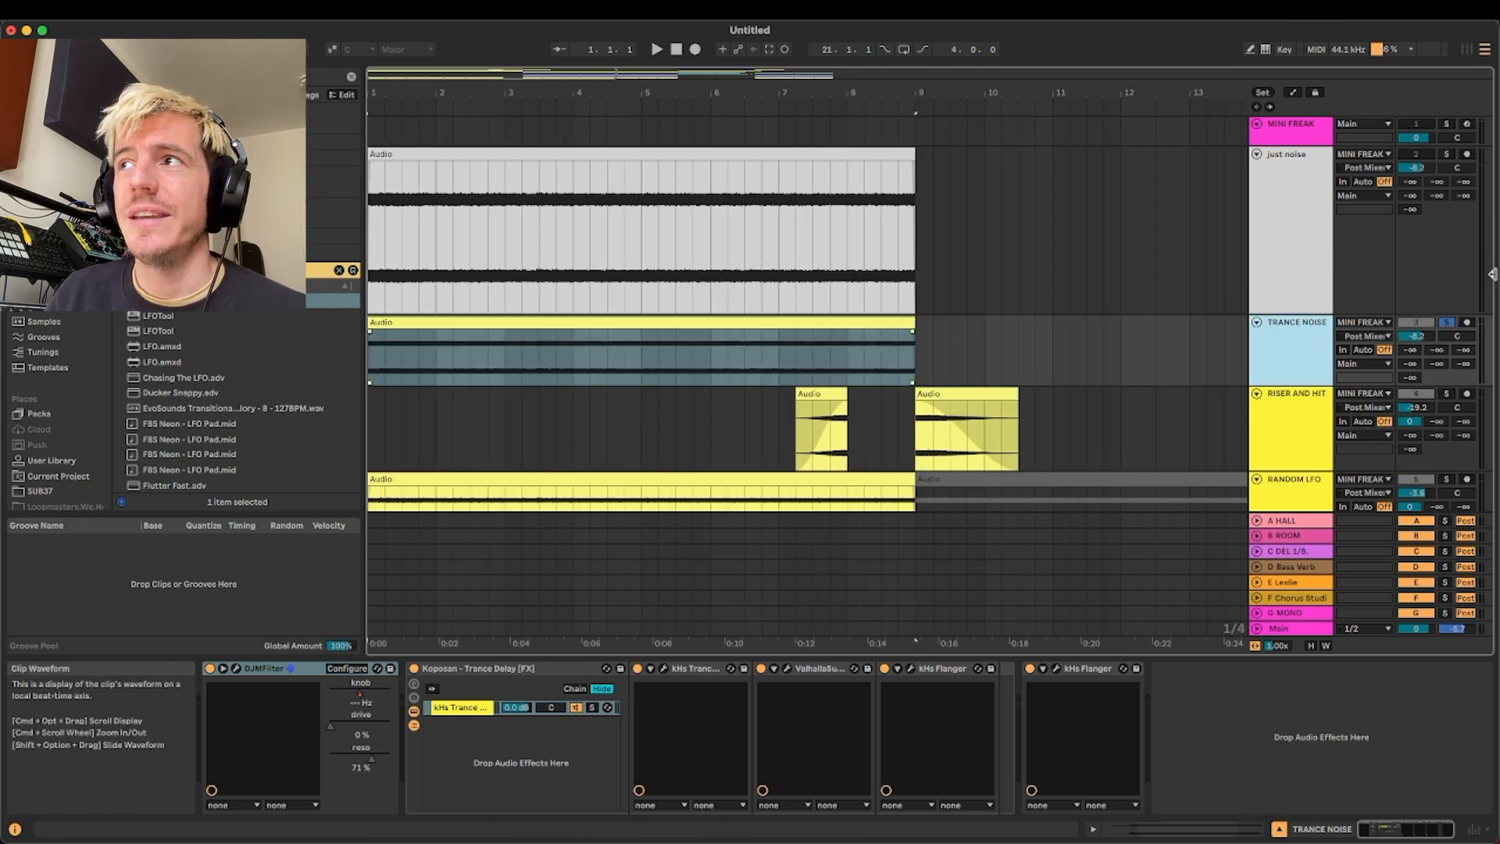
key(space)
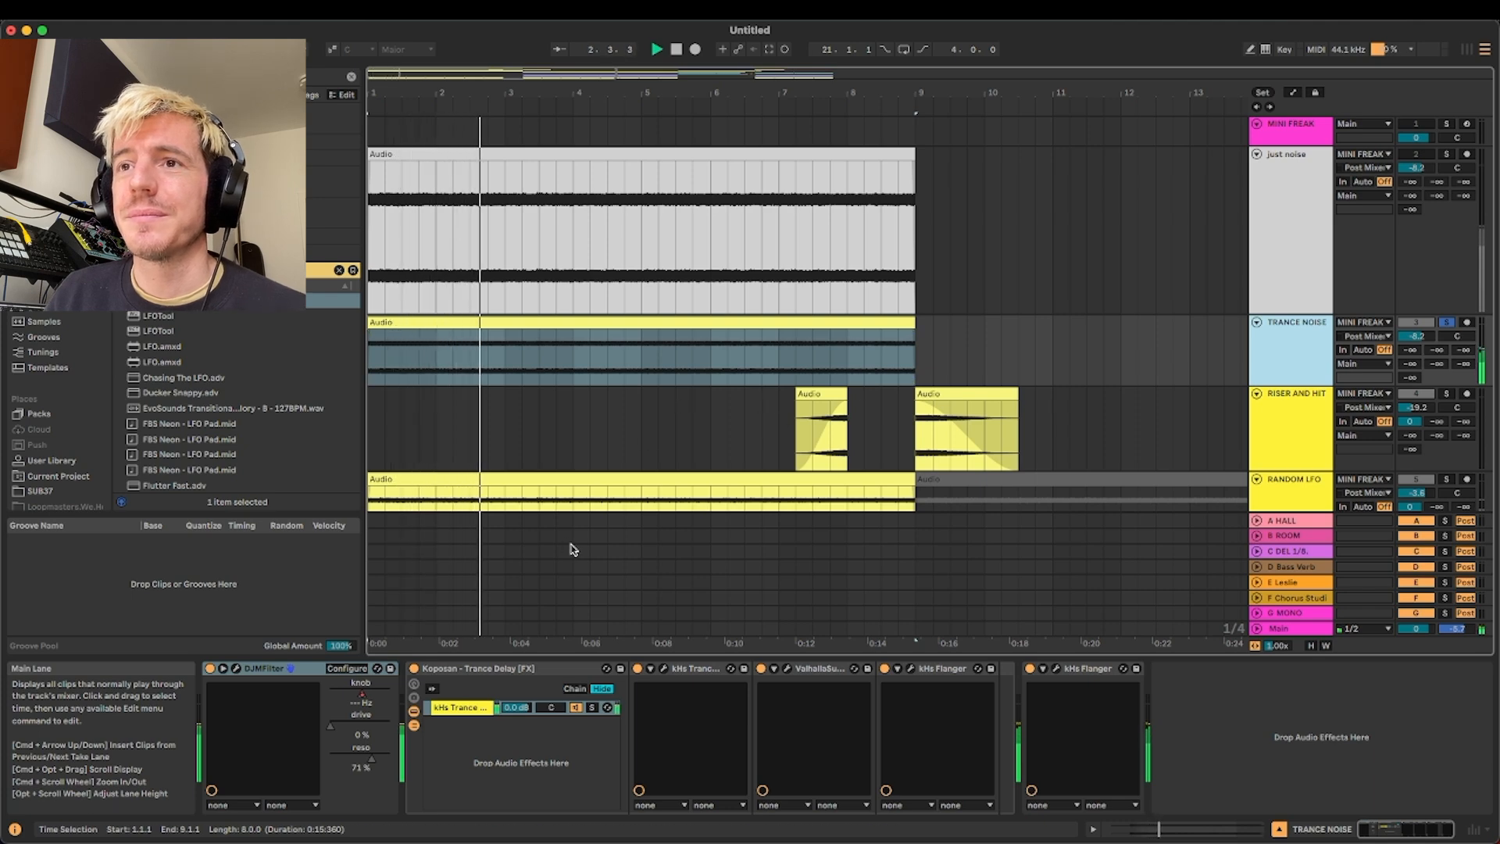
Examine the kHs Trance Gate pattern and settings on the TRANCE NOISE track, and close the plug-in window
click(560, 671)
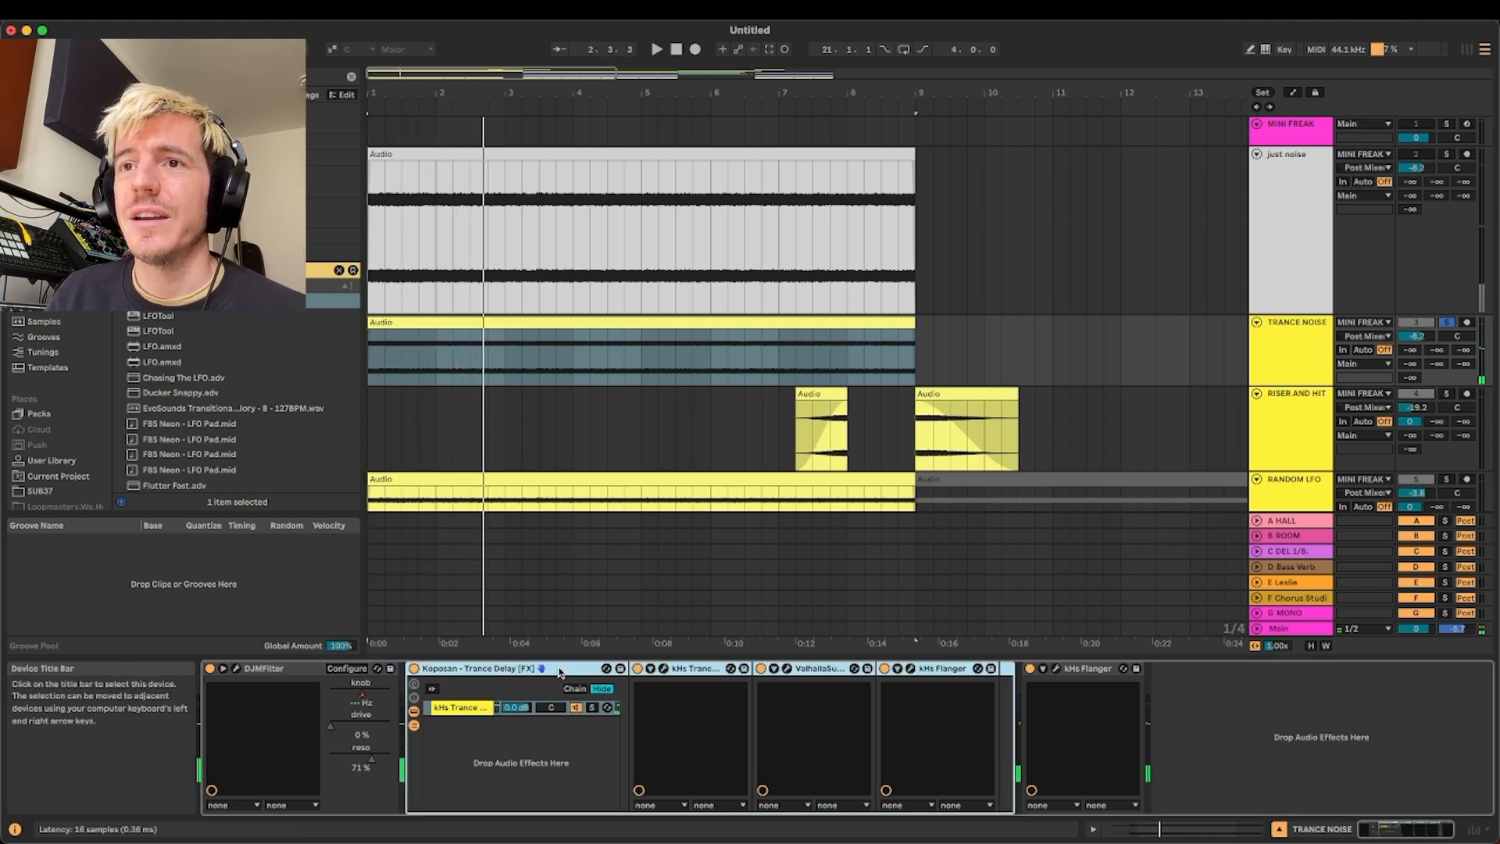
click(663, 671)
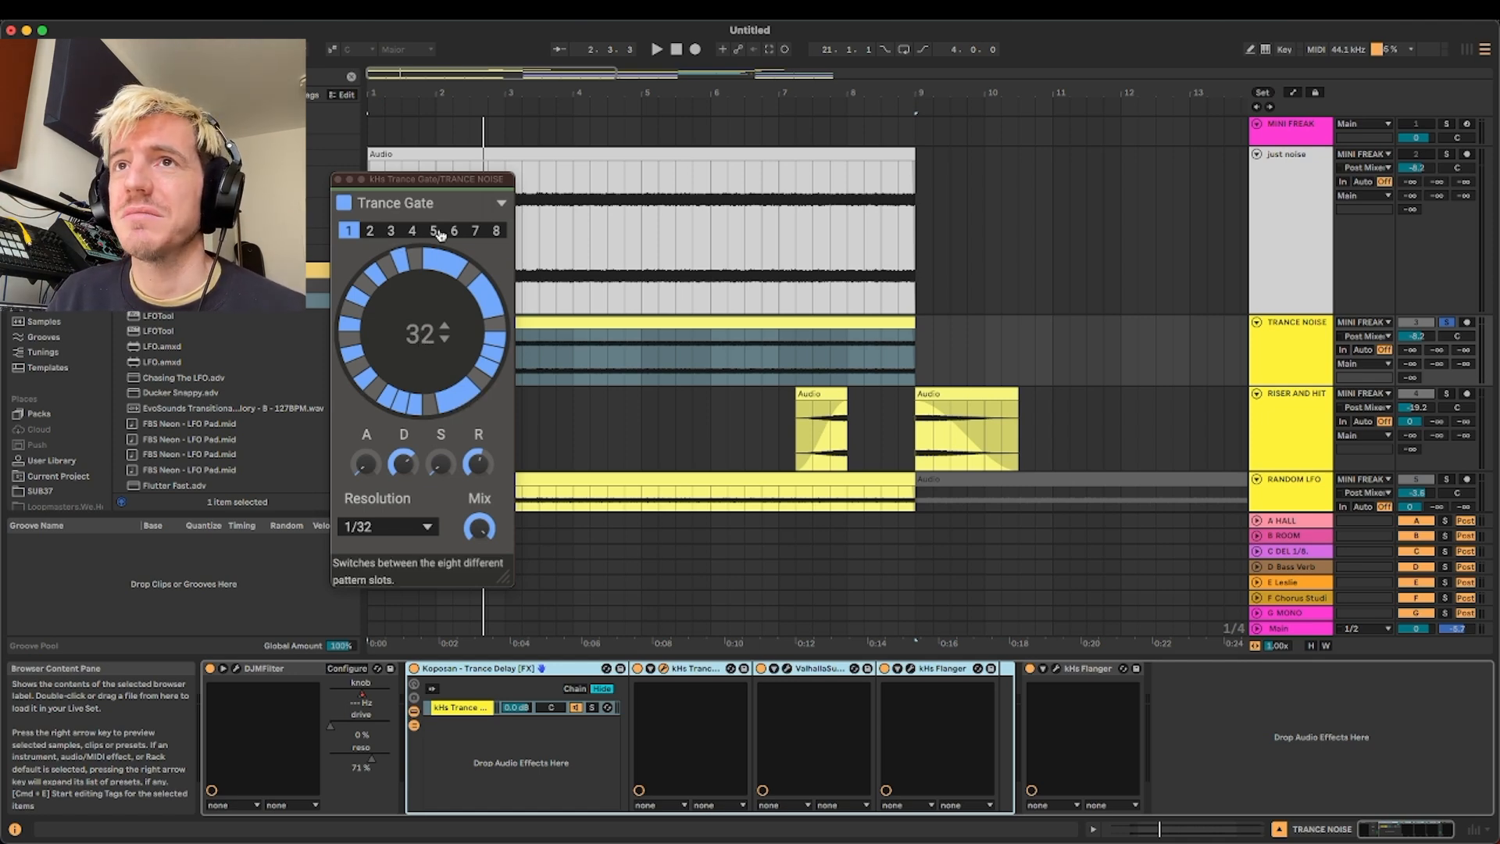
click(338, 181)
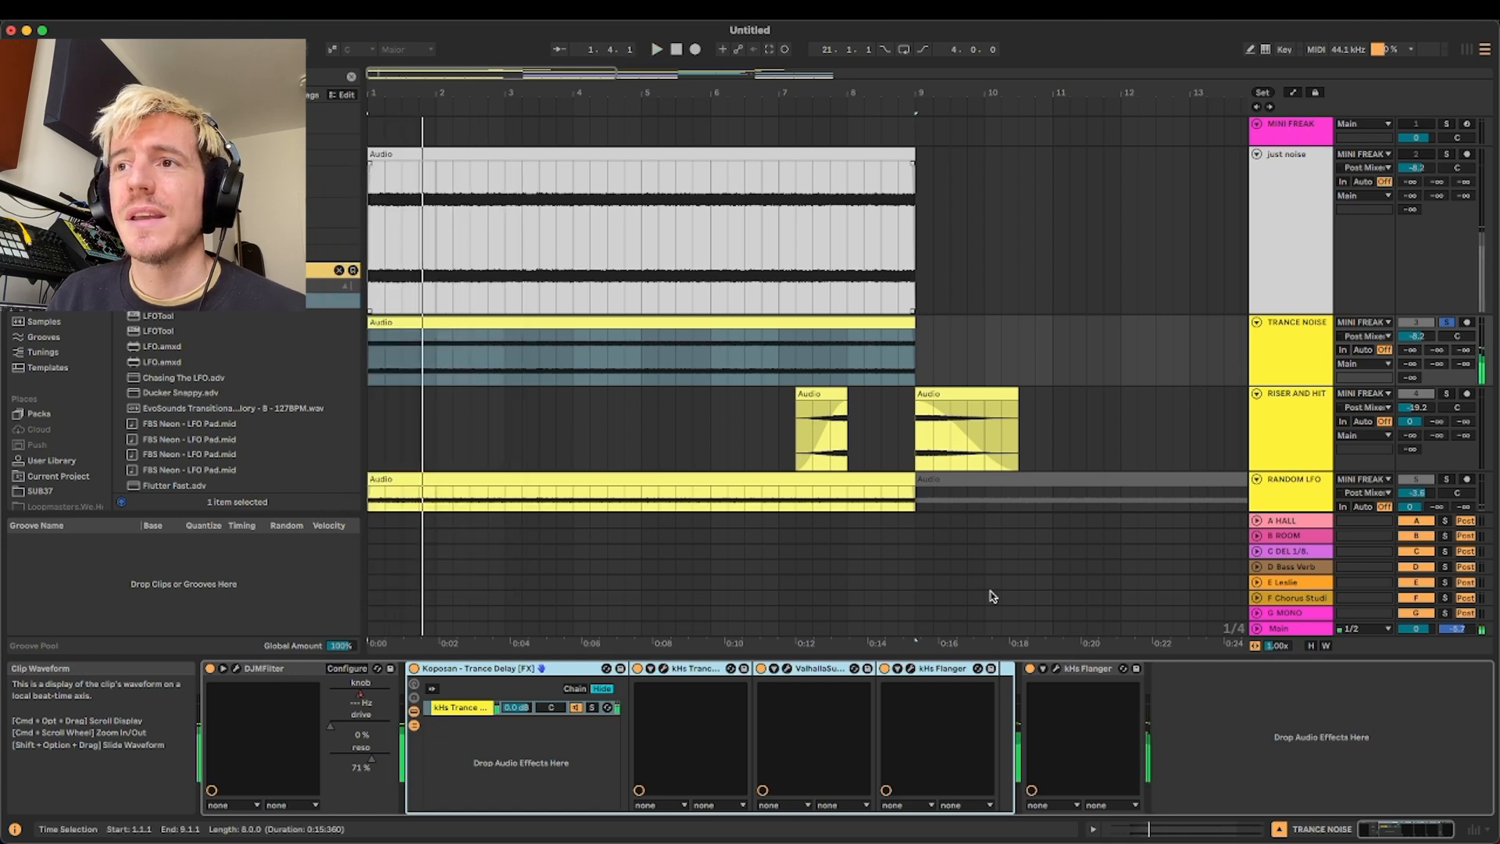
Examine the settings of ValhallaSupermassive and both kHs Flangers on the TRANCE NOISE track, closing each plug-in window
click(787, 668)
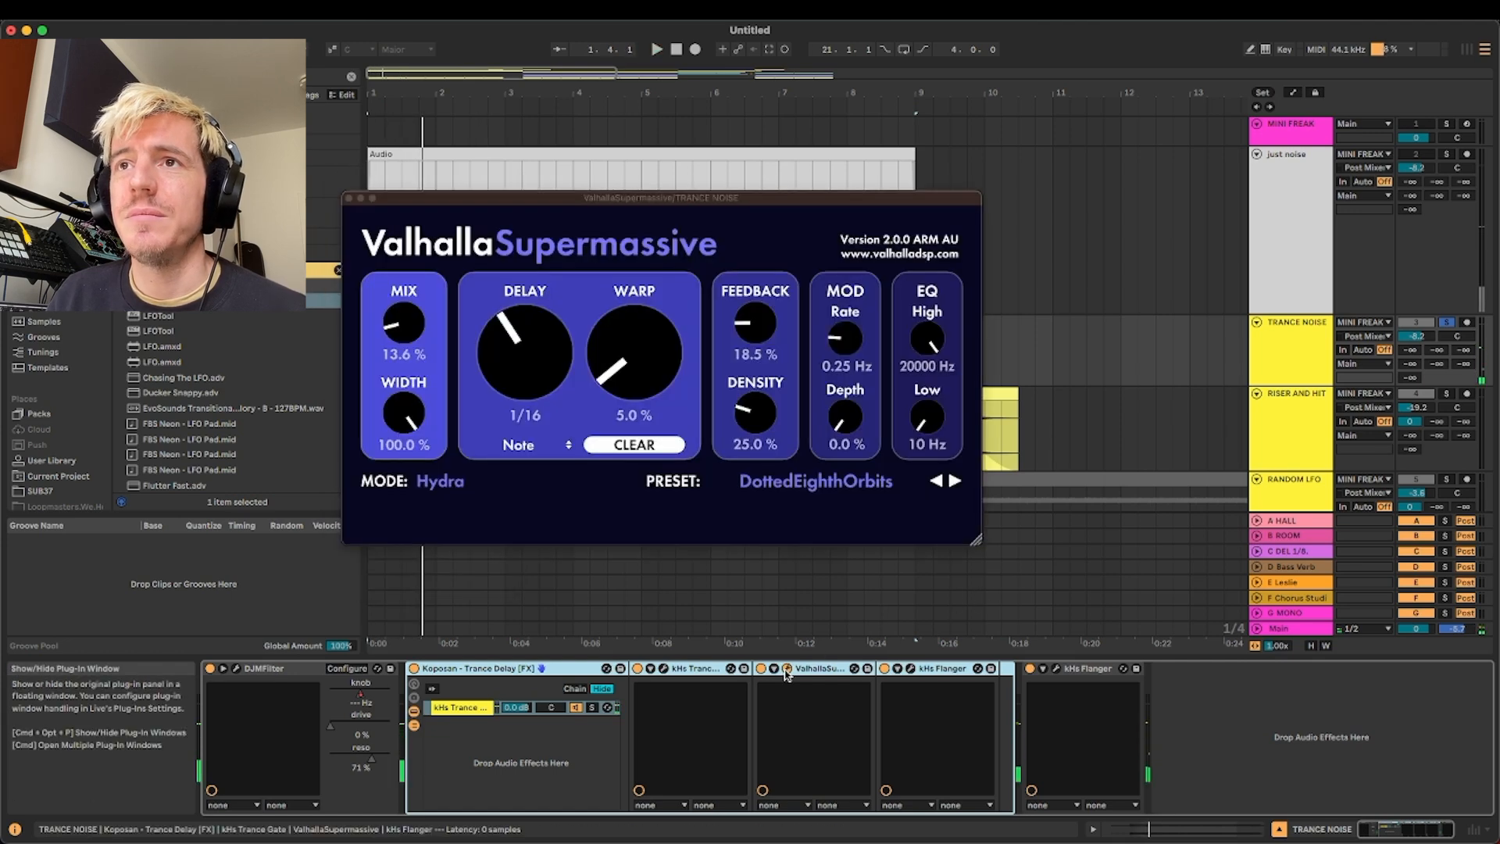
click(348, 199)
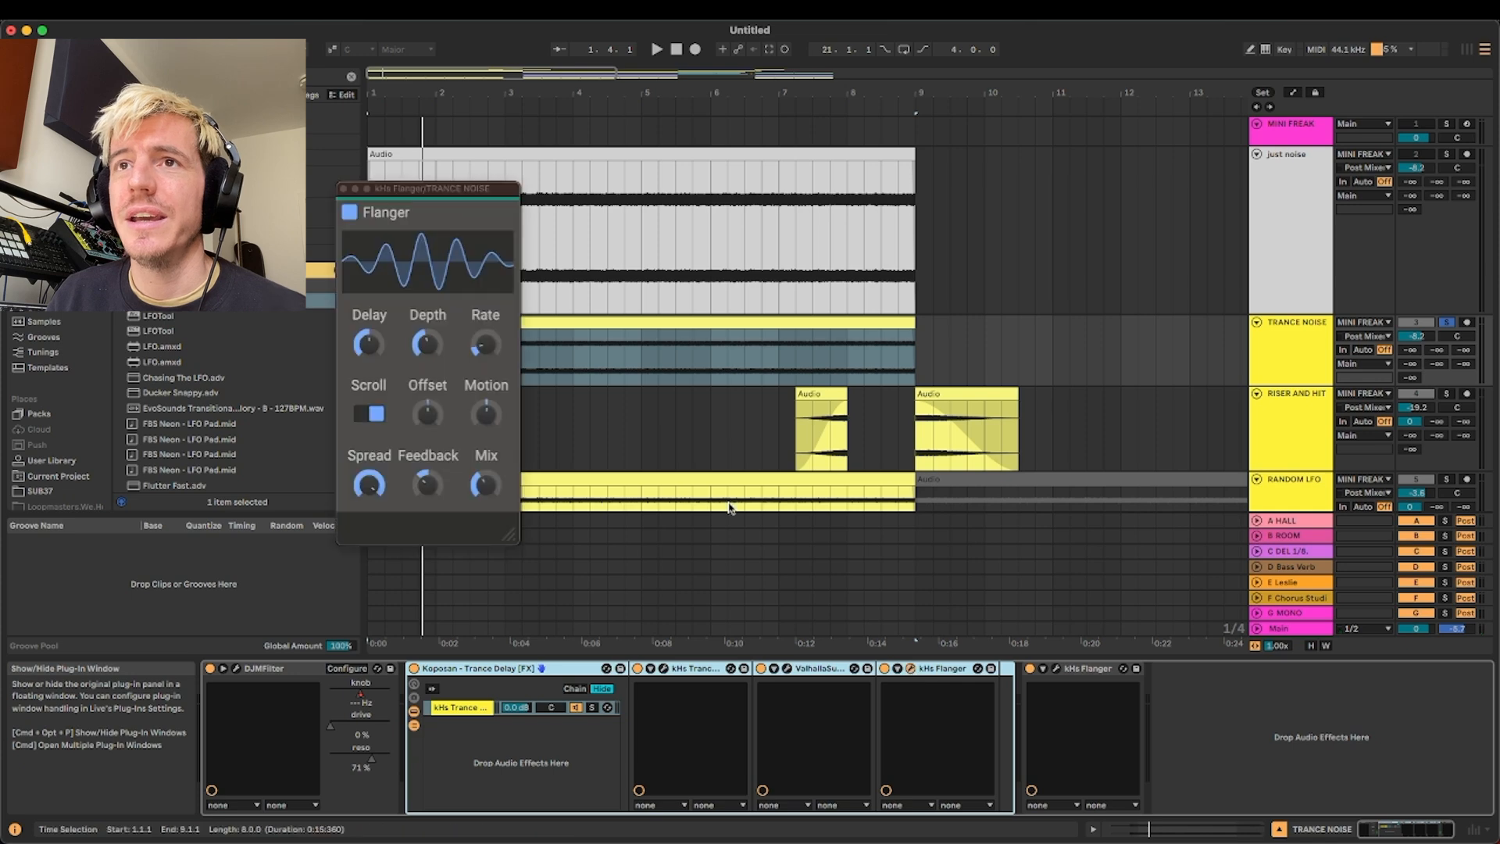
click(342, 188)
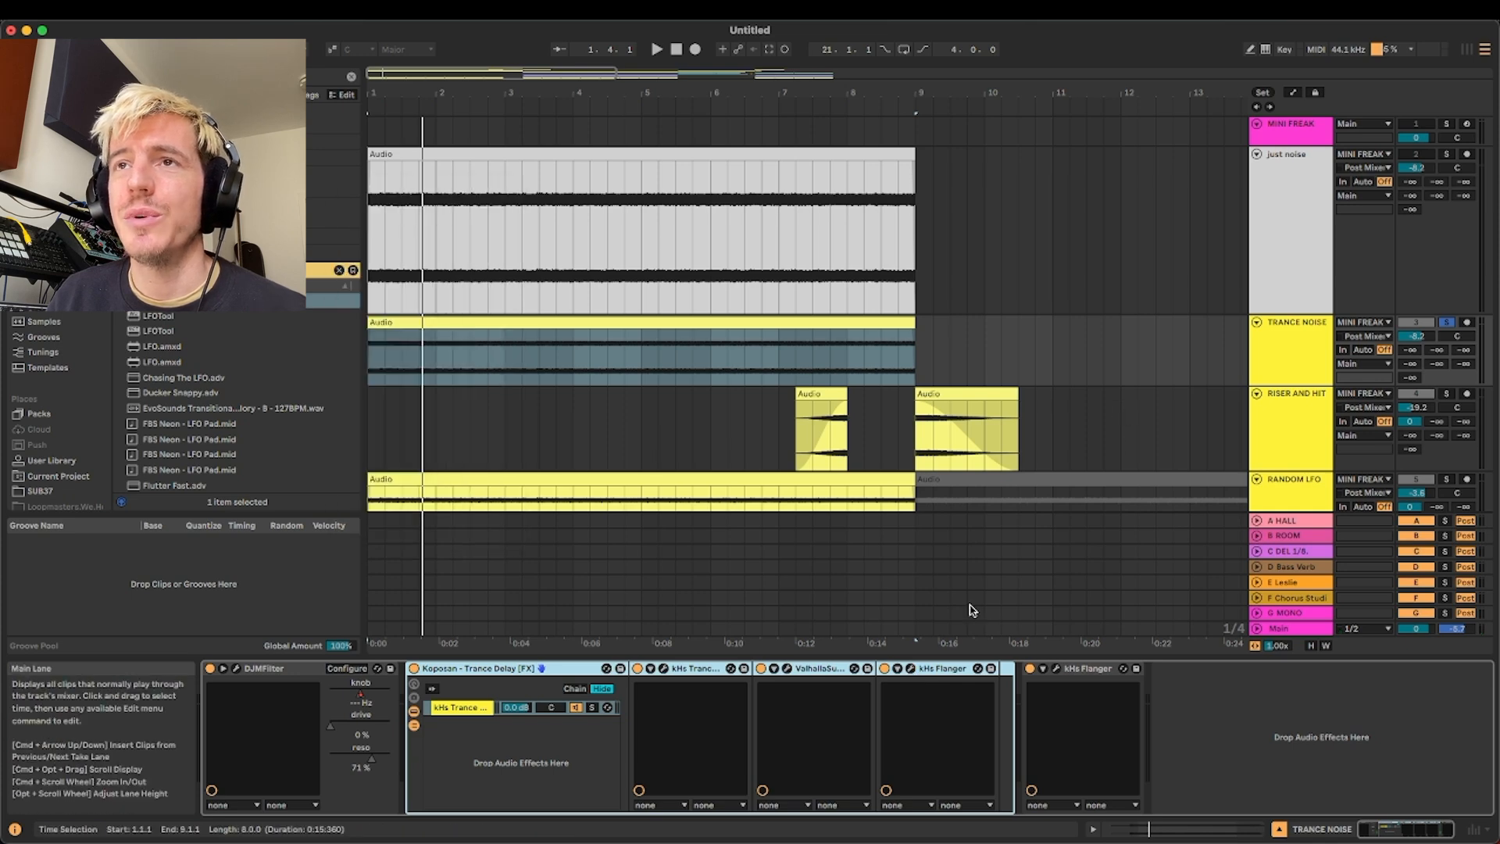
click(1056, 669)
click(80, 192)
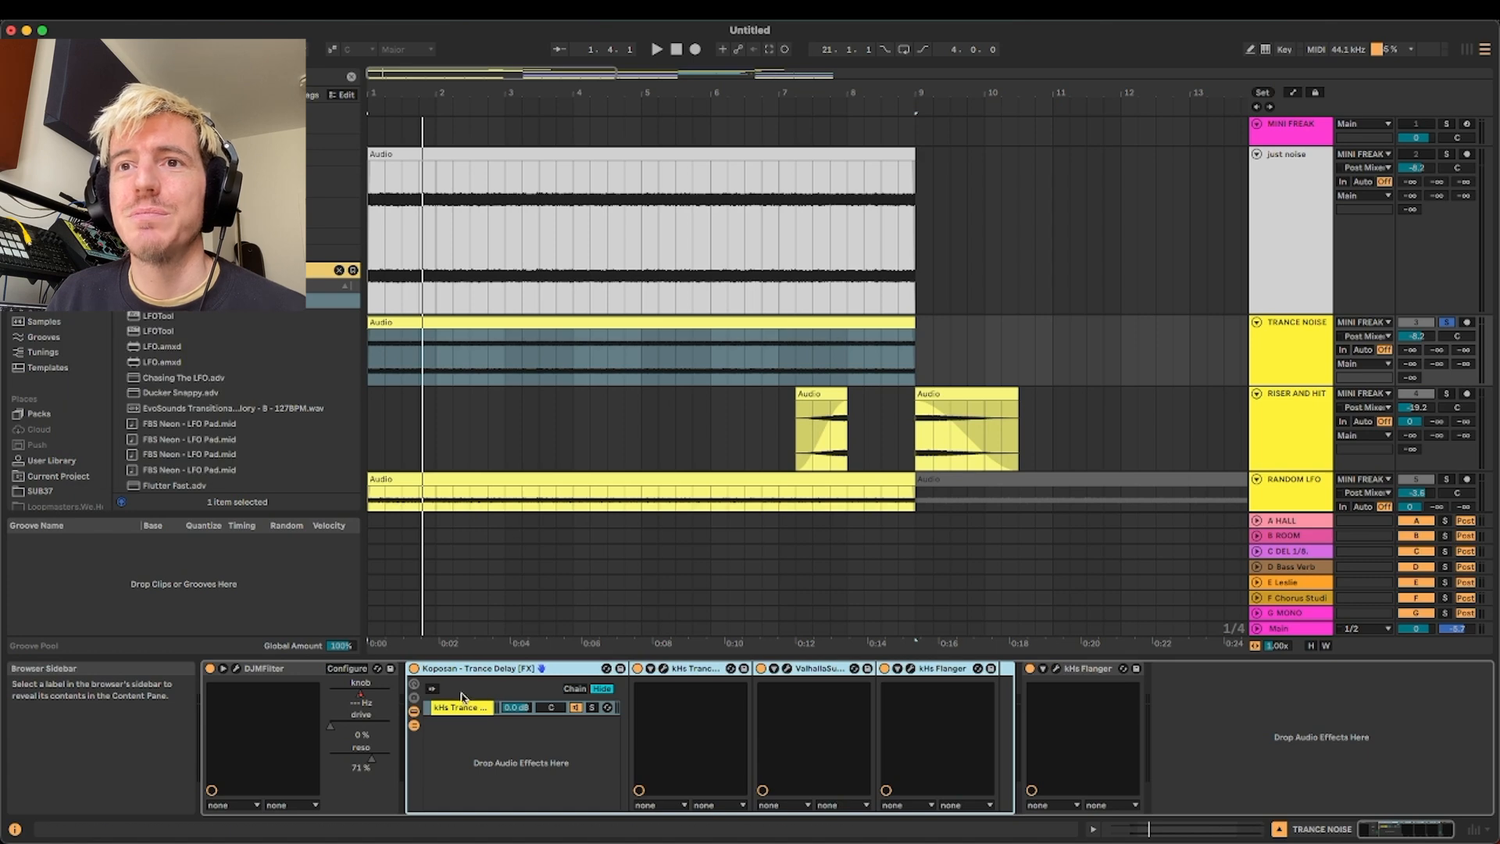
Open the DJMFilter window on the TRANCE NOISE track, move it clear of the clips, and show the automation lanes
click(238, 670)
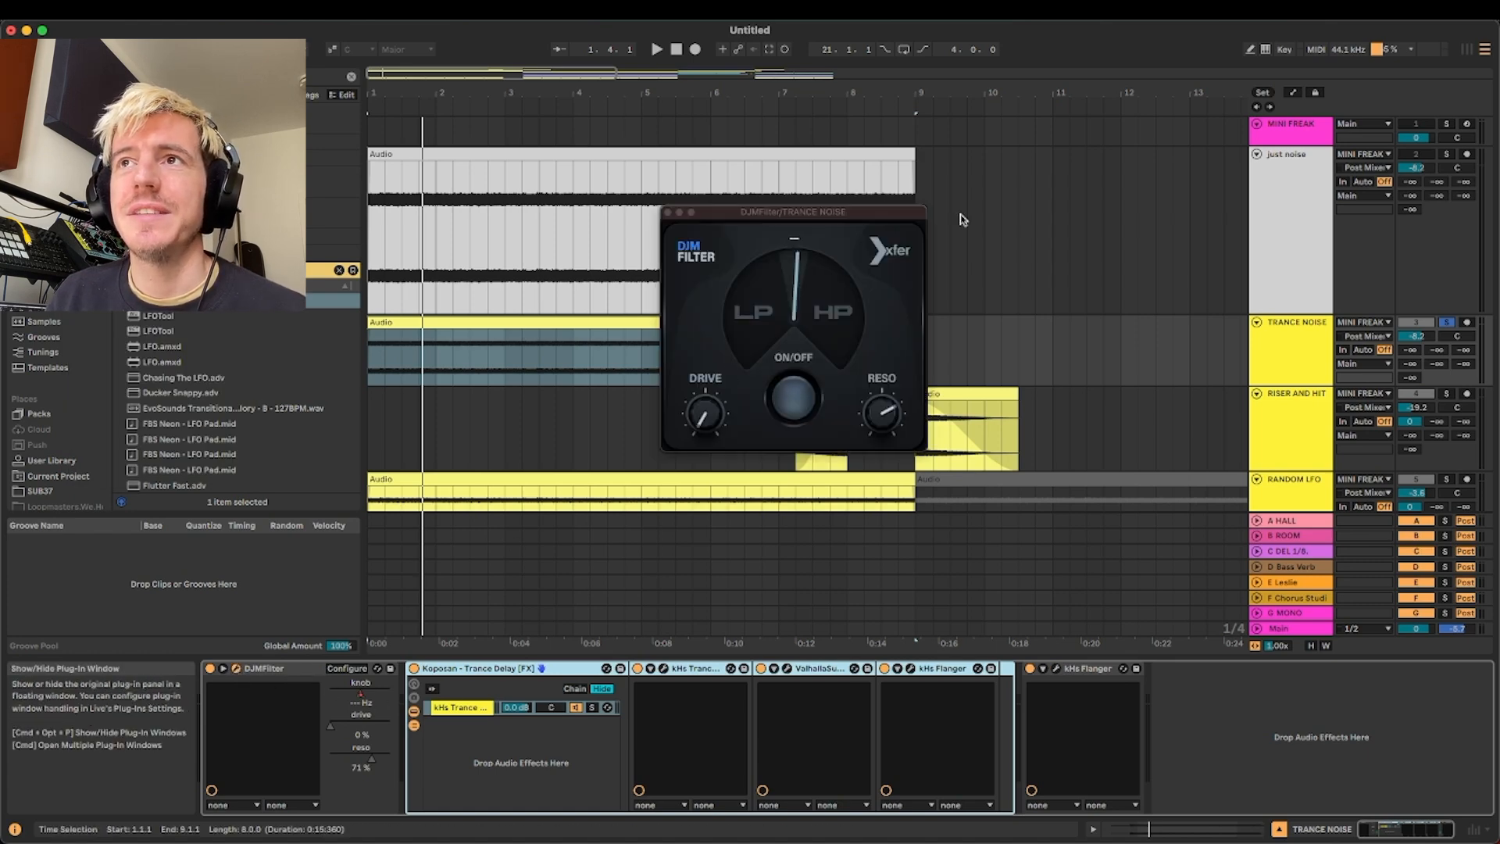
drag(822, 212, 1088, 270)
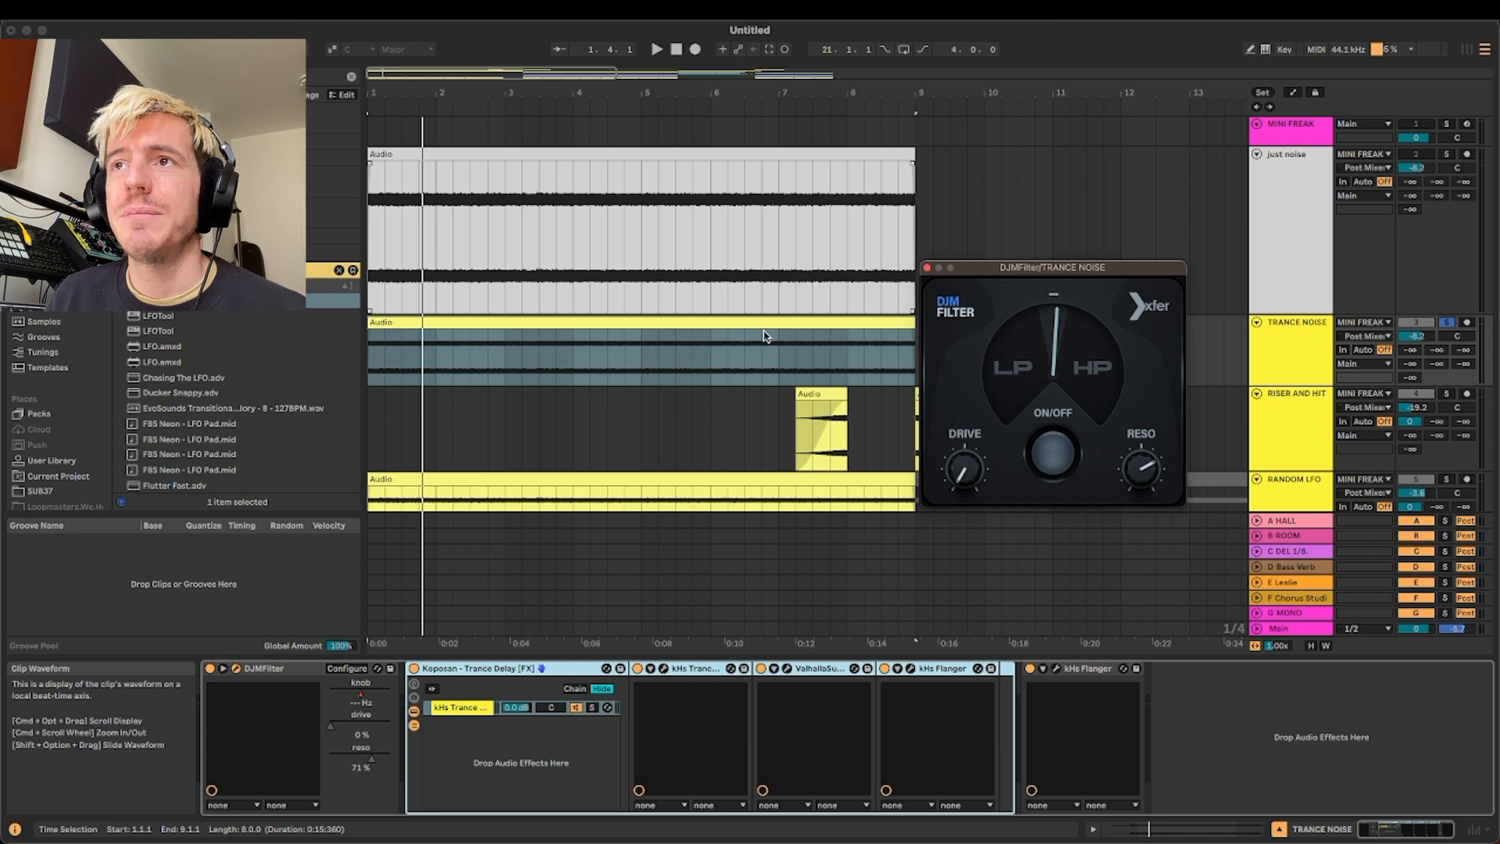
key(a)
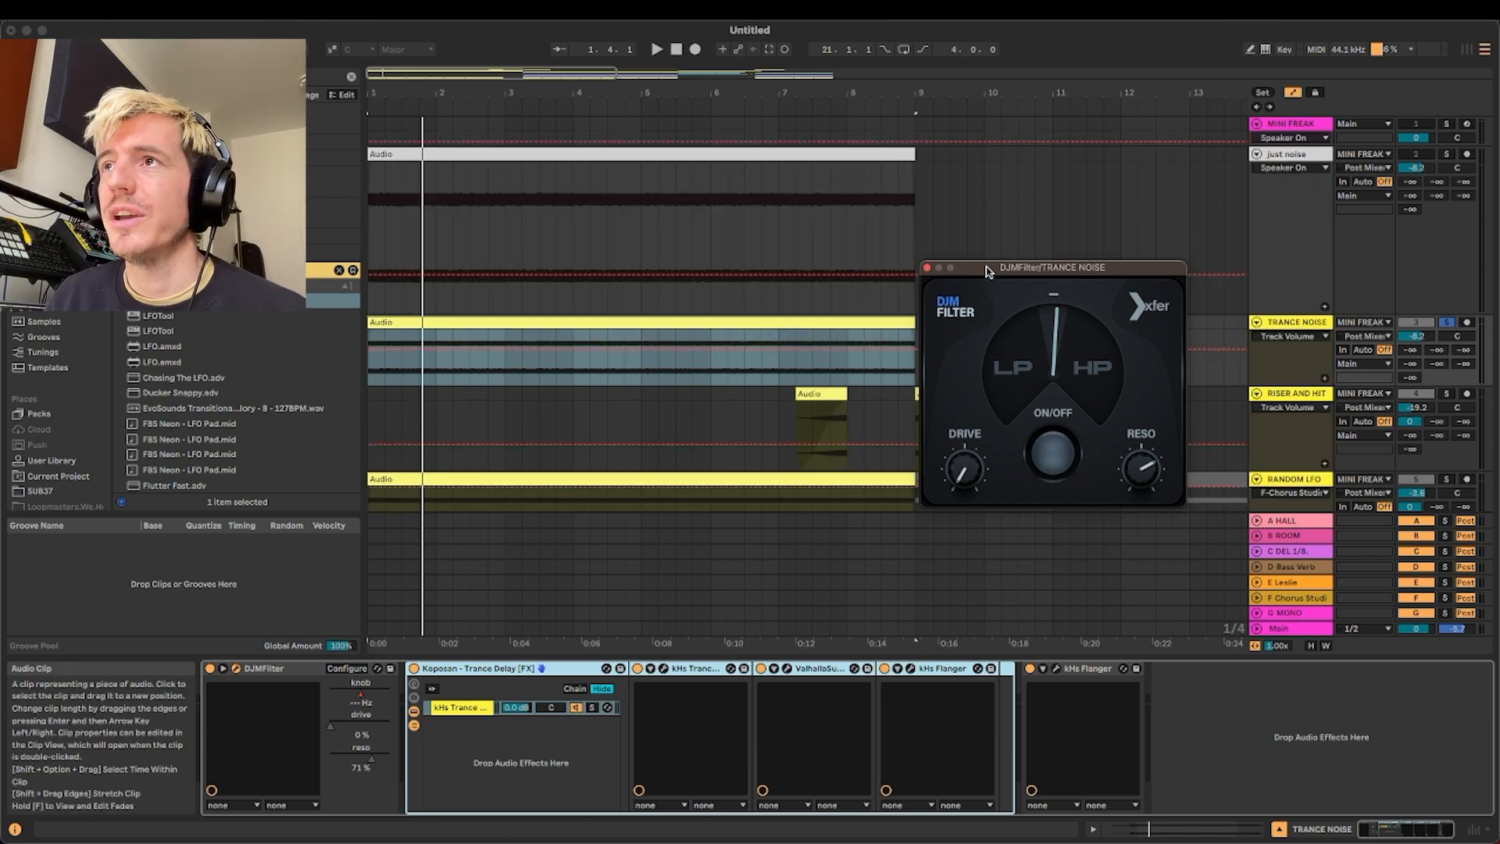
drag(987, 271, 1027, 267)
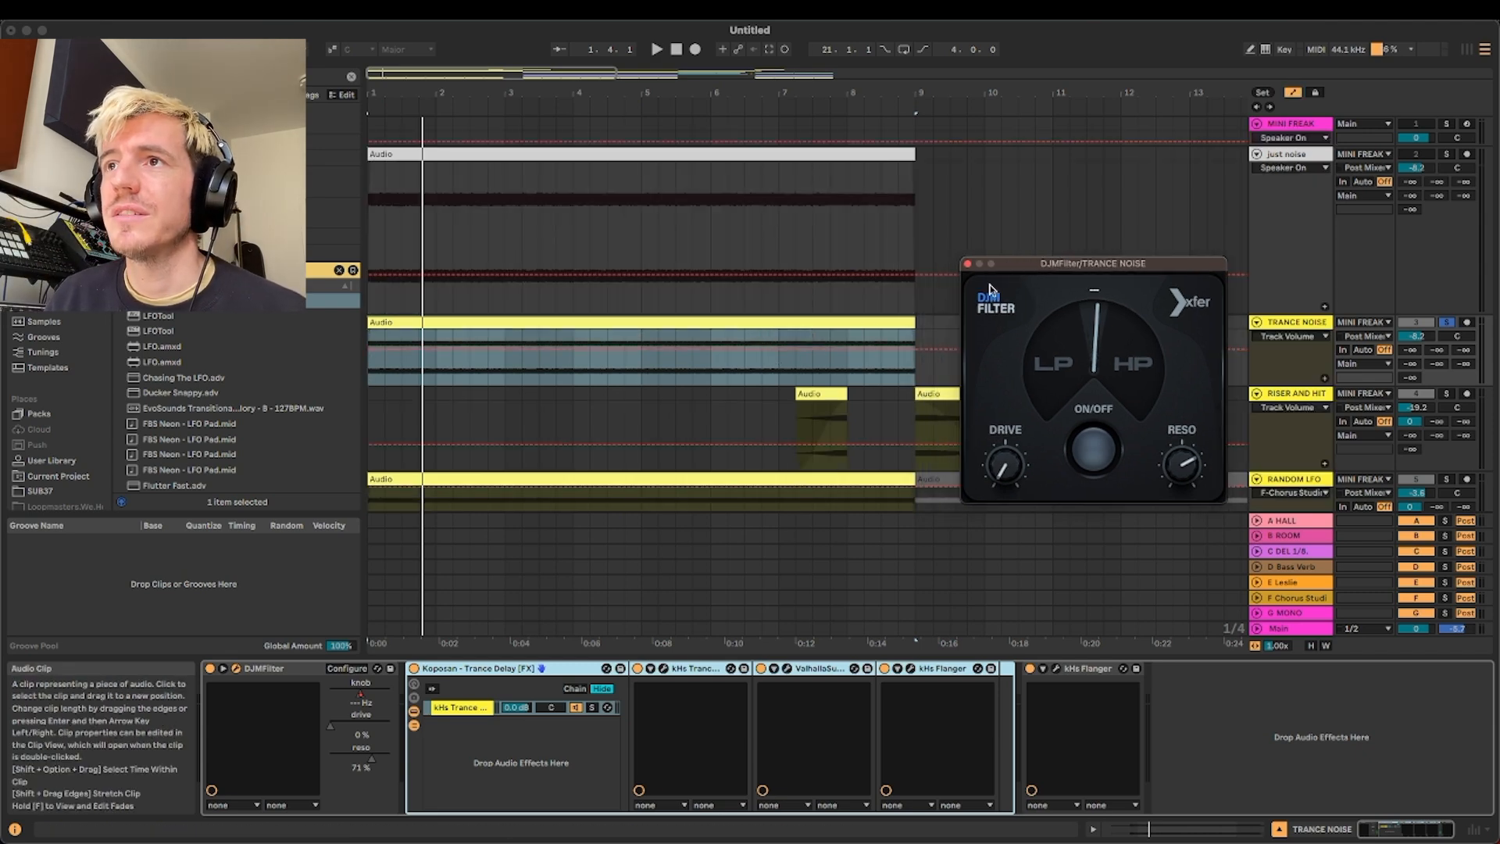
Display the DJMFilter knob automation on TRANCE NOISE, play it from position 6.3.1, and close the filter window
click(711, 372)
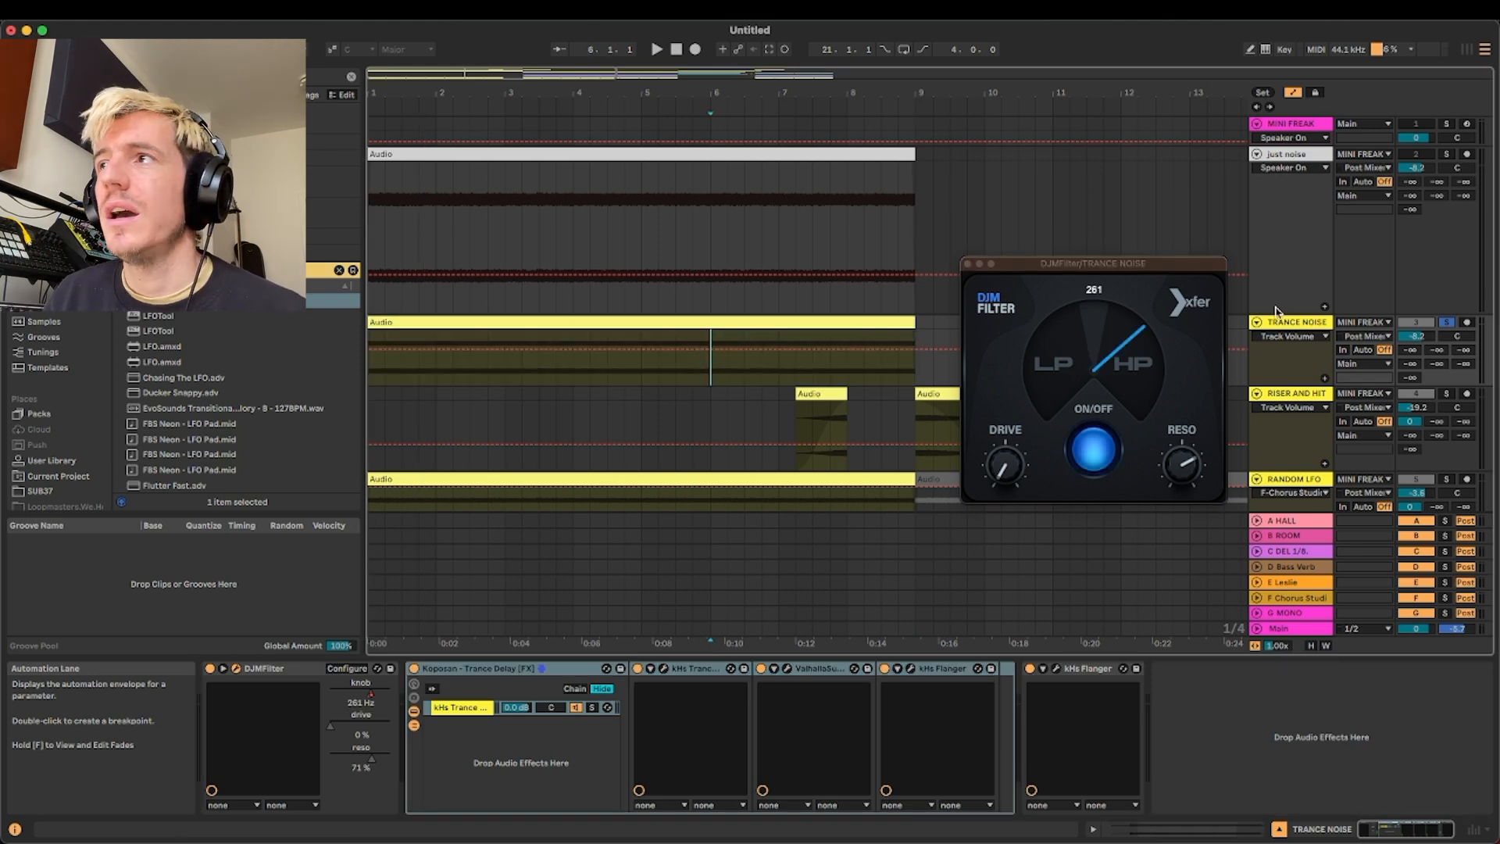
click(1301, 338)
click(1303, 376)
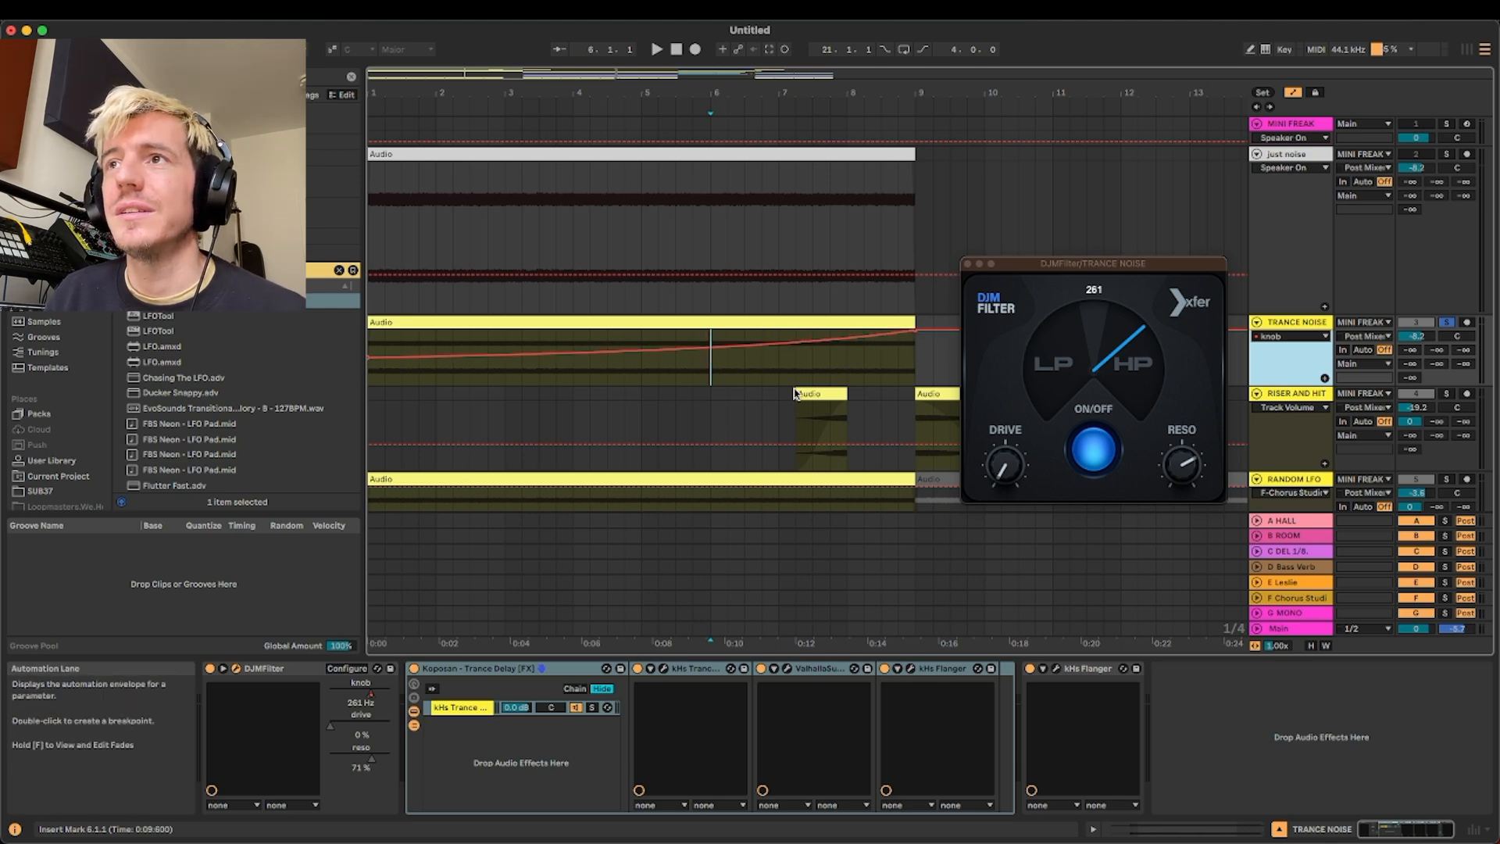
click(745, 367)
key(space)
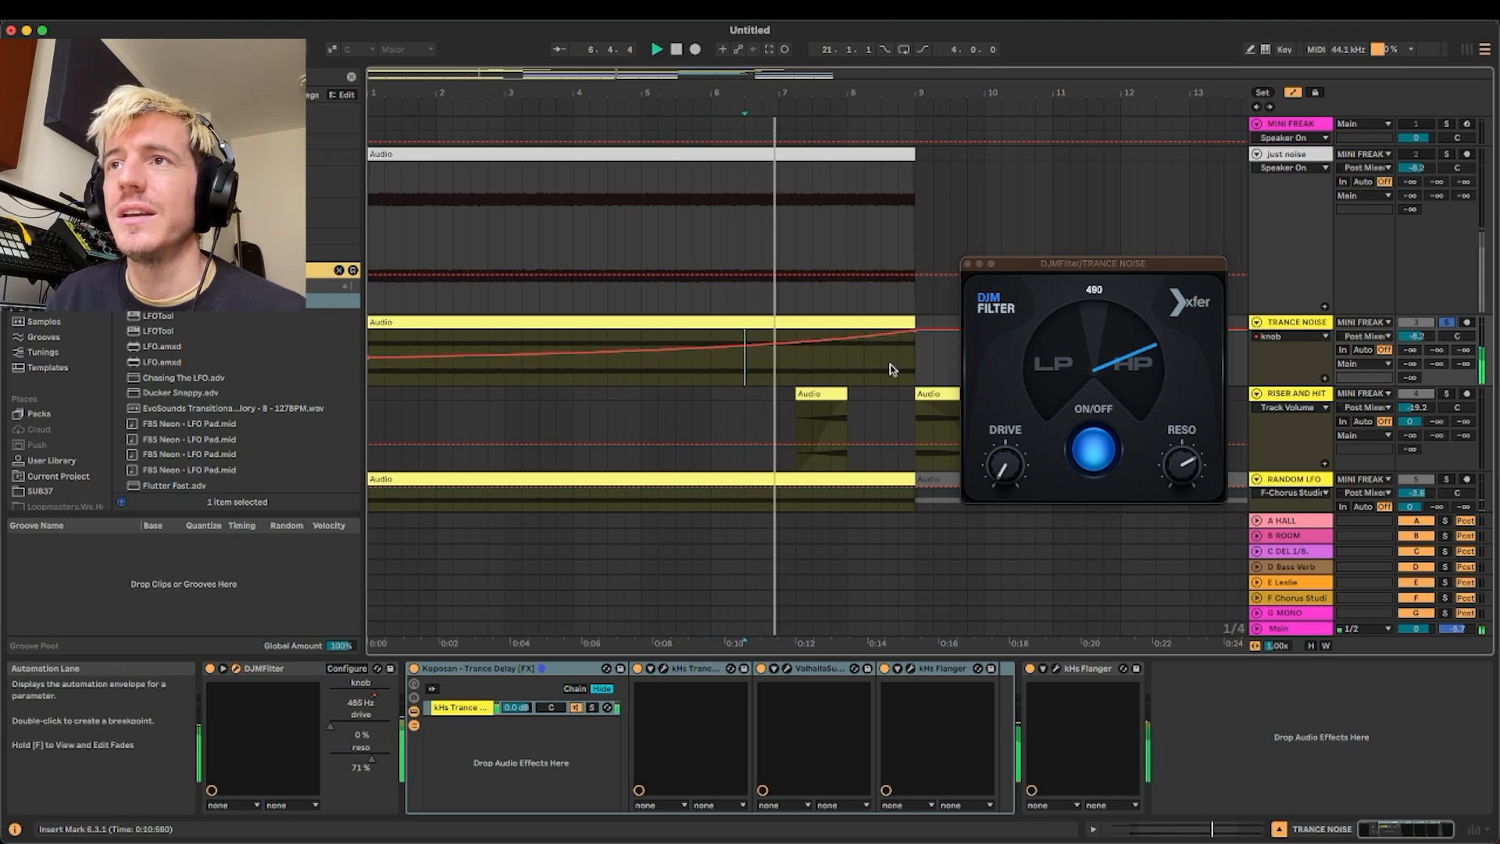
click(967, 266)
Solo the RISER AND HIT track and audition its first two clips with the automation lanes hidden
click(1446, 393)
click(1034, 428)
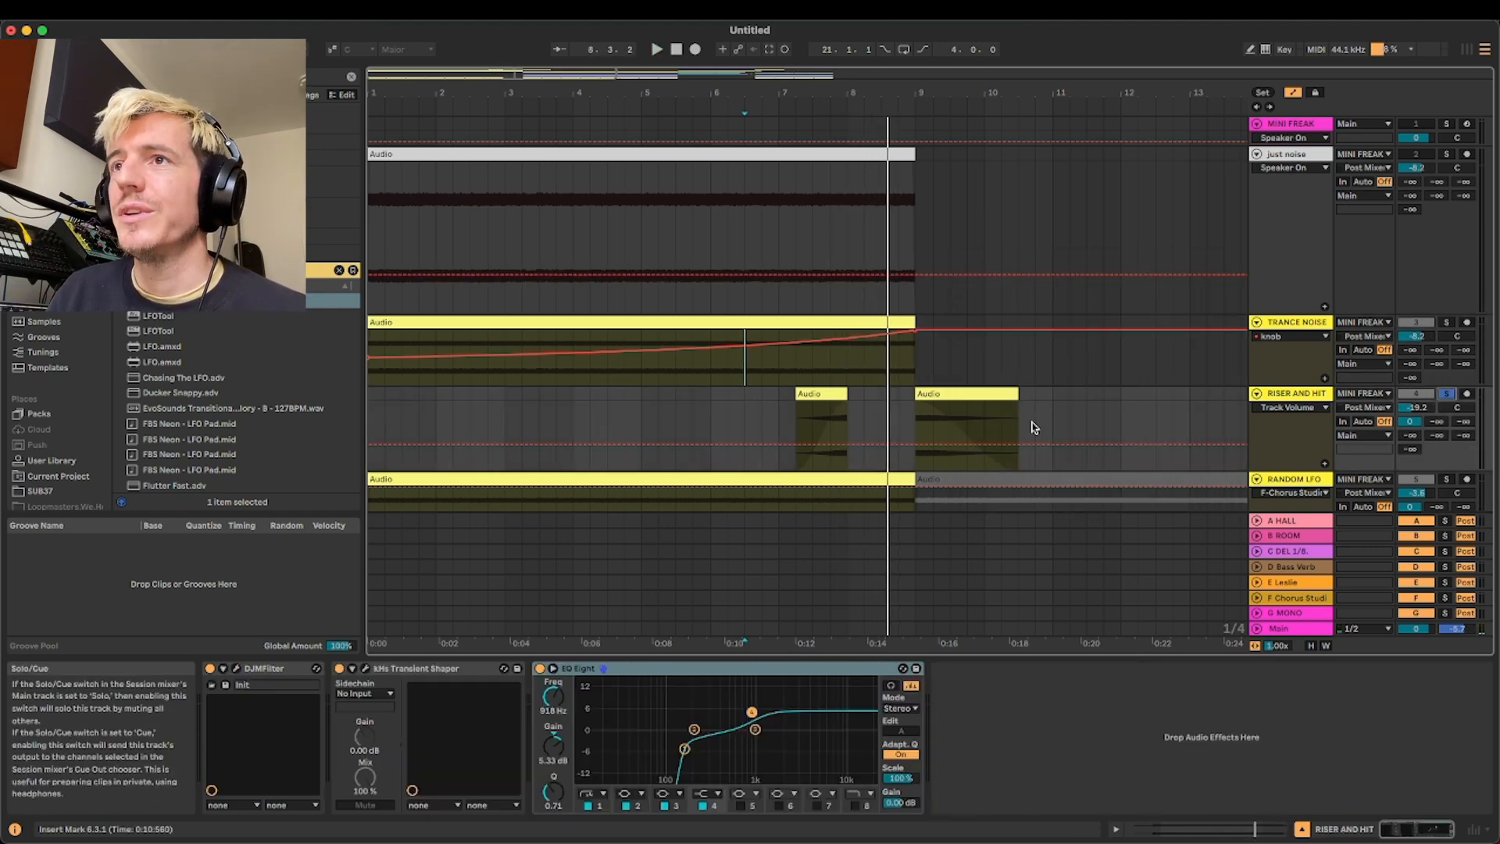
key(a)
key(super+a)
click(805, 393)
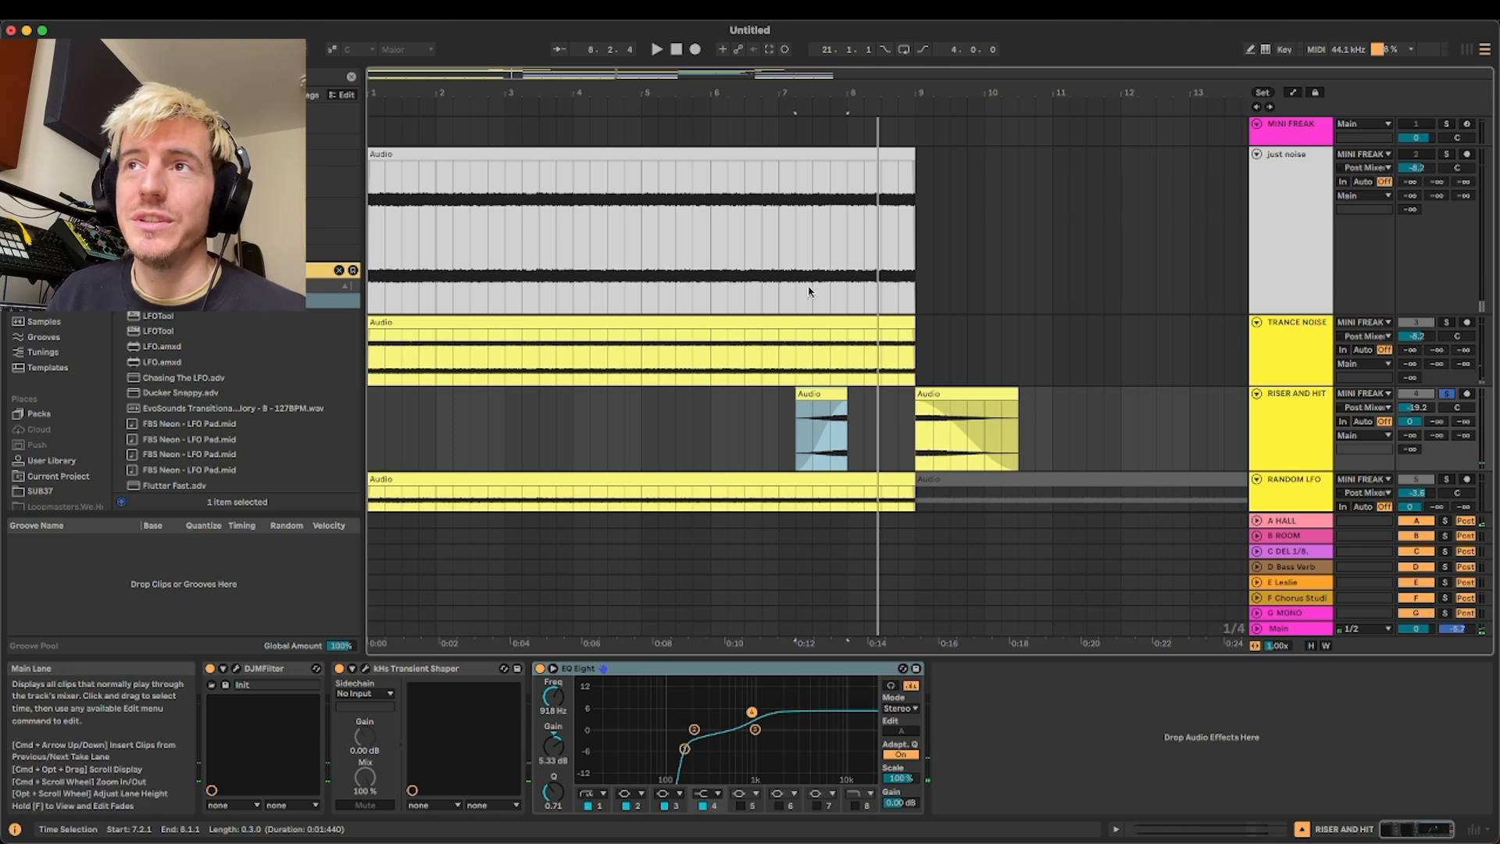
click(926, 394)
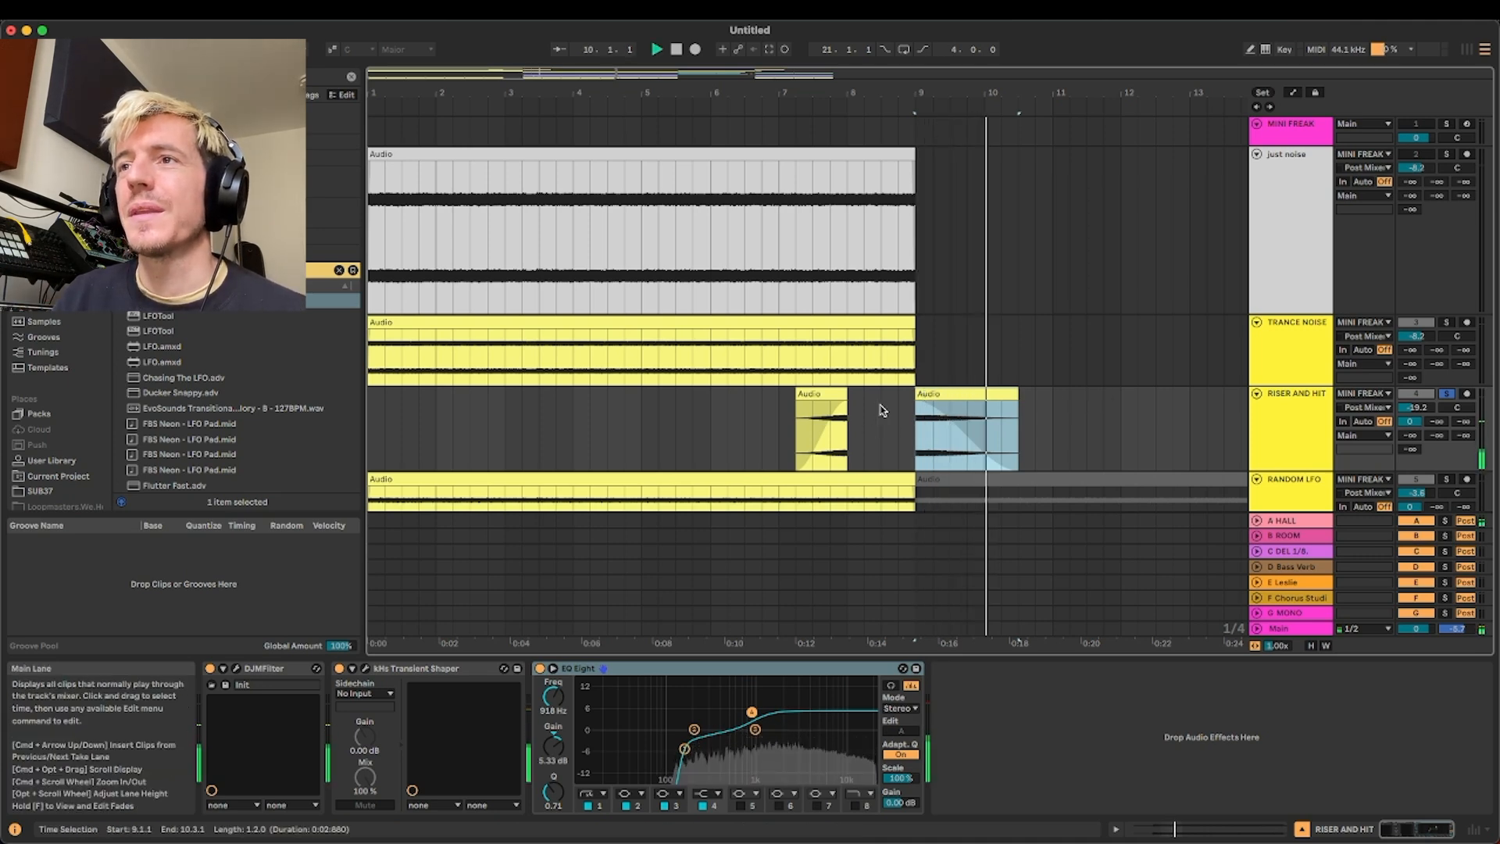
Examine the kHs Transient Shaper and DJMFilter settings on the RISER AND HIT track, and close both windows
click(366, 669)
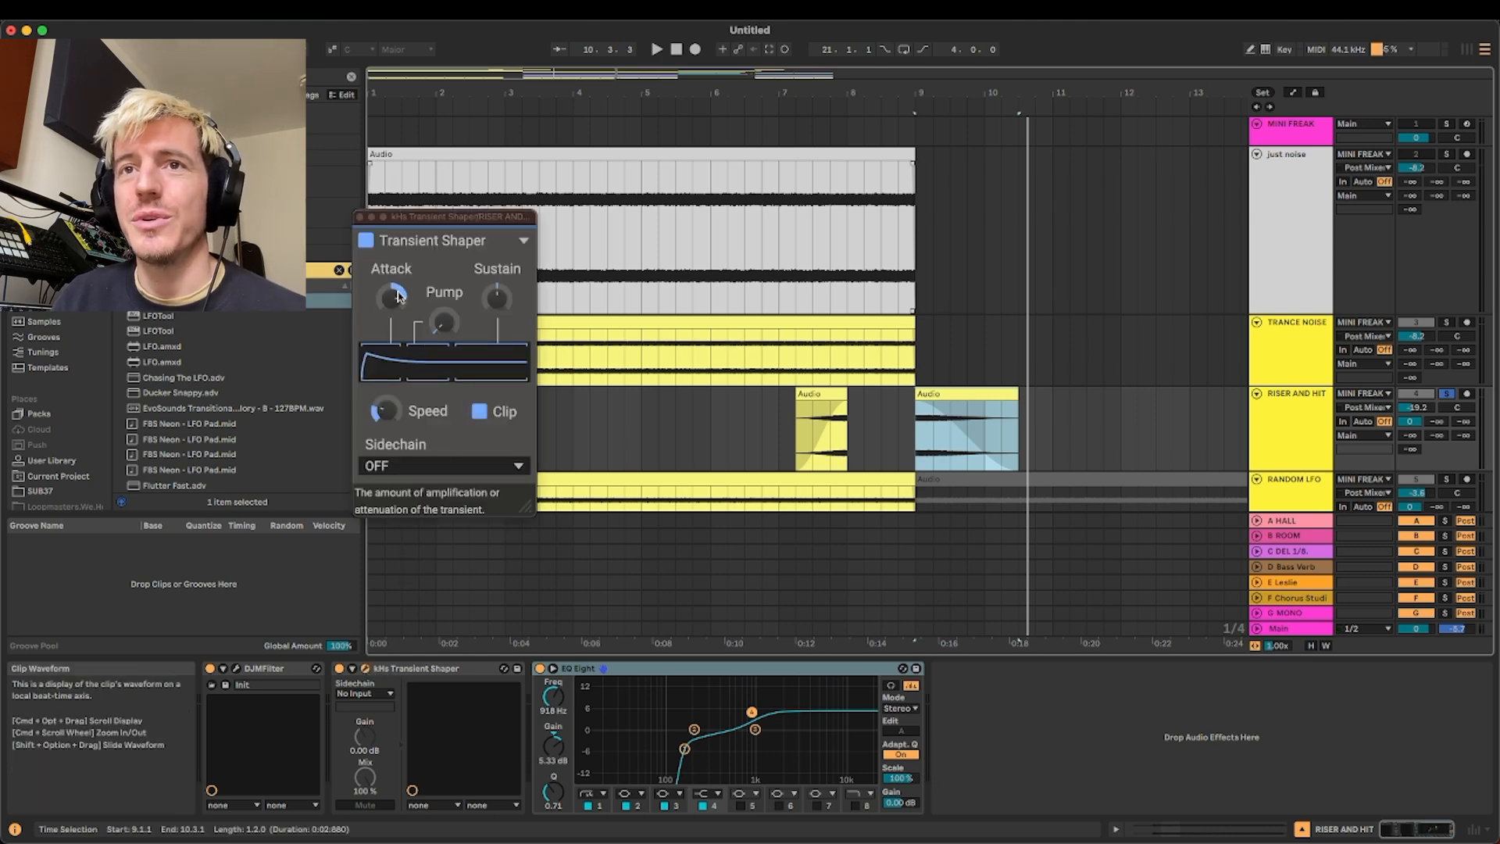
click(237, 669)
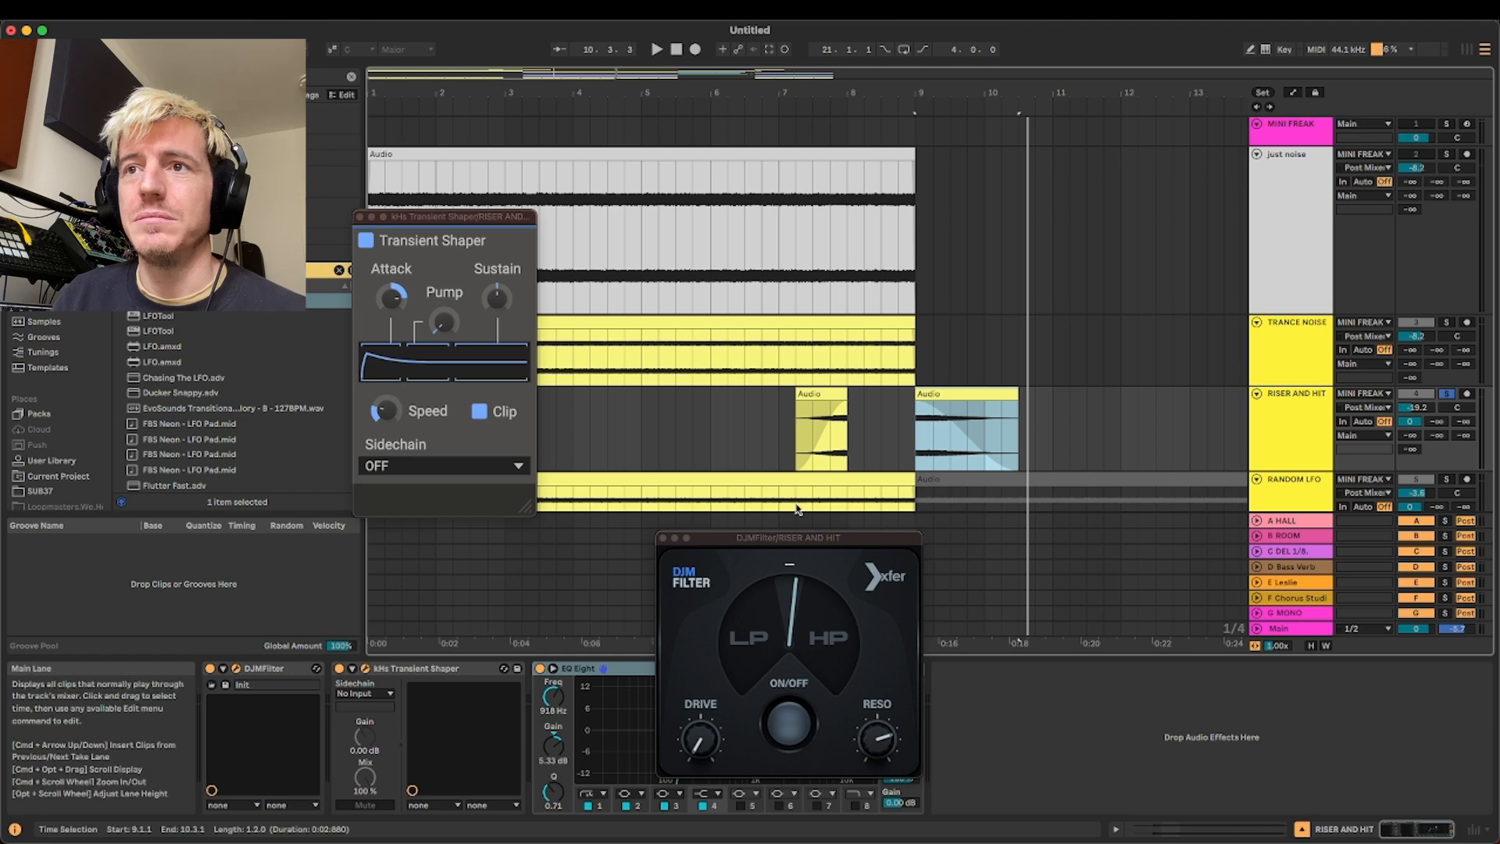
click(663, 538)
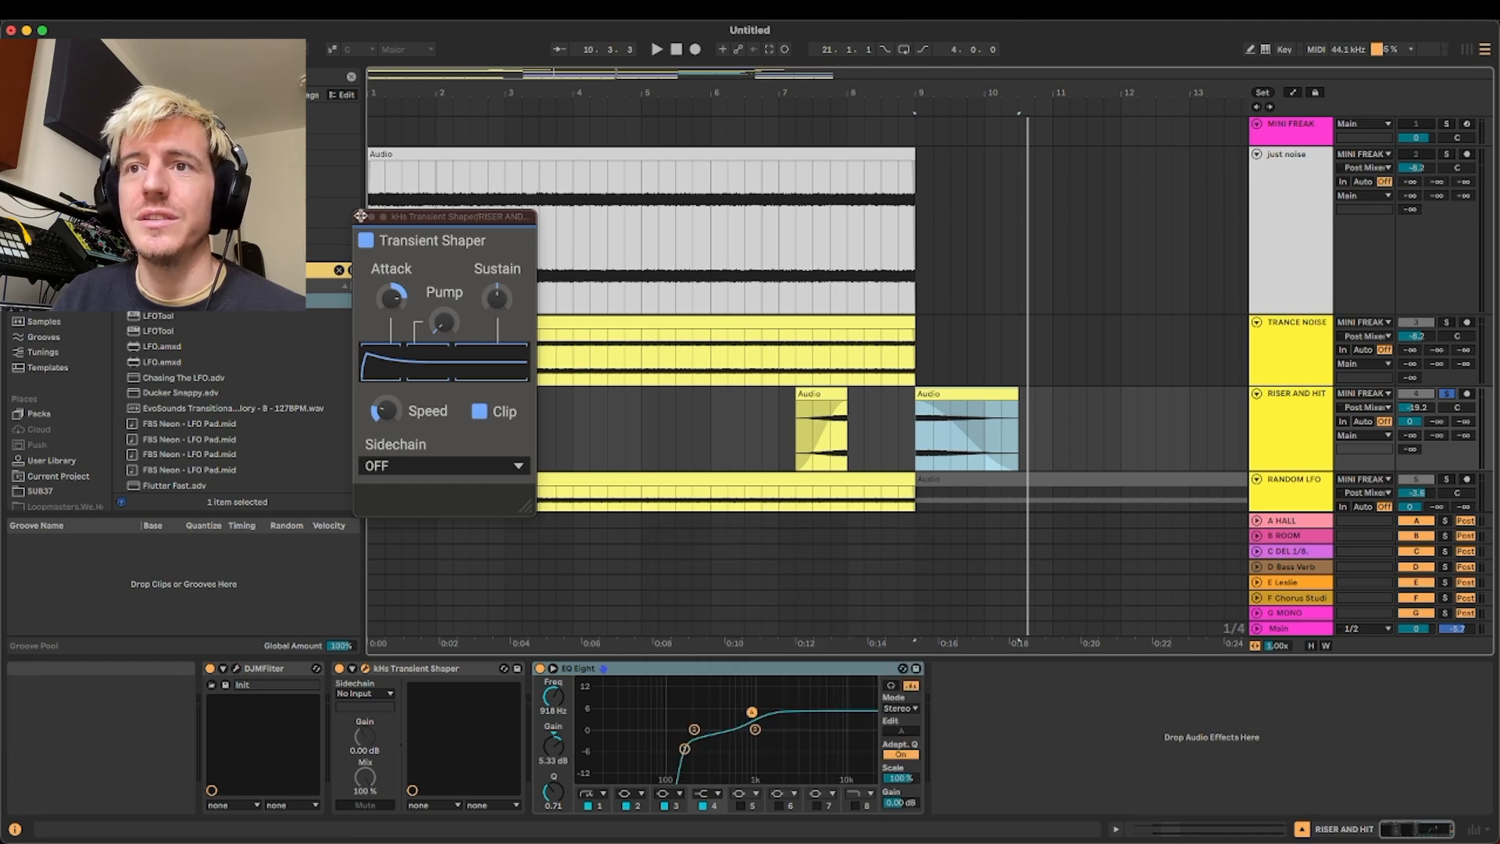
key(super+alt+p)
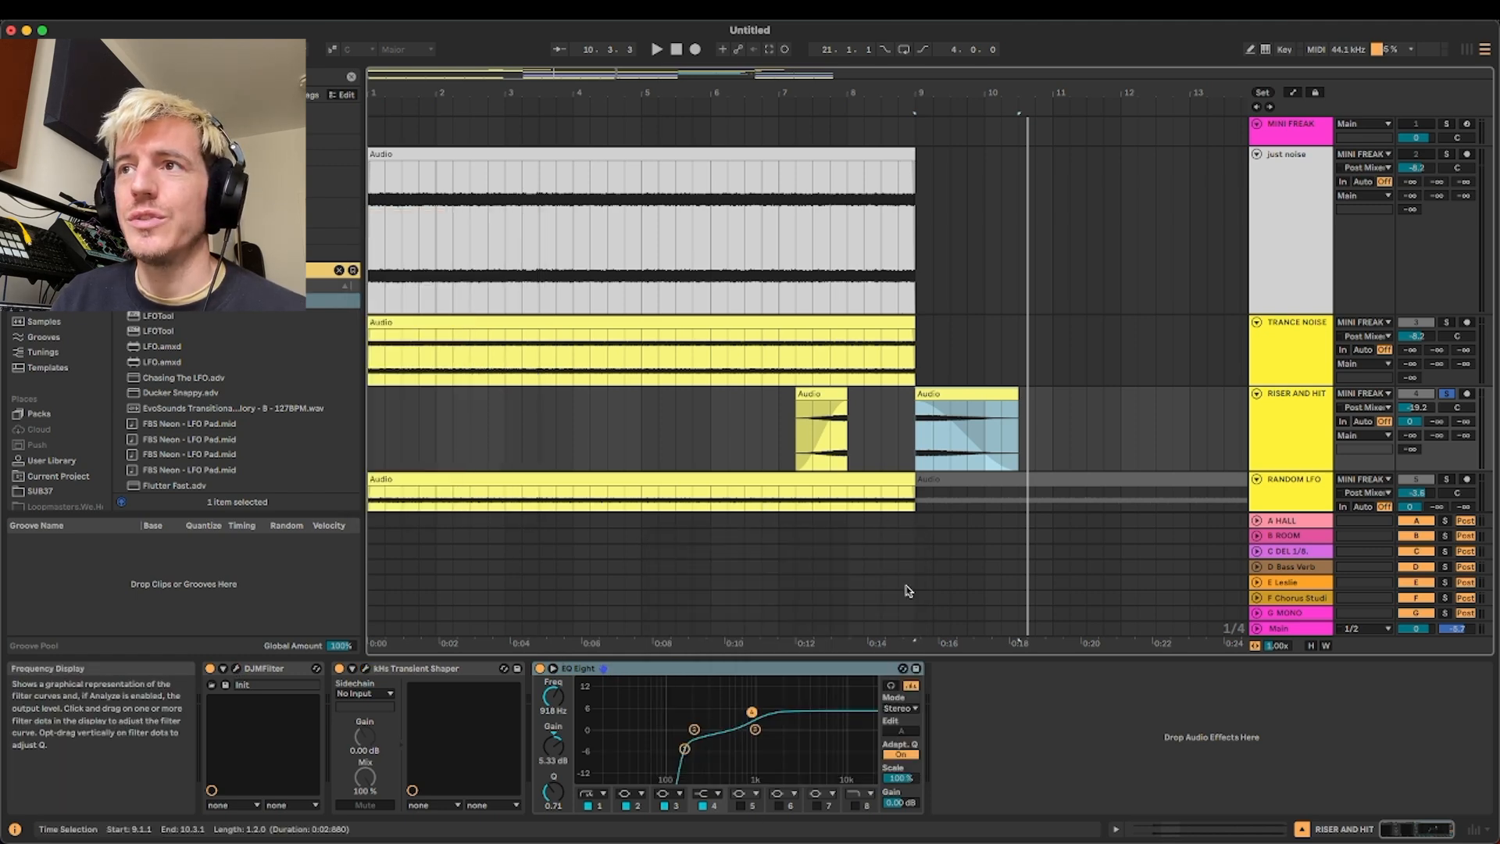
Solo the RANDOM LFO track and play its audio clip from bar 1
scroll(1005, 425, down, 5)
click(1428, 287)
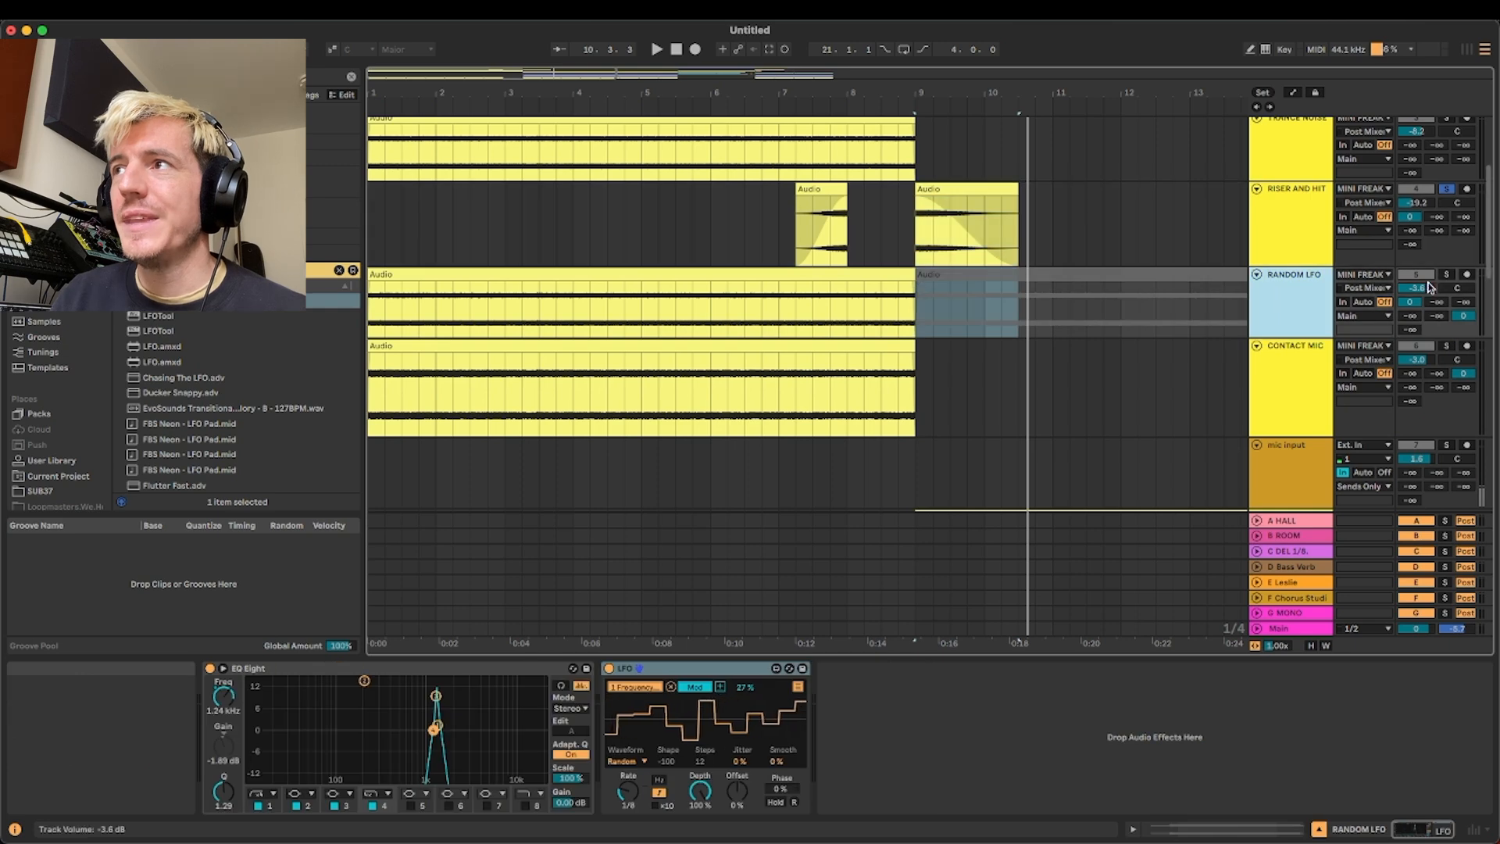
click(645, 282)
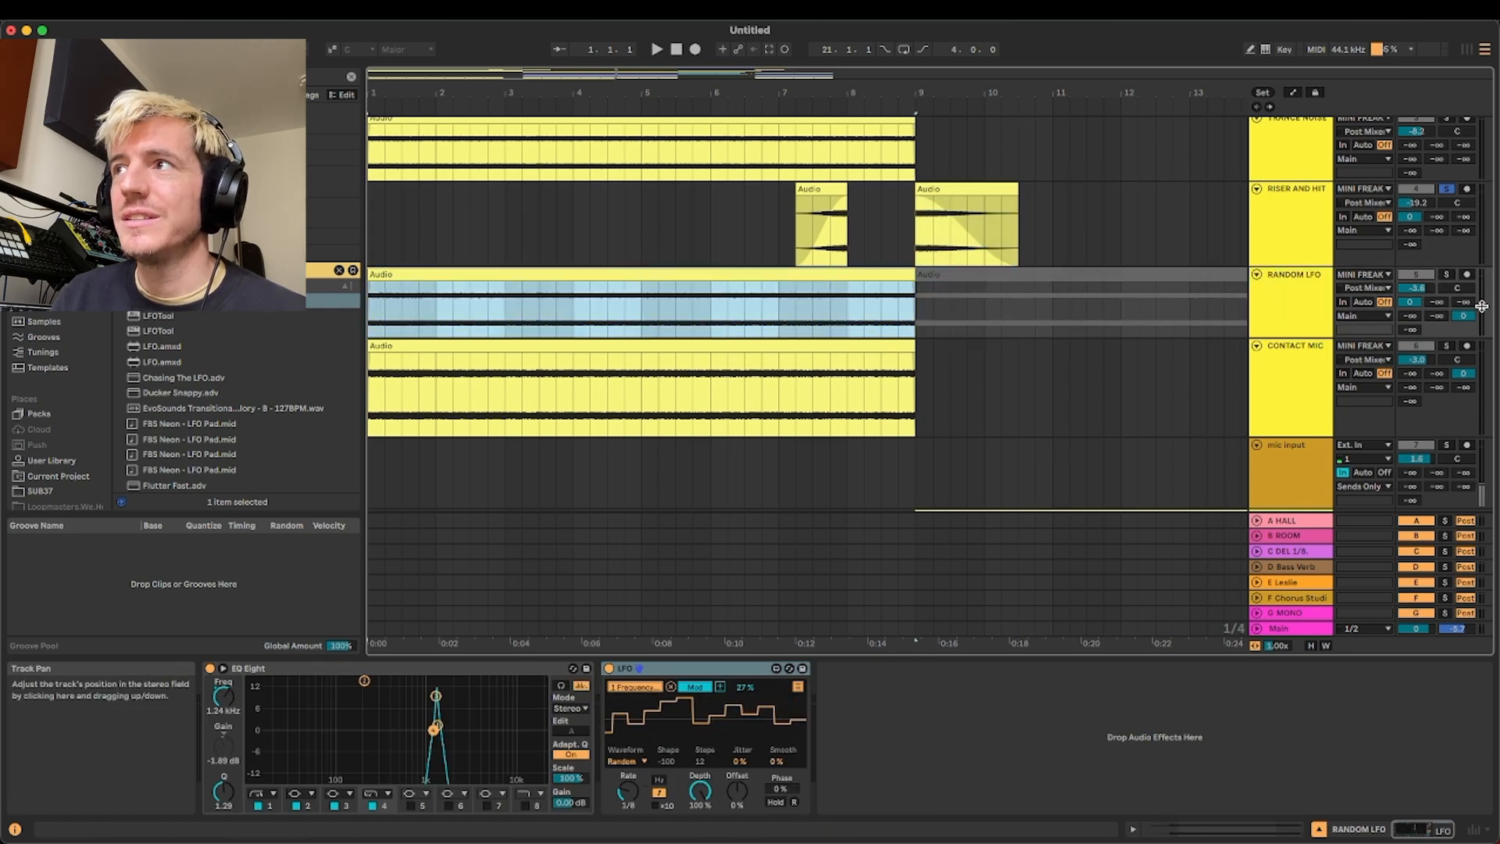
click(1447, 276)
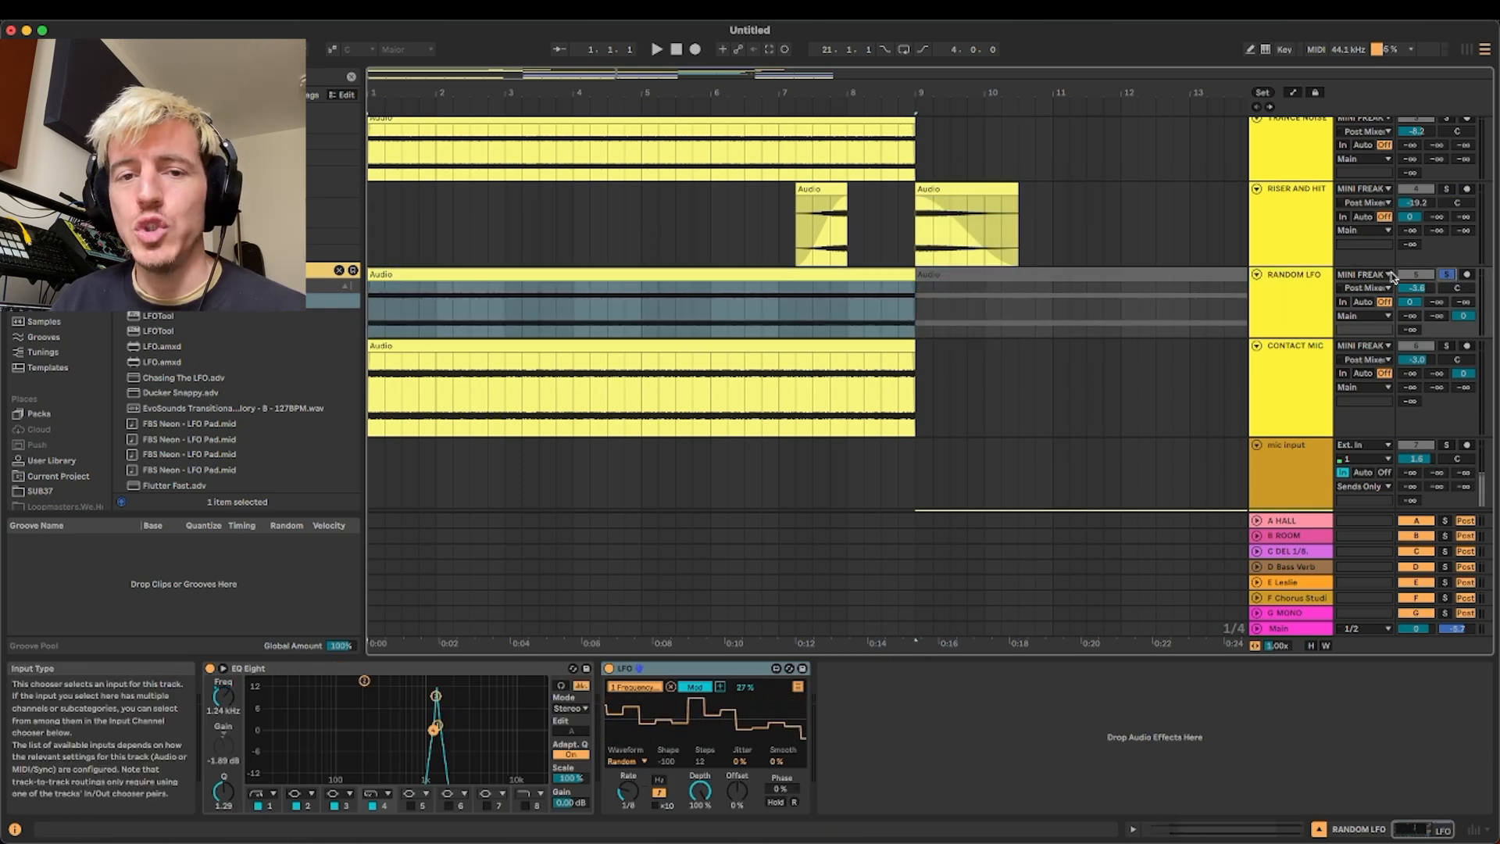
click(793, 346)
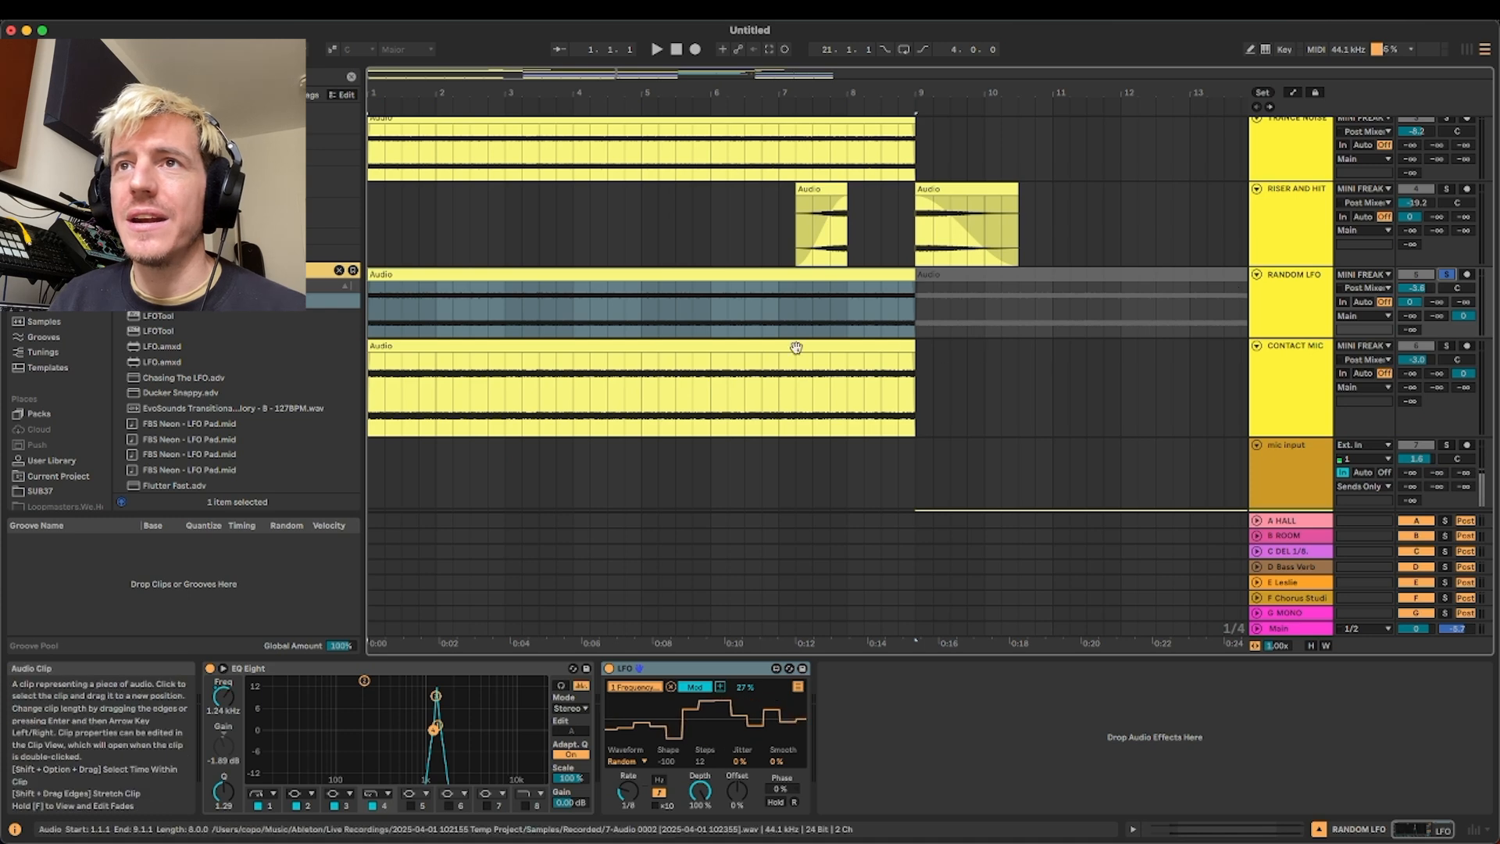
key(space)
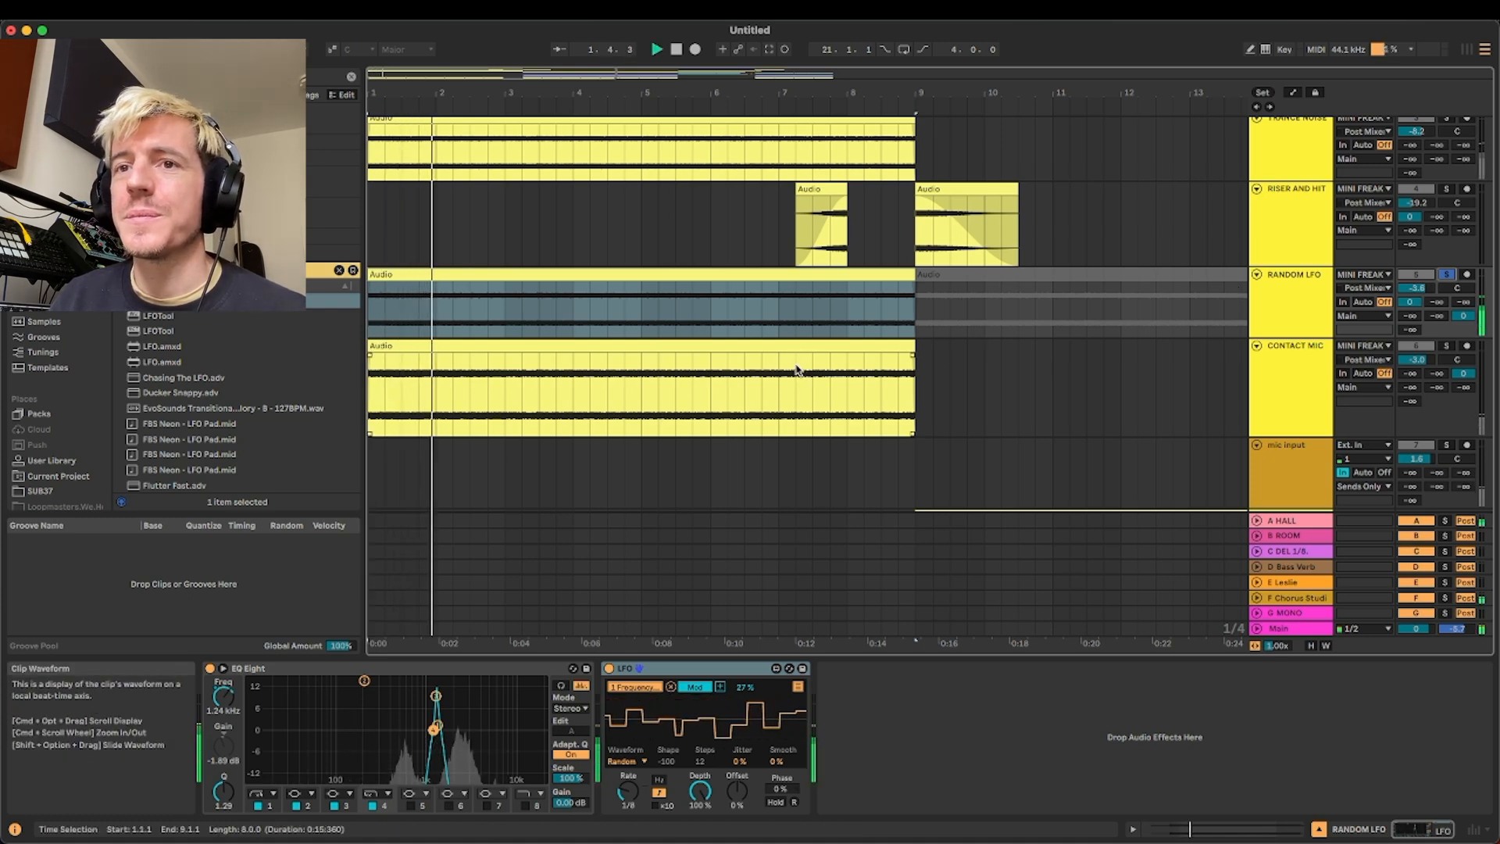
click(579, 272)
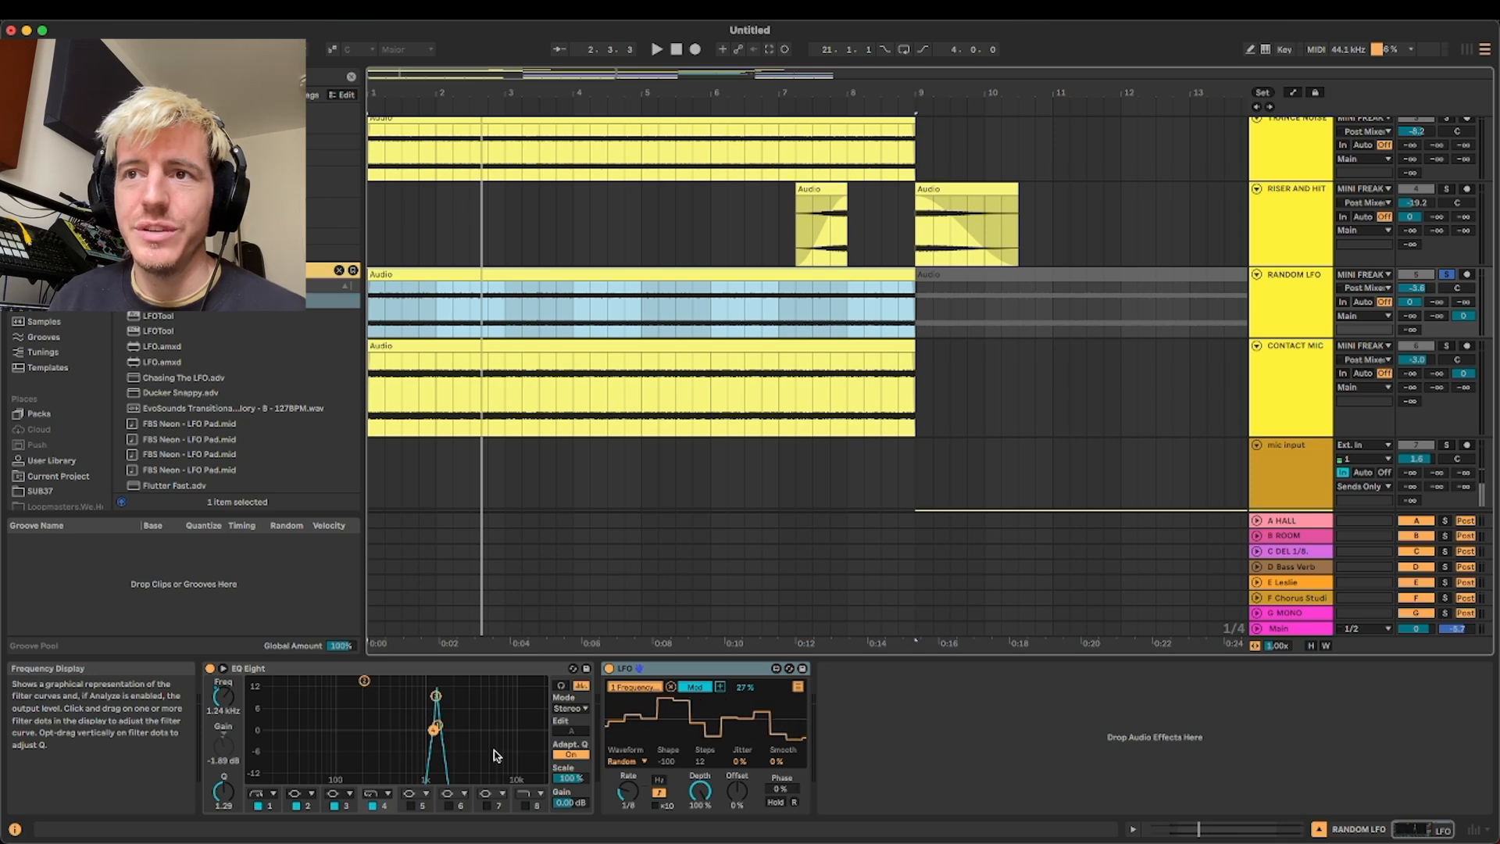
Examine the LFO device's mapped parameters on the RANDOM LFO track and return it to its waveform view
click(798, 686)
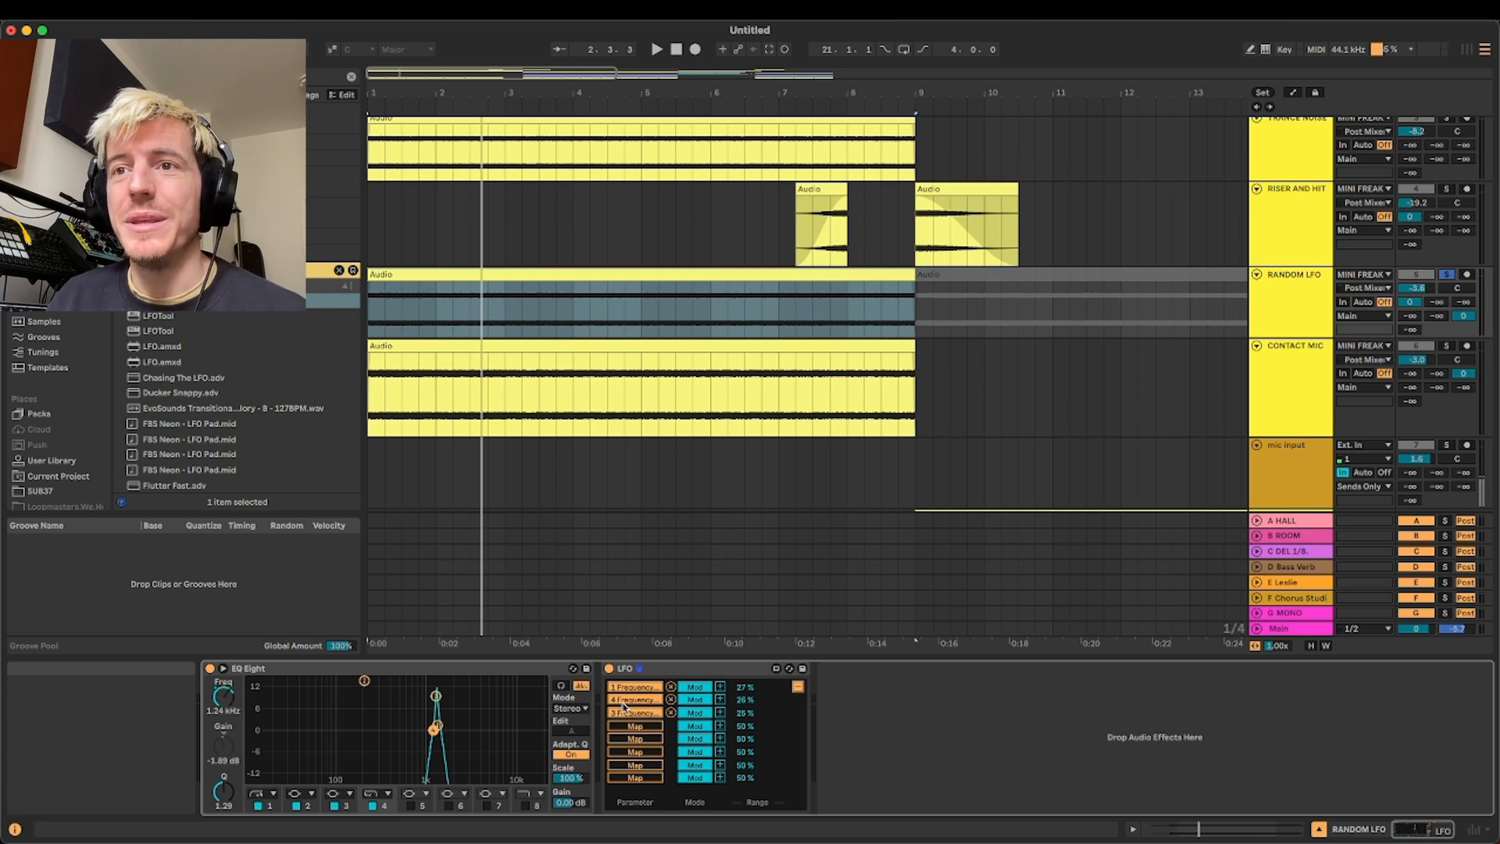
click(799, 688)
Show the devices on the CONTACT MIC track and select the mic input track below it
scroll(906, 407, down, 2)
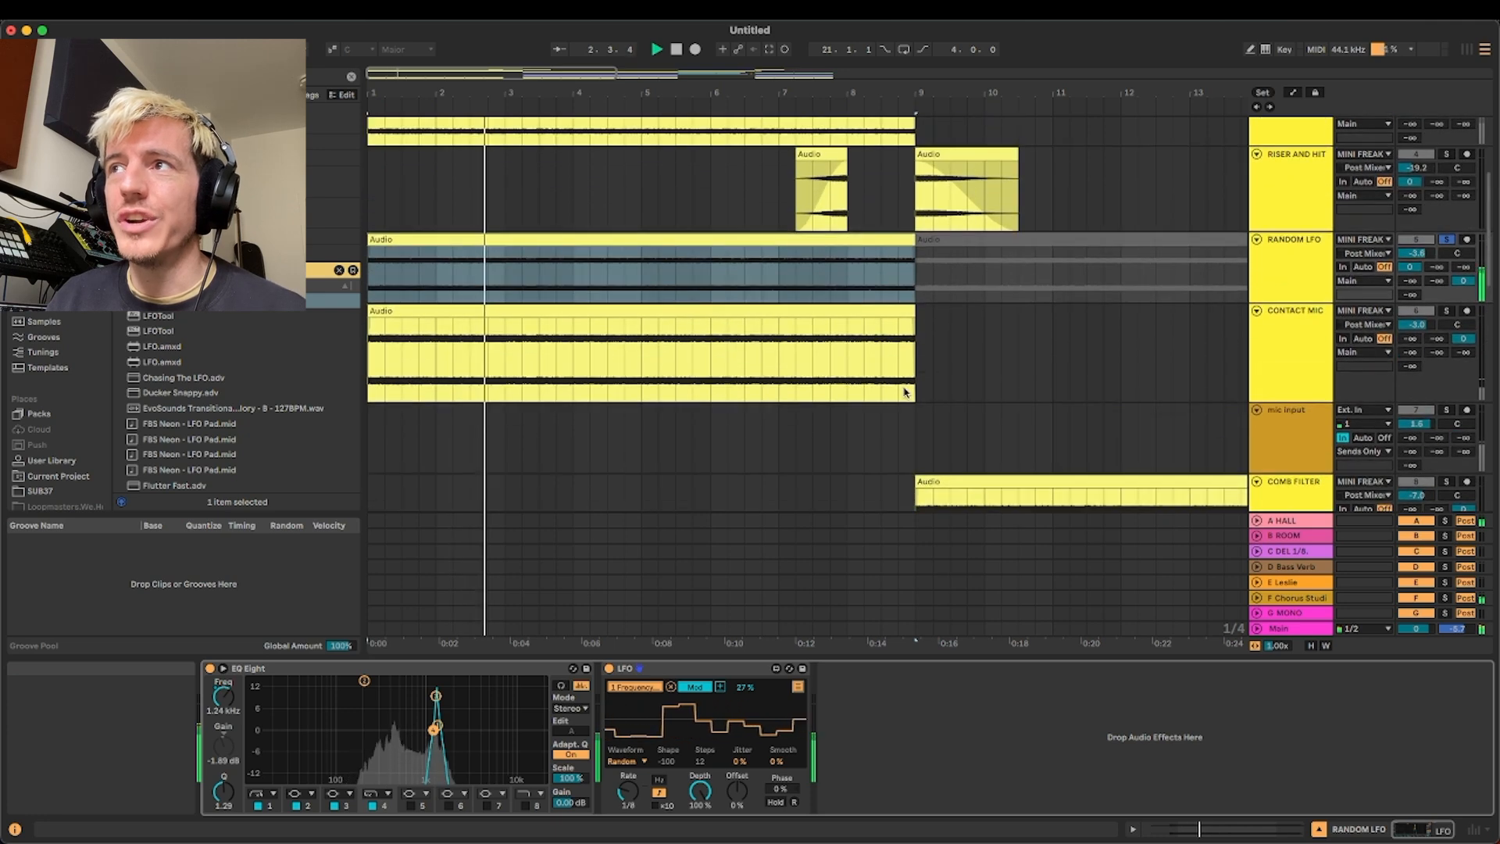
click(1278, 337)
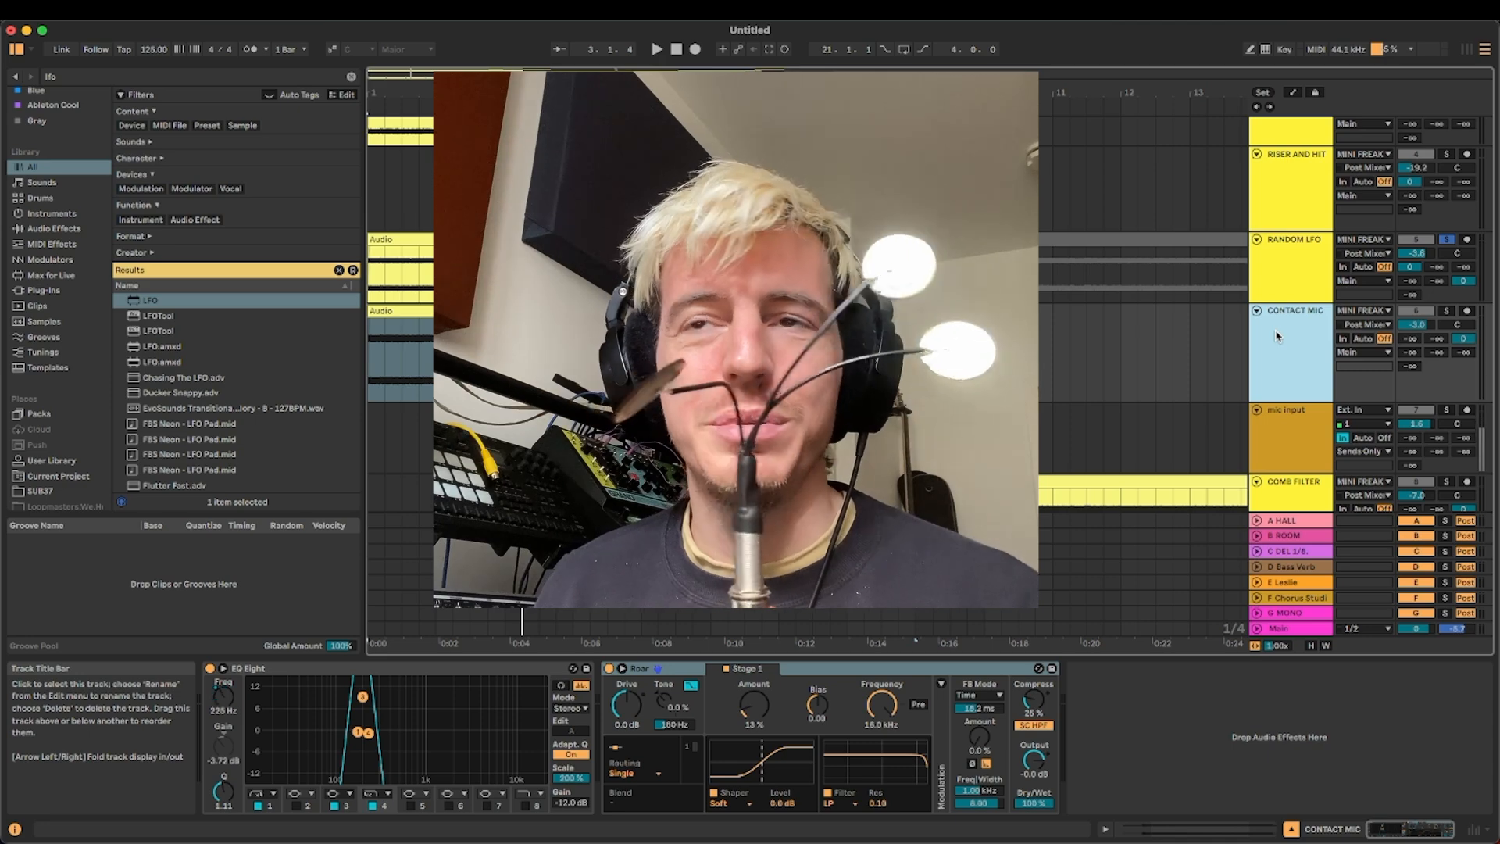
scroll(1277, 336, down, 1)
click(1359, 396)
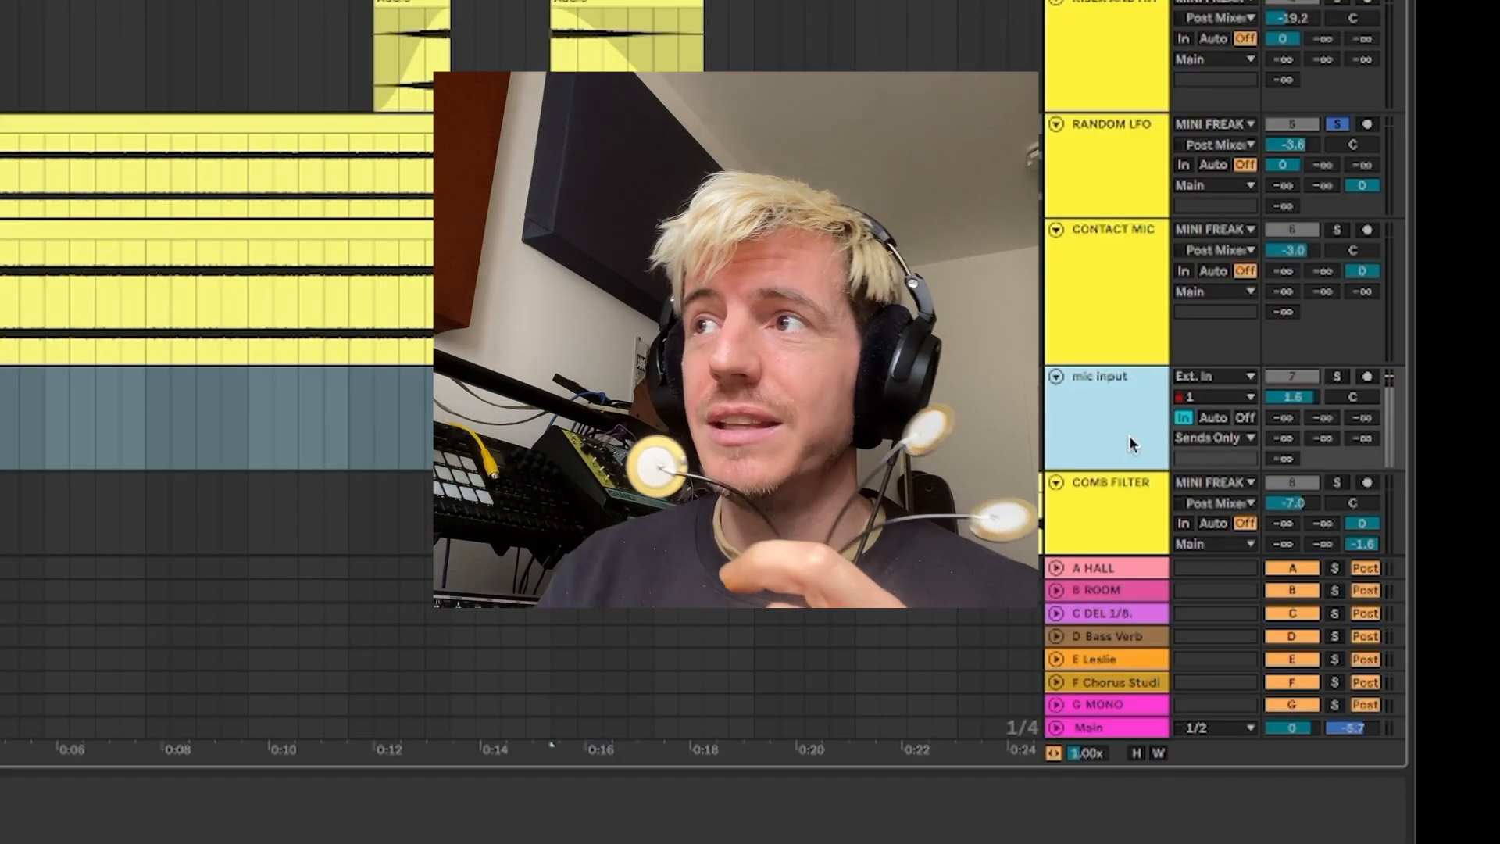
Route the mic input track's output to Main to hear the live contact mics, and return it to Sends Only
click(1211, 437)
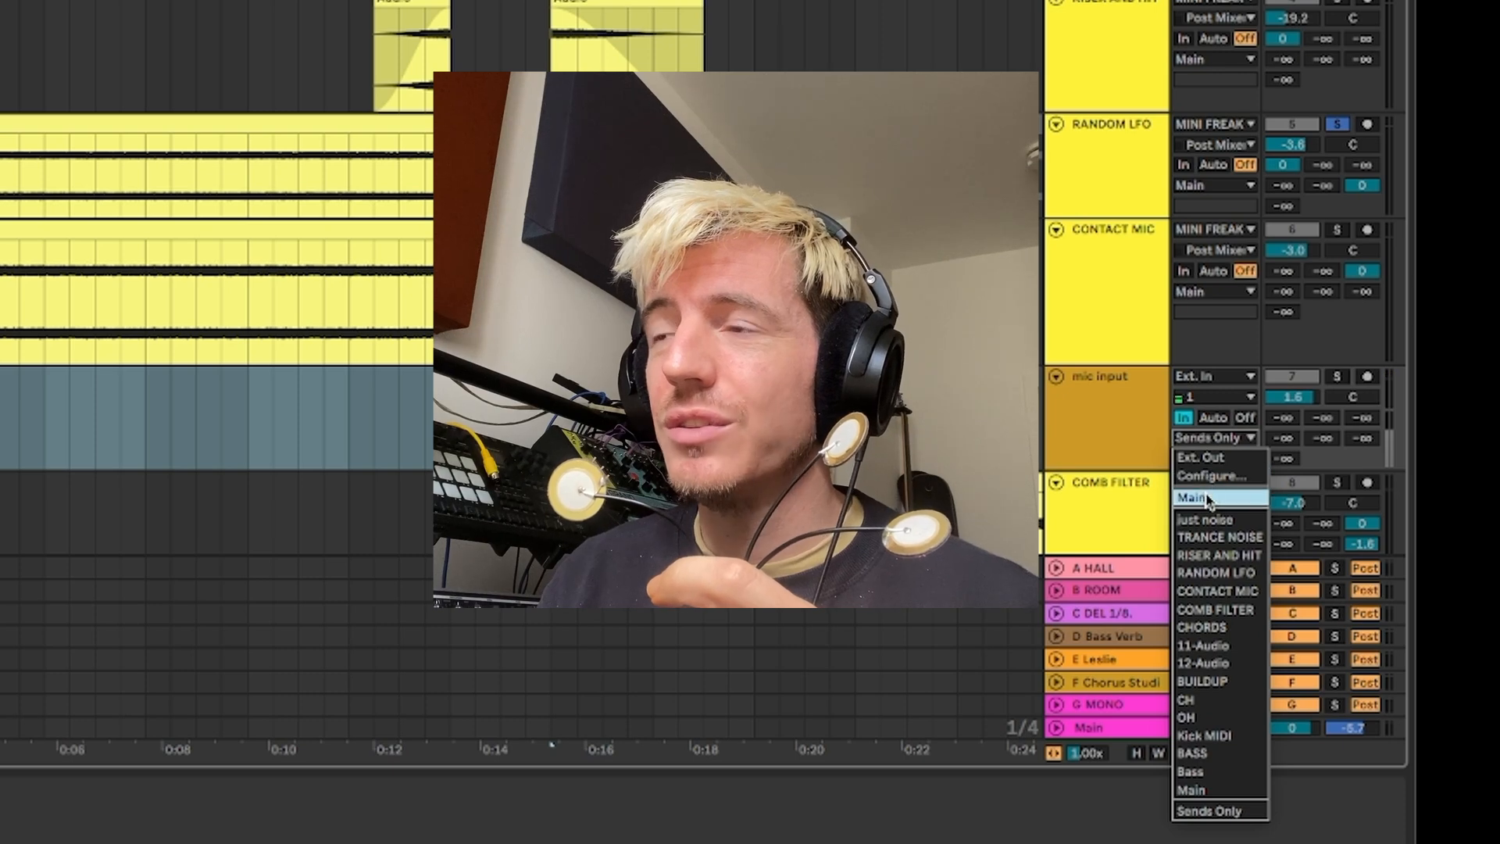
click(1208, 811)
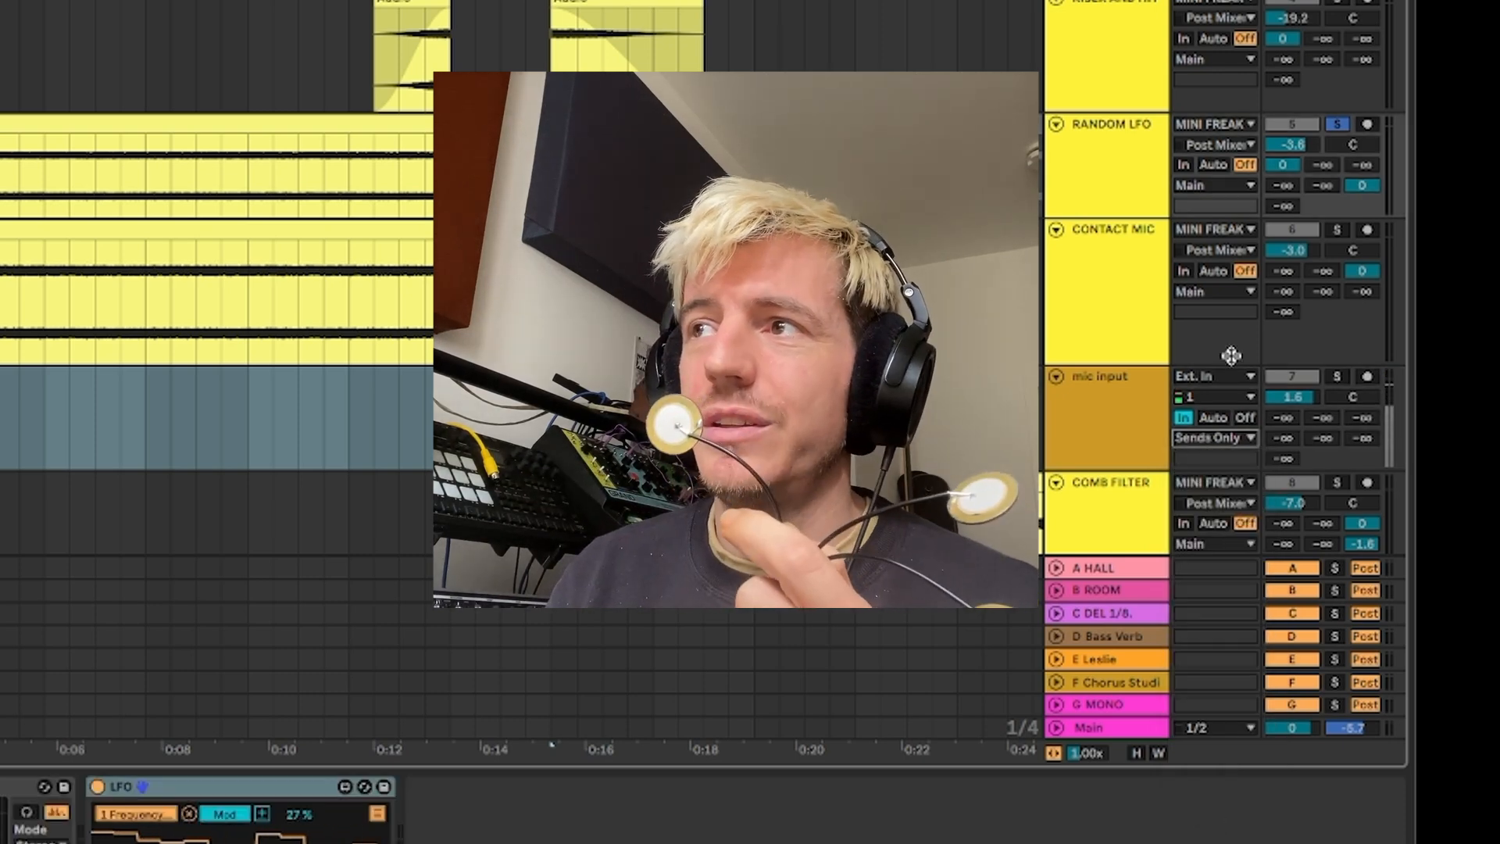
click(1234, 441)
click(1193, 497)
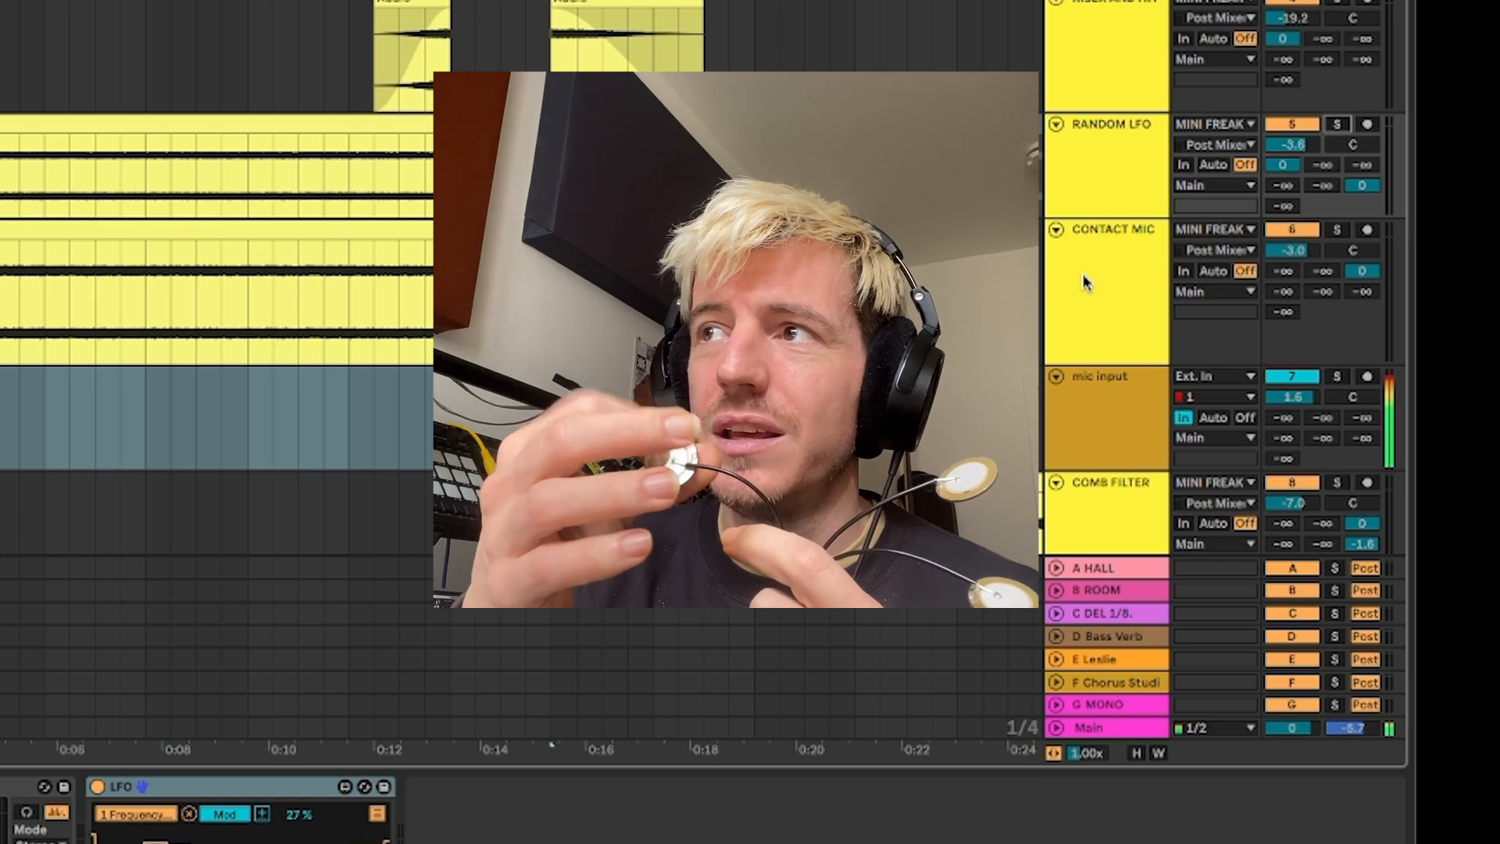
click(1219, 438)
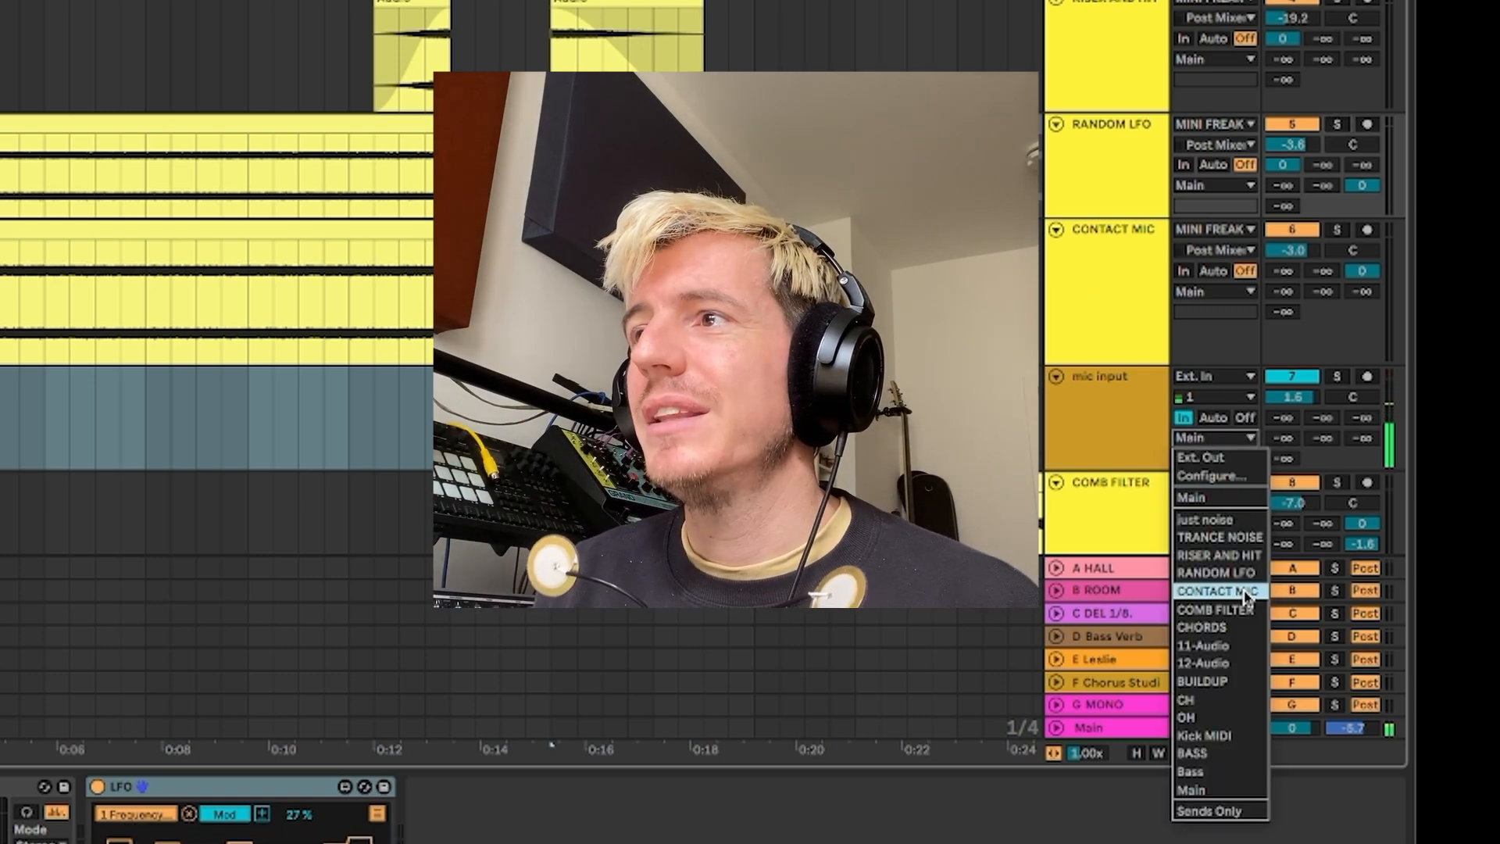
click(1211, 810)
Examine the Envelope Follower's parameter mappings on the mic input track and collapse the mapping list
click(1104, 420)
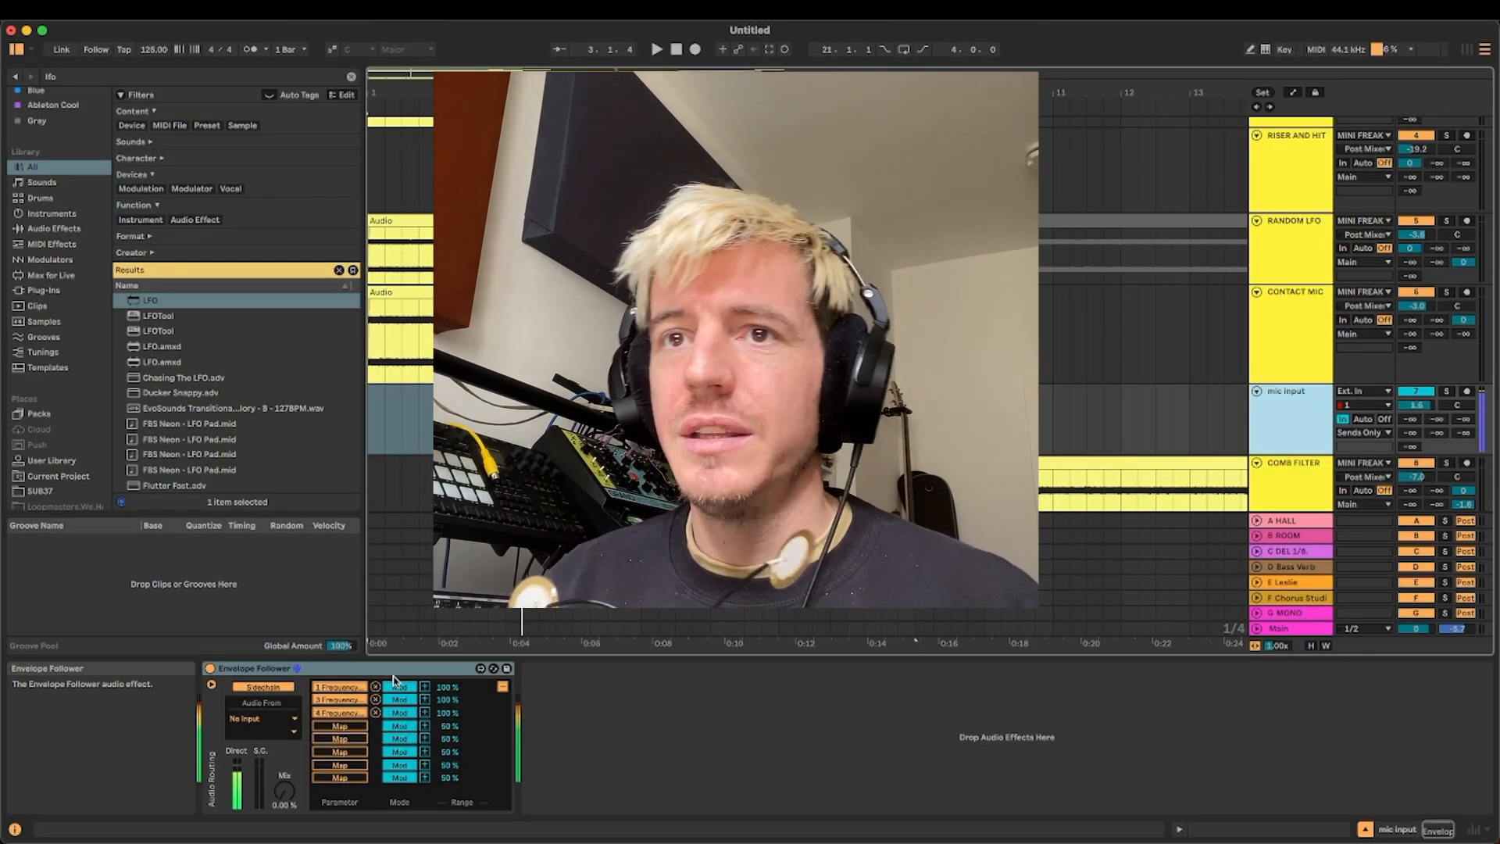
click(503, 688)
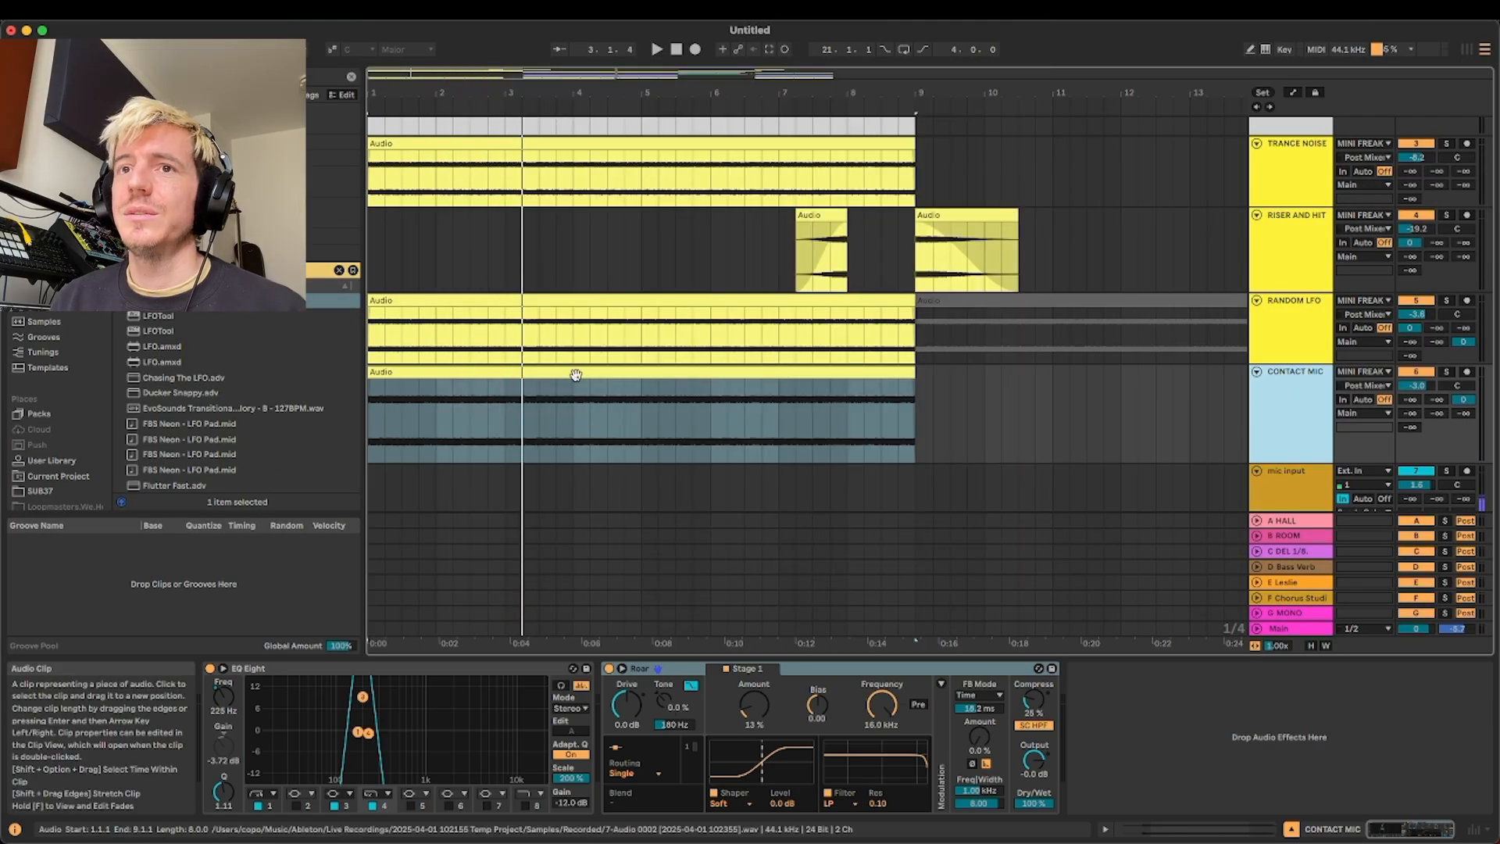
Select the CONTACT MIC audio clip and inspect the track's EQ Eight and Roar devices
scroll(575, 375, down, 3)
click(519, 296)
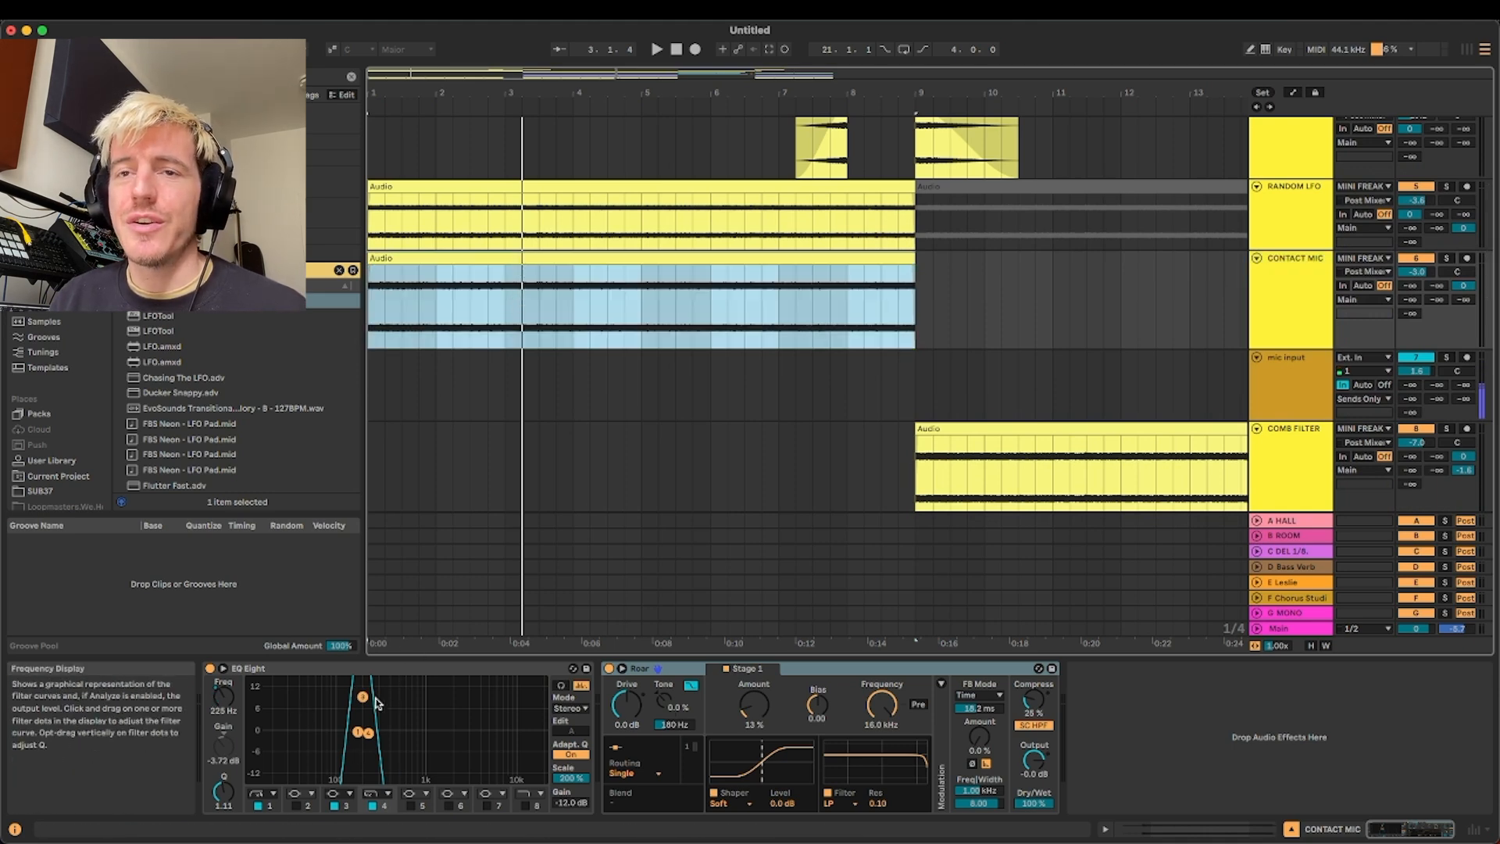
click(834, 672)
Display the Envelope Follower's mapping list on the mic input track and play the arrangement to demonstrate the modulation
click(1296, 392)
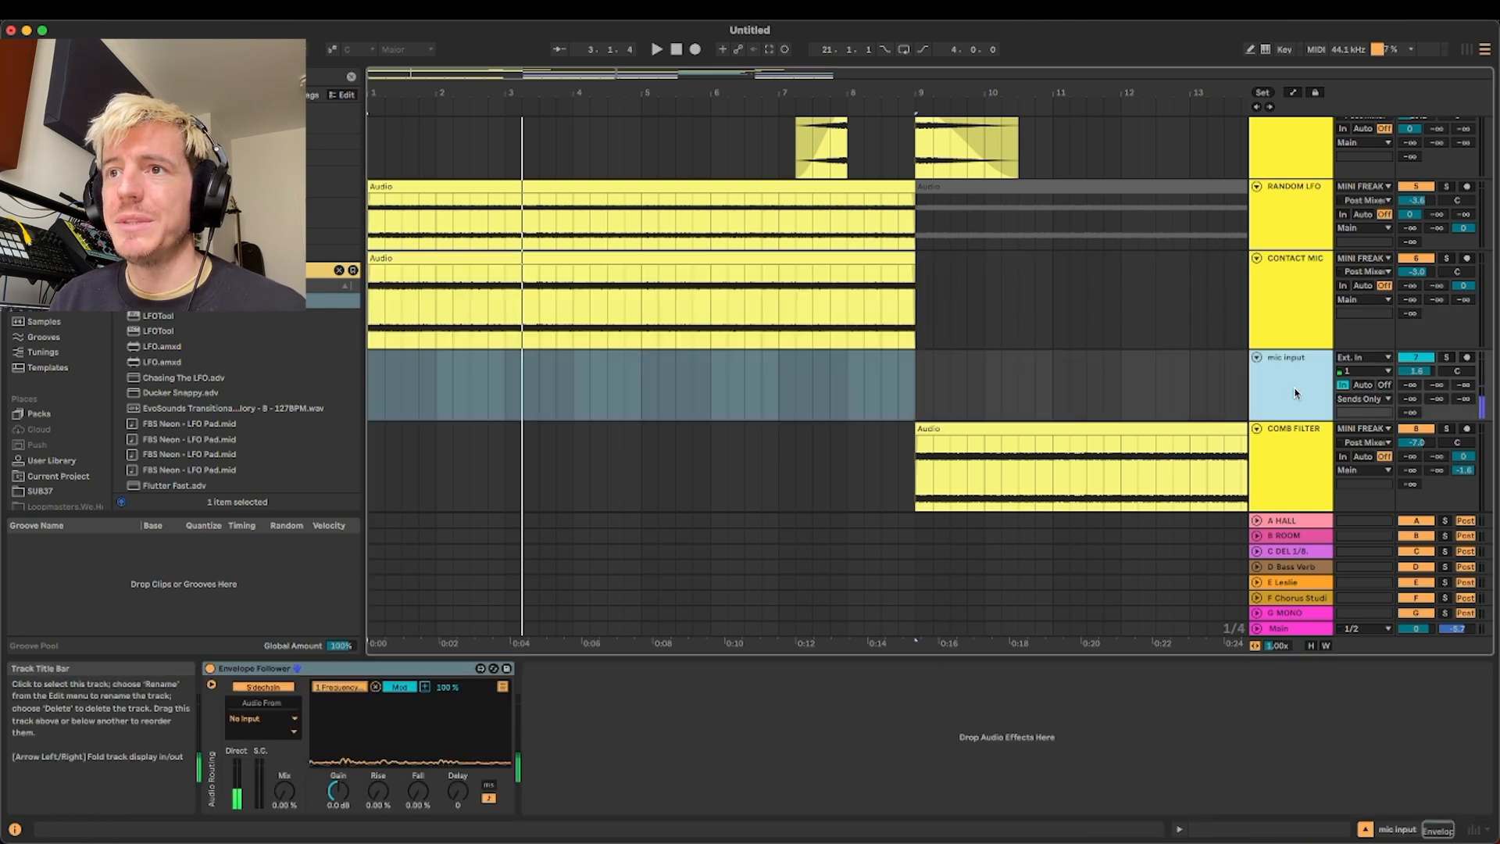
click(503, 686)
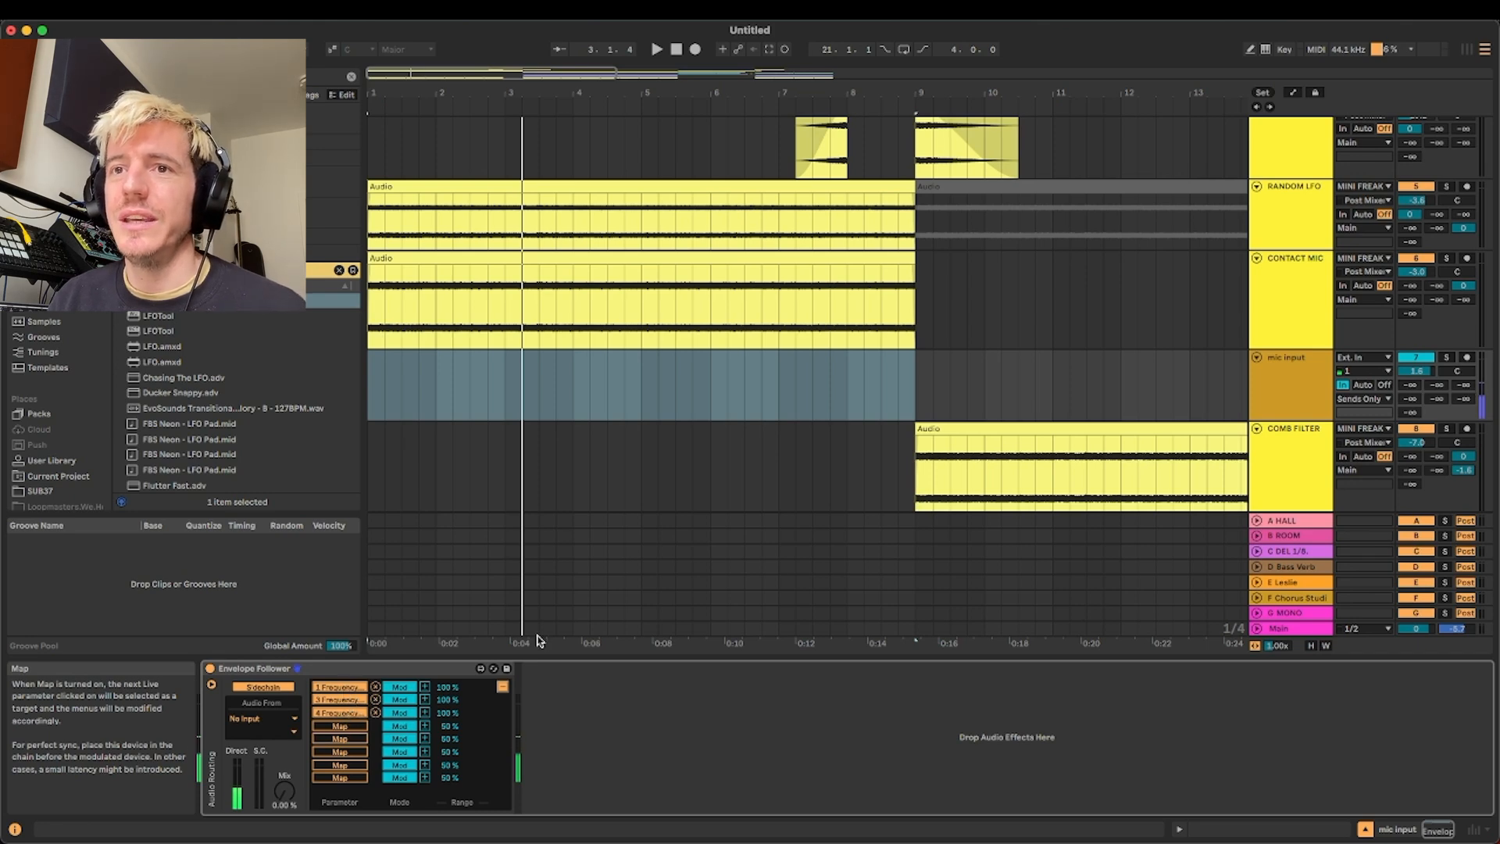
key(space)
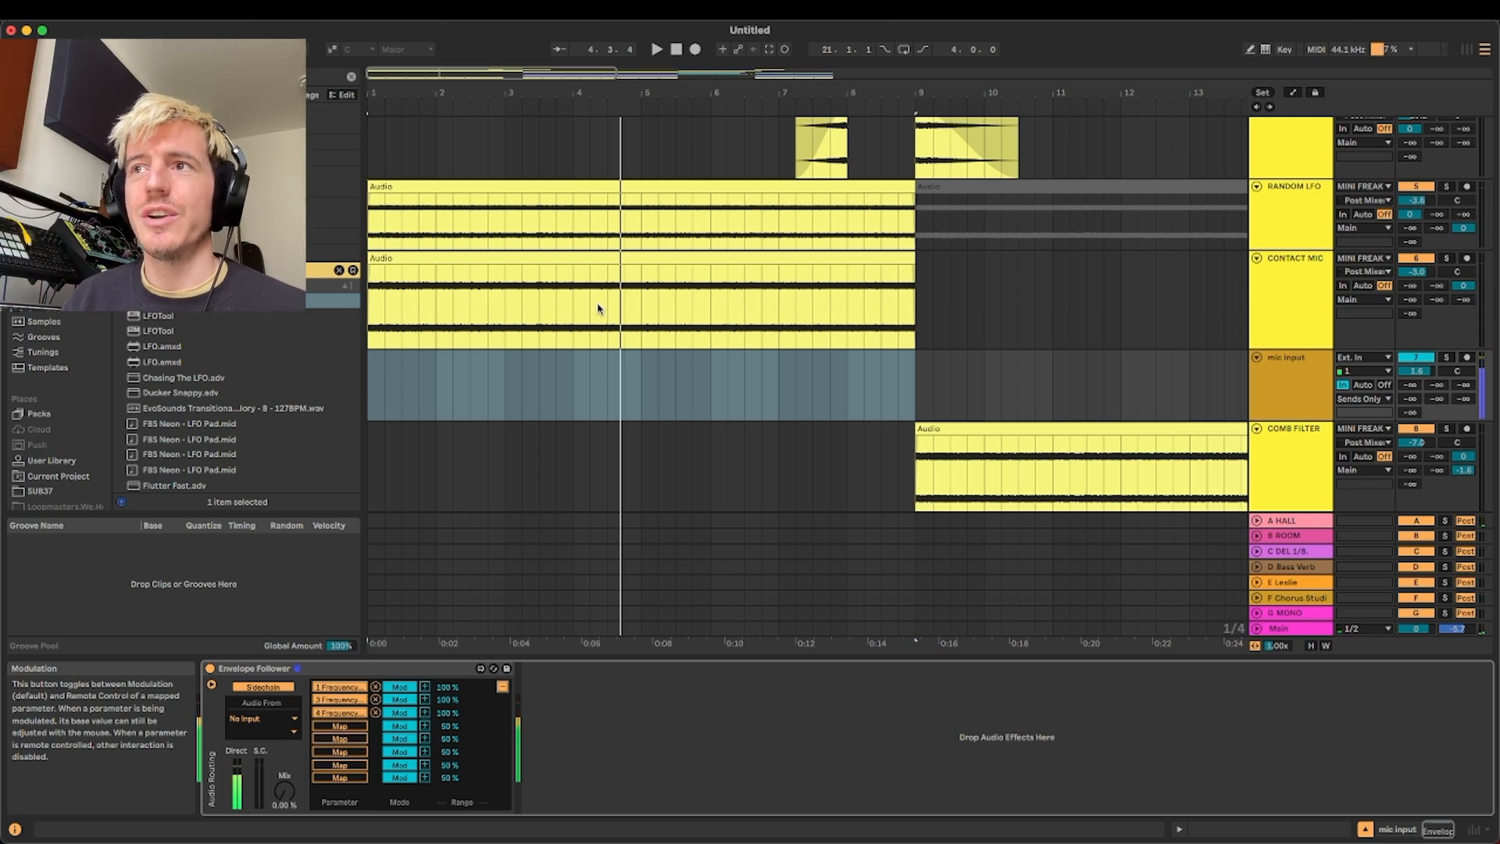
Solo the LOW END group and play the arrangement from the Kick MIDI clip at bar 9
scroll(864, 409, down, 15)
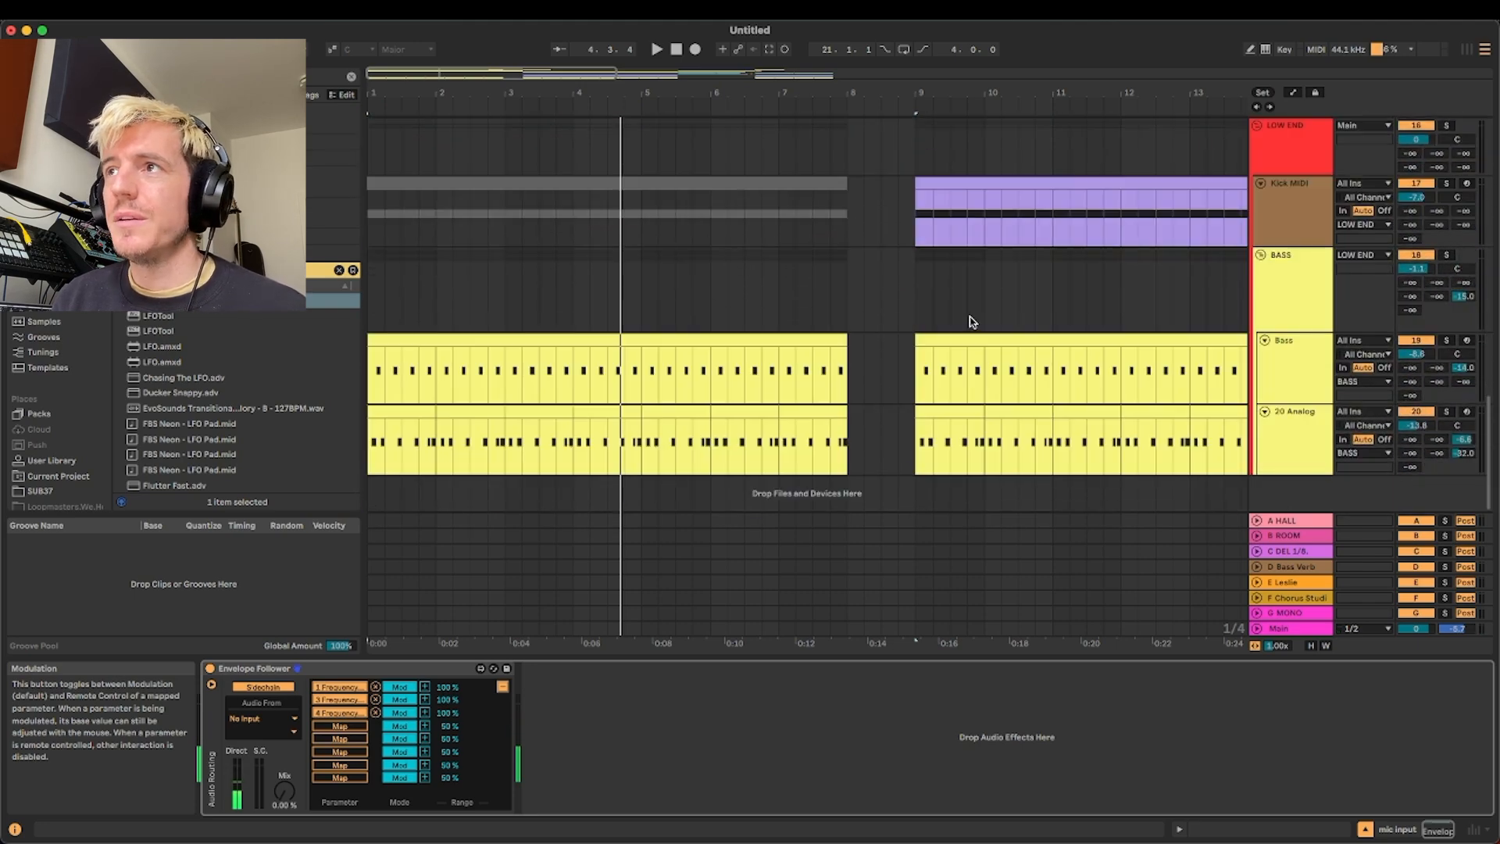
scroll(972, 322, up, 3)
scroll(956, 337, down, 3)
click(1444, 126)
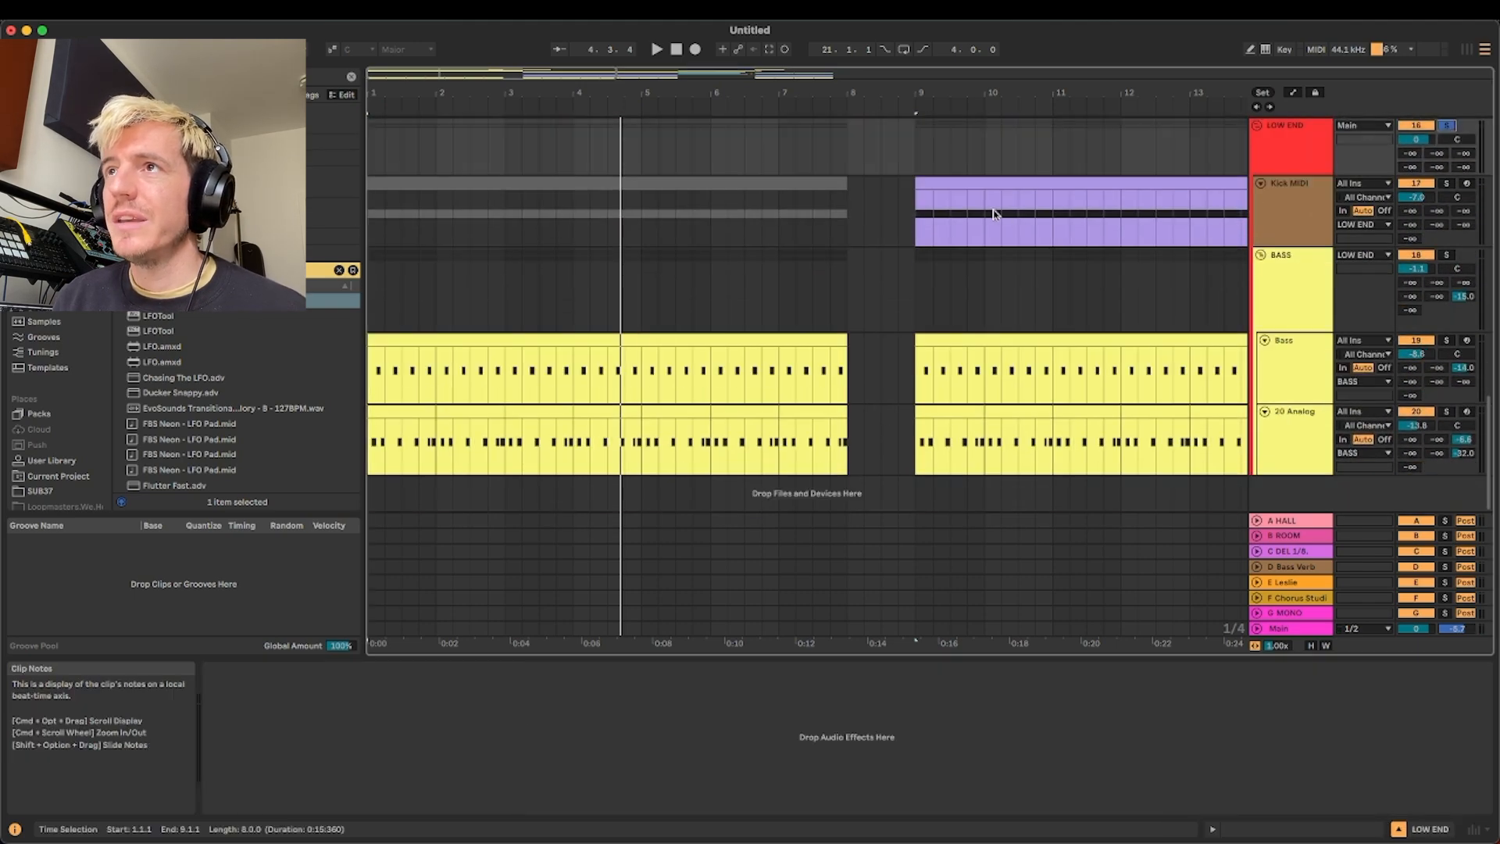
click(989, 184)
key(space)
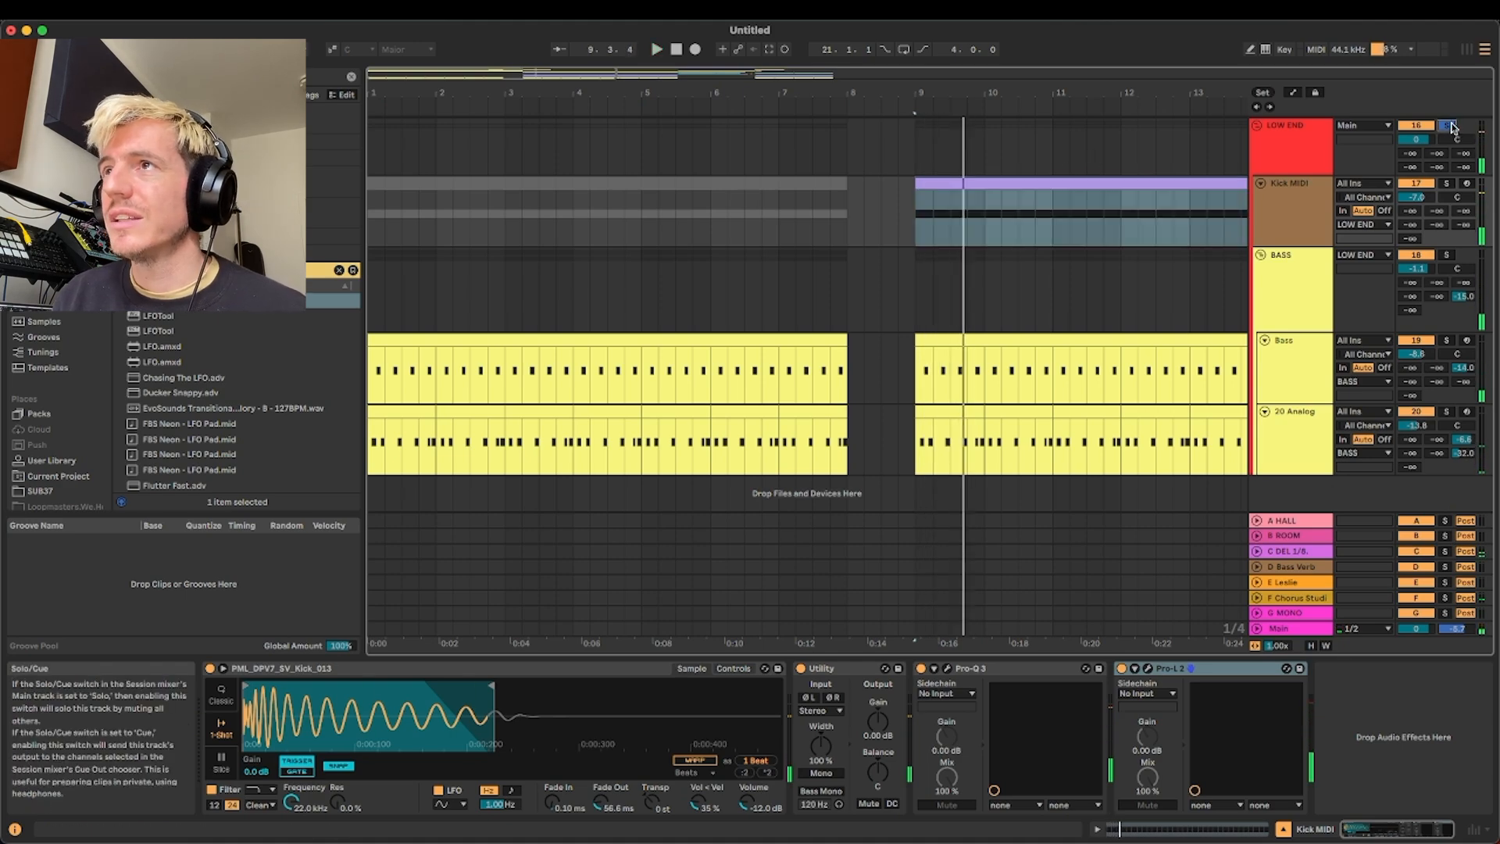
Turn off the LOW END solo, play the COMB FILTER clip from bar 9, and solo its track
scroll(891, 313, up, 5)
scroll(883, 316, up, 3)
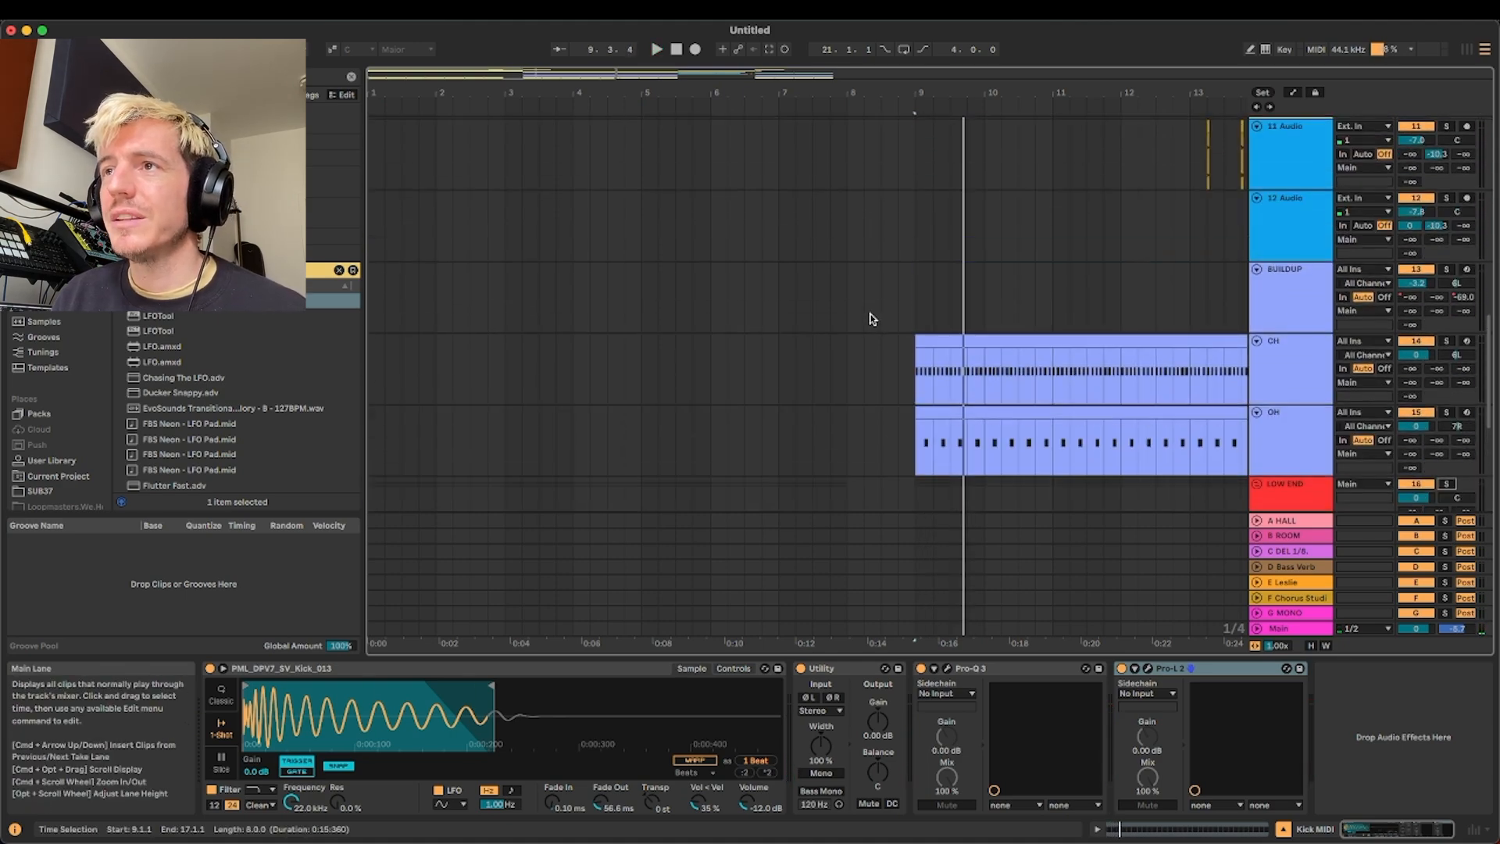
scroll(872, 319, up, 8)
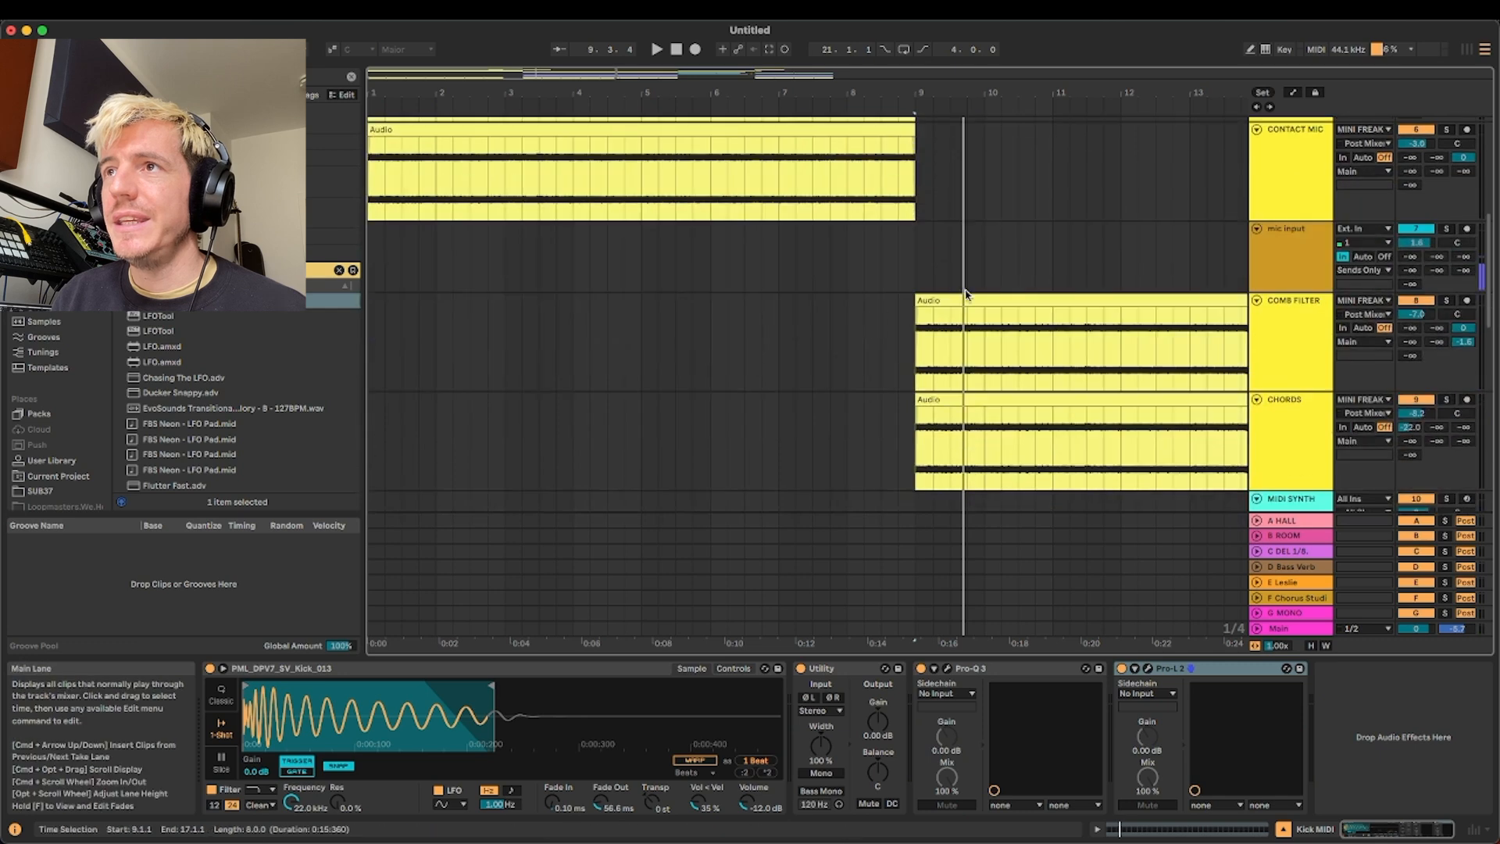
click(967, 300)
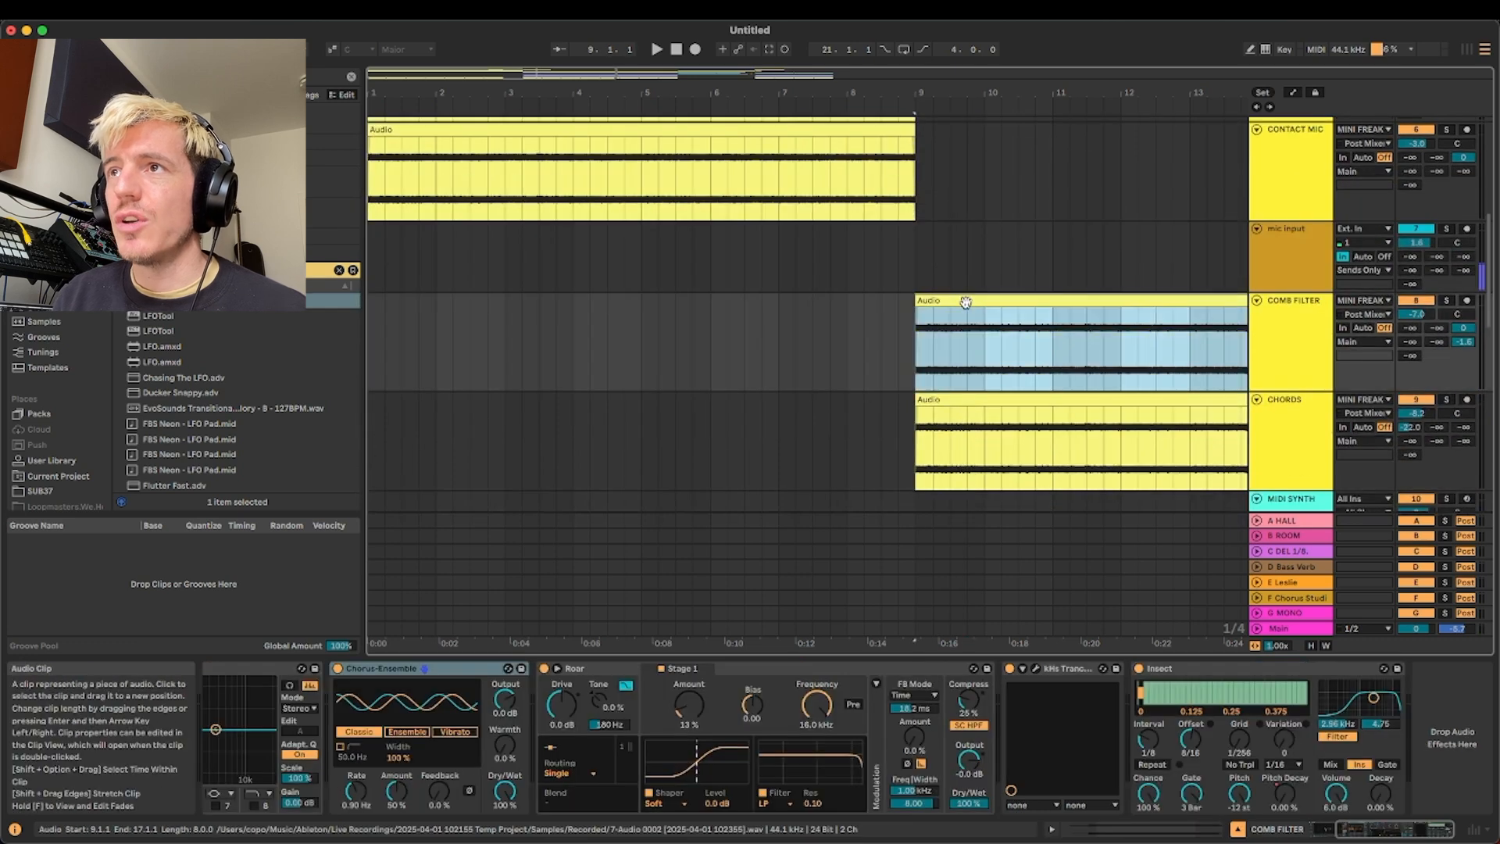
click(1447, 300)
scroll(1026, 347, right, 3)
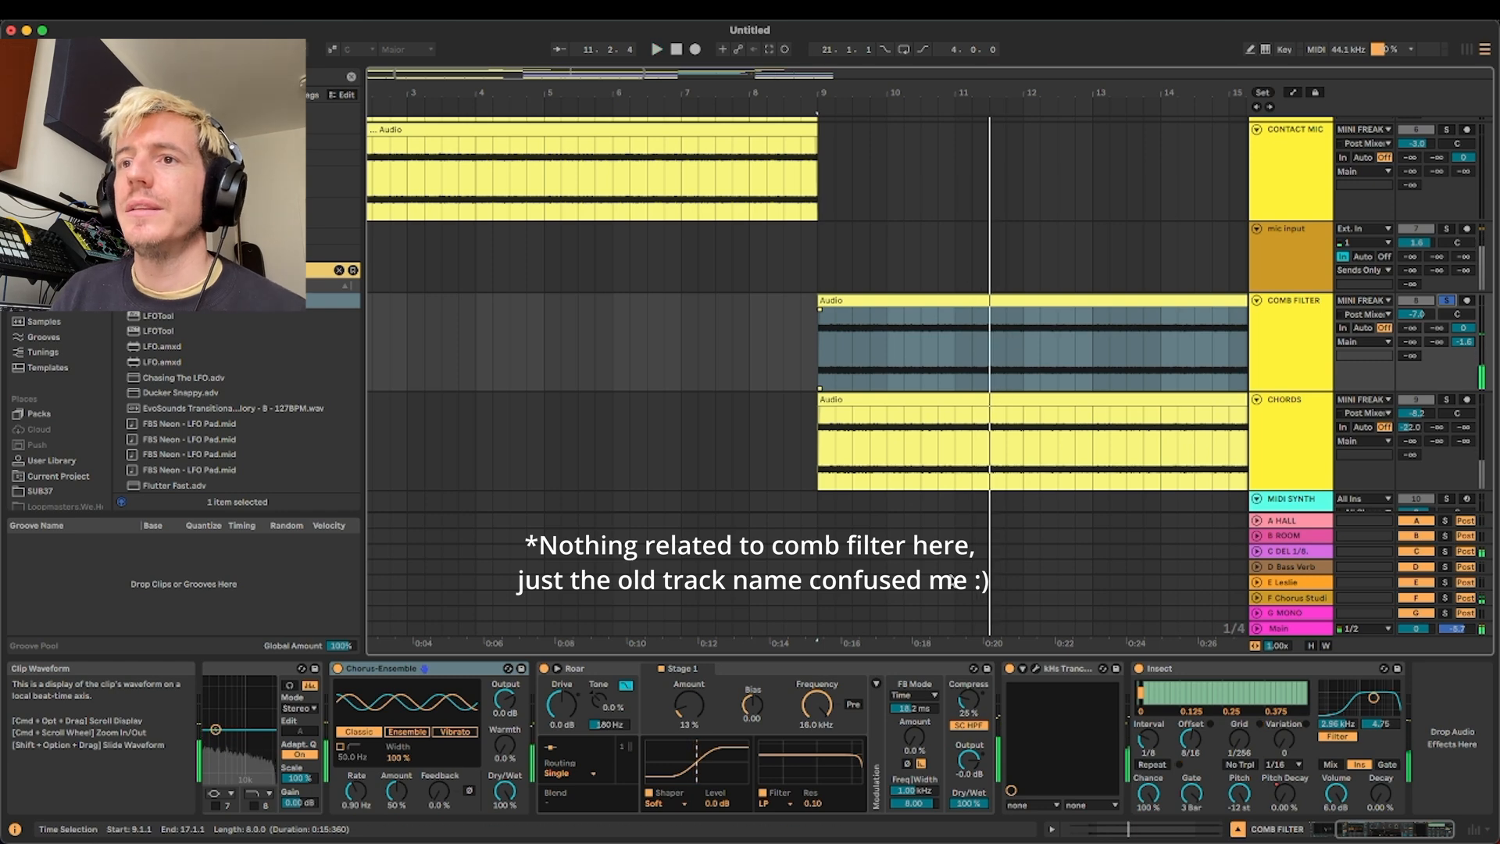
Examine the EQ Eight, Chorus-Ensemble and Roar devices on the COMB FILTER track
scroll(610, 703, left, 4)
click(448, 672)
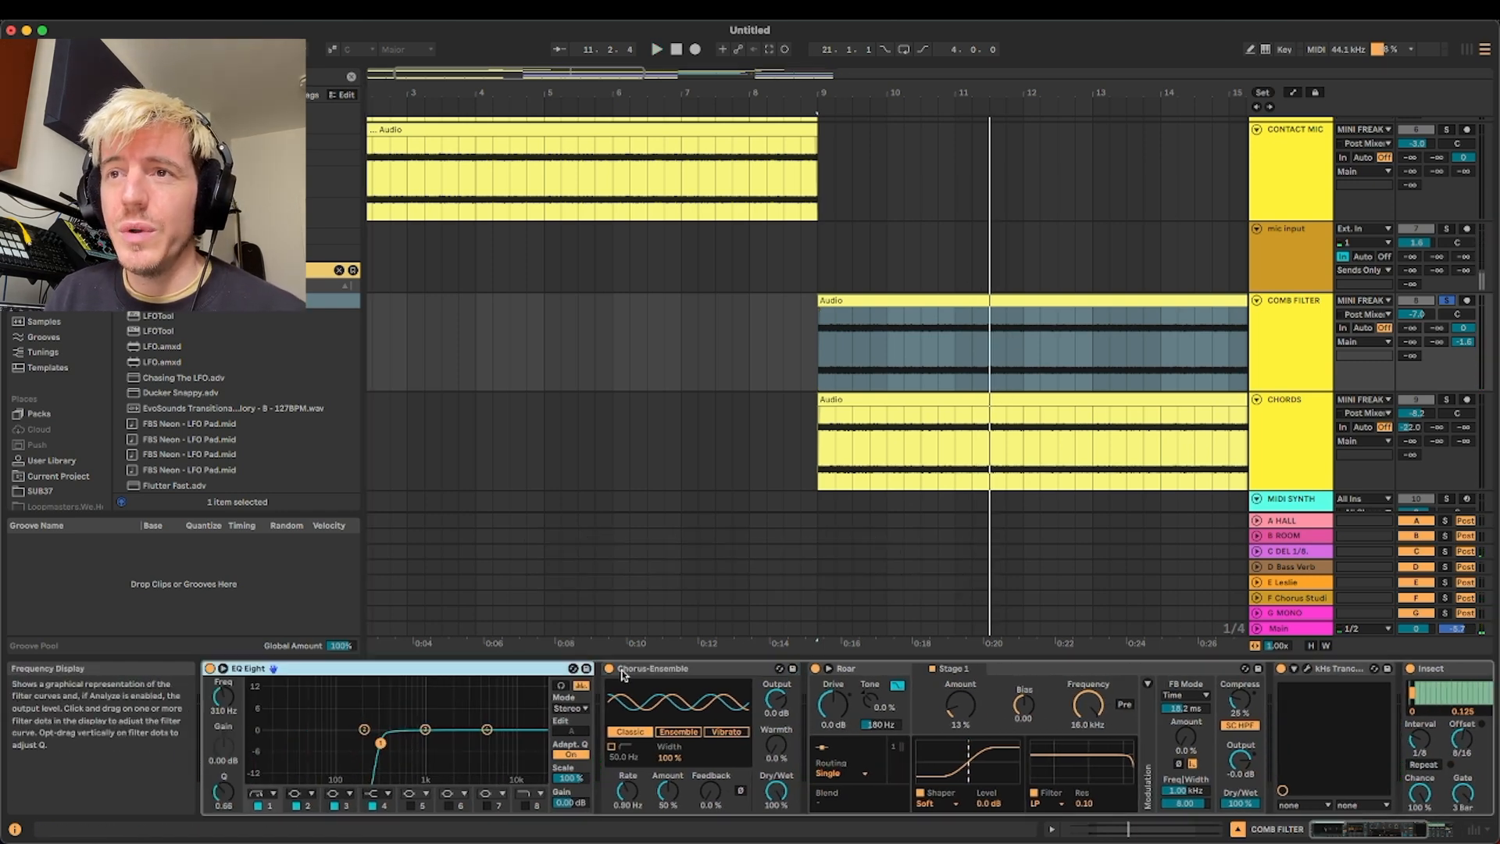
click(623, 672)
click(875, 669)
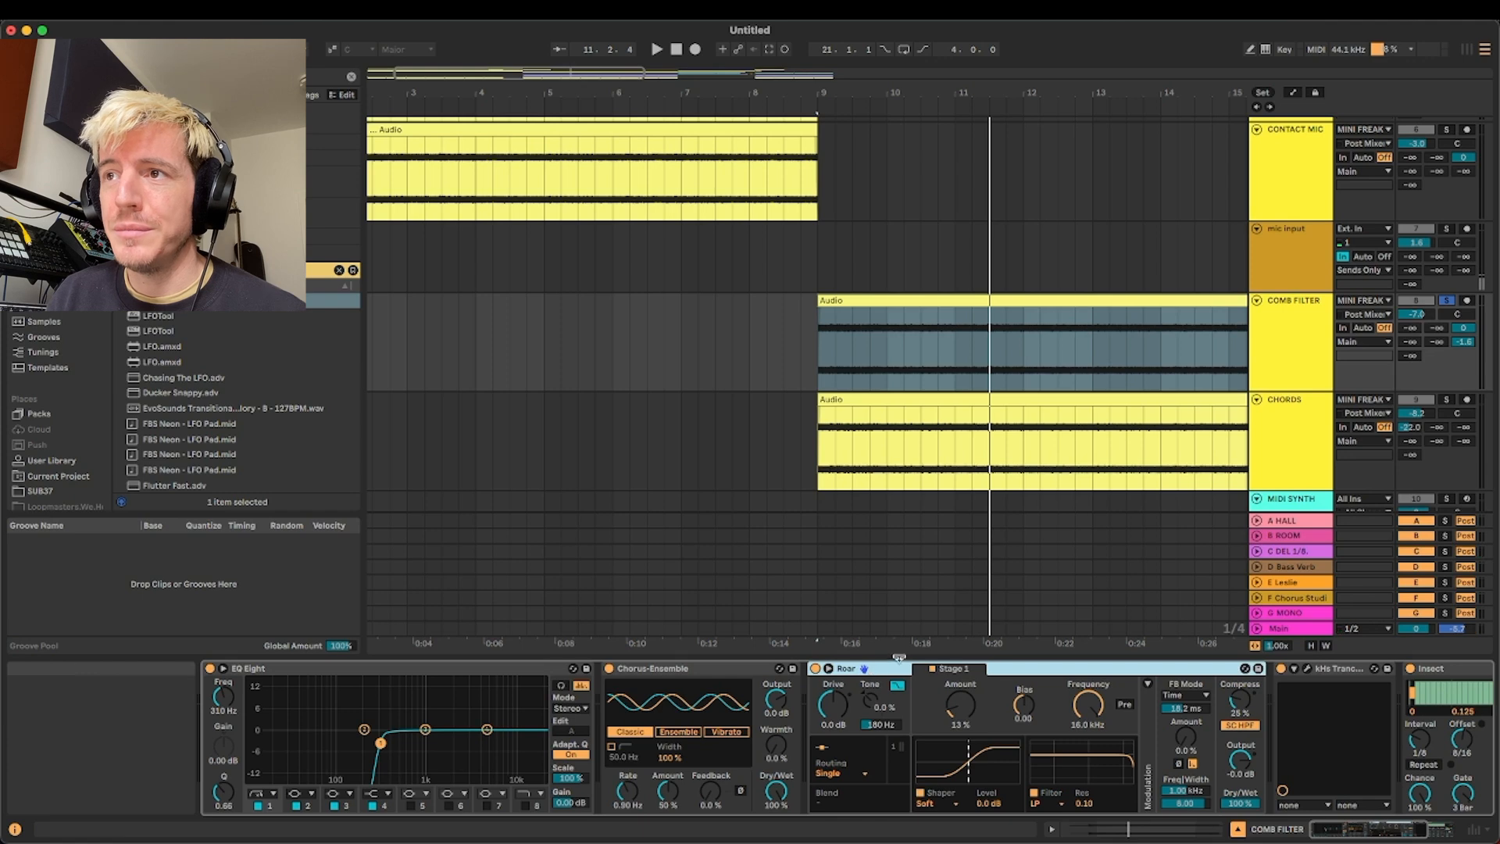
Open the kHs Trance Gate window on the COMB FILTER track and select the Insect device after it
scroll(1060, 688, right, 5)
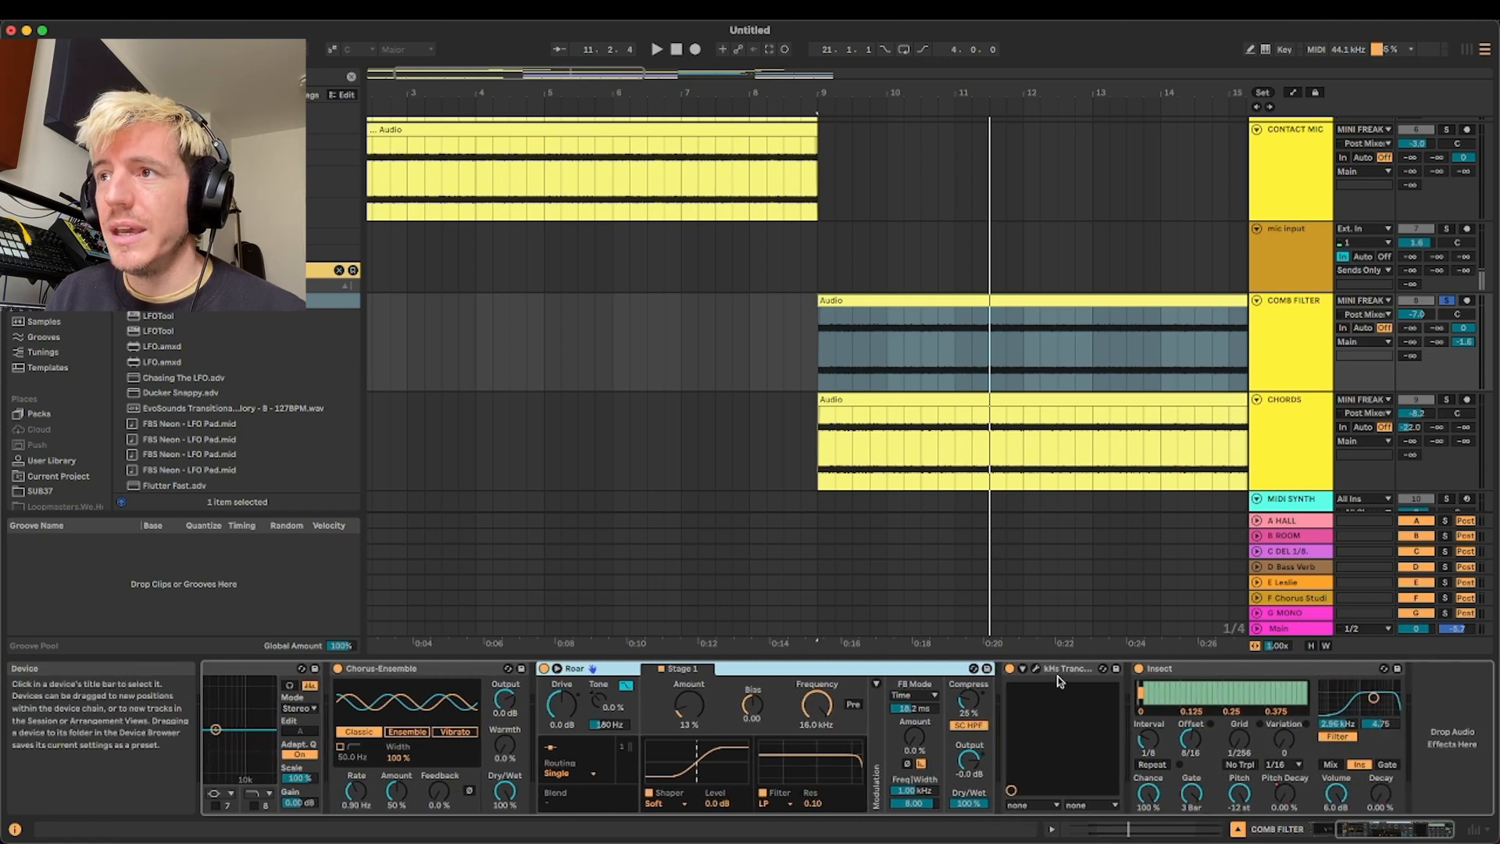
click(1036, 669)
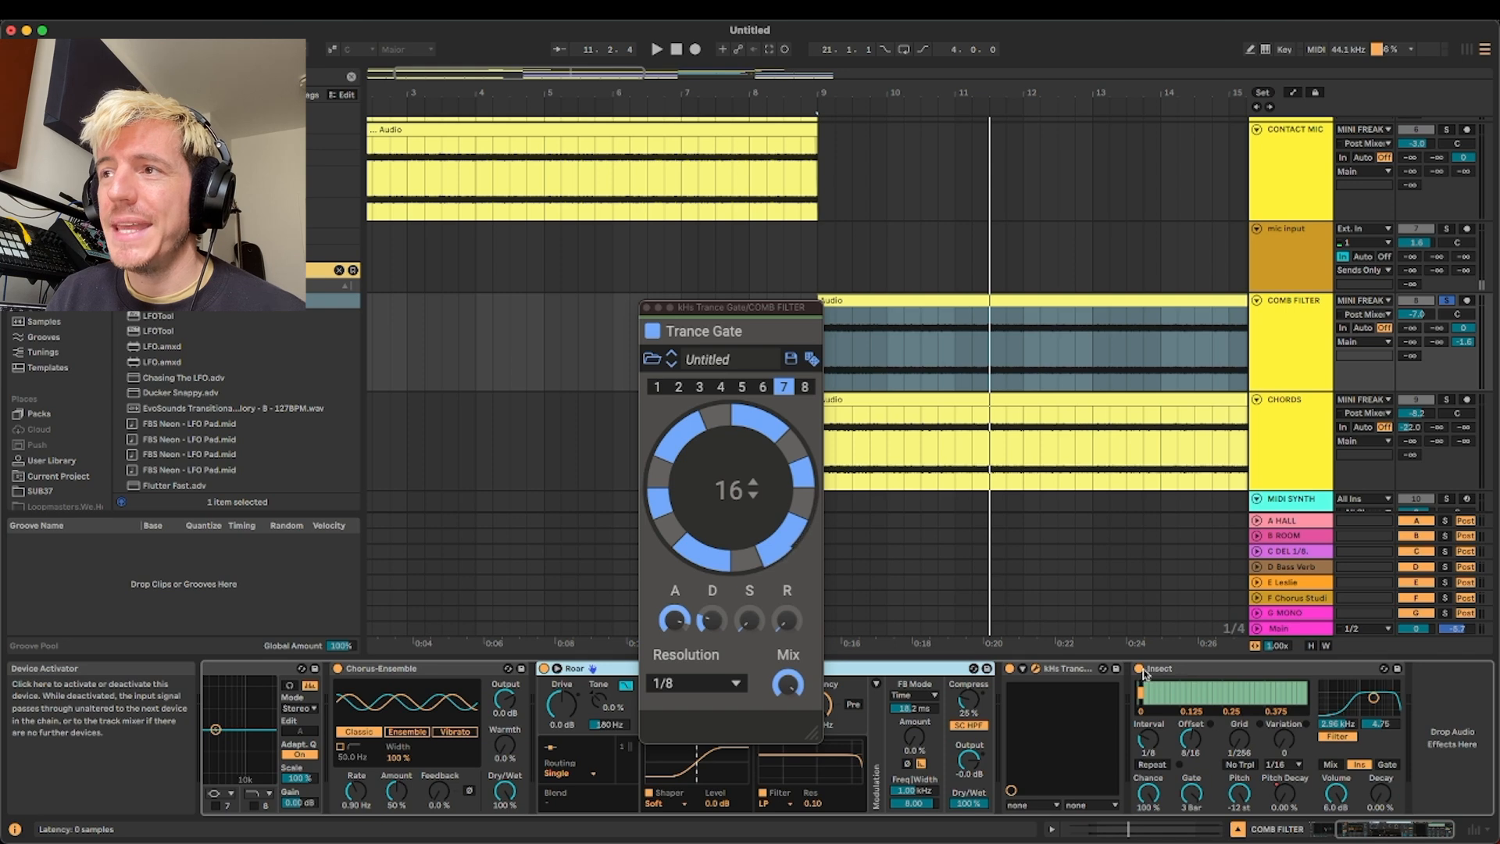
click(1229, 672)
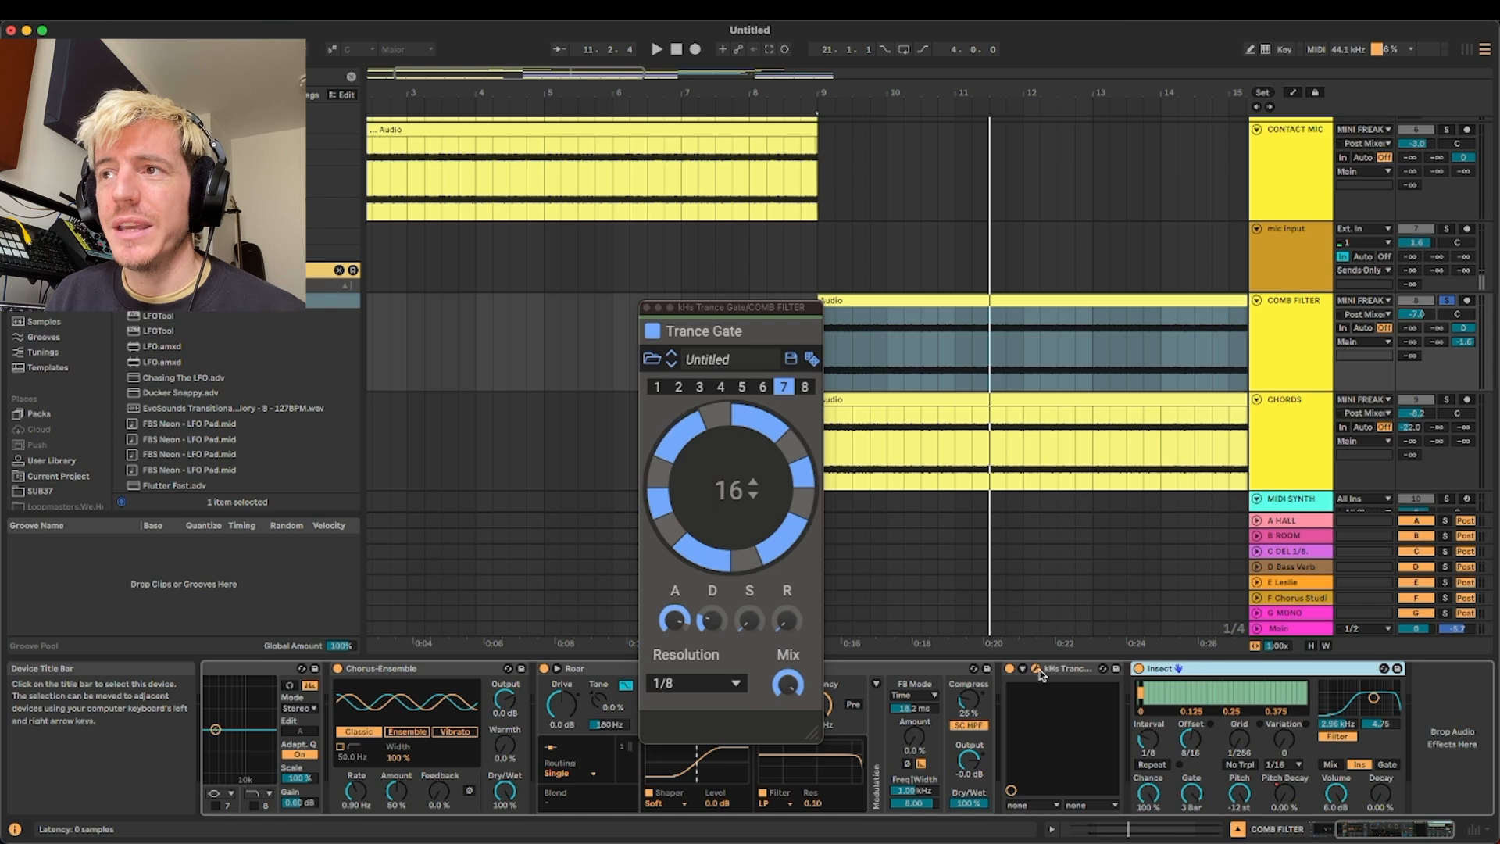
Bypass Insect, audition the COMB FILTER track without it, and reactivate the device
click(1138, 669)
key(space)
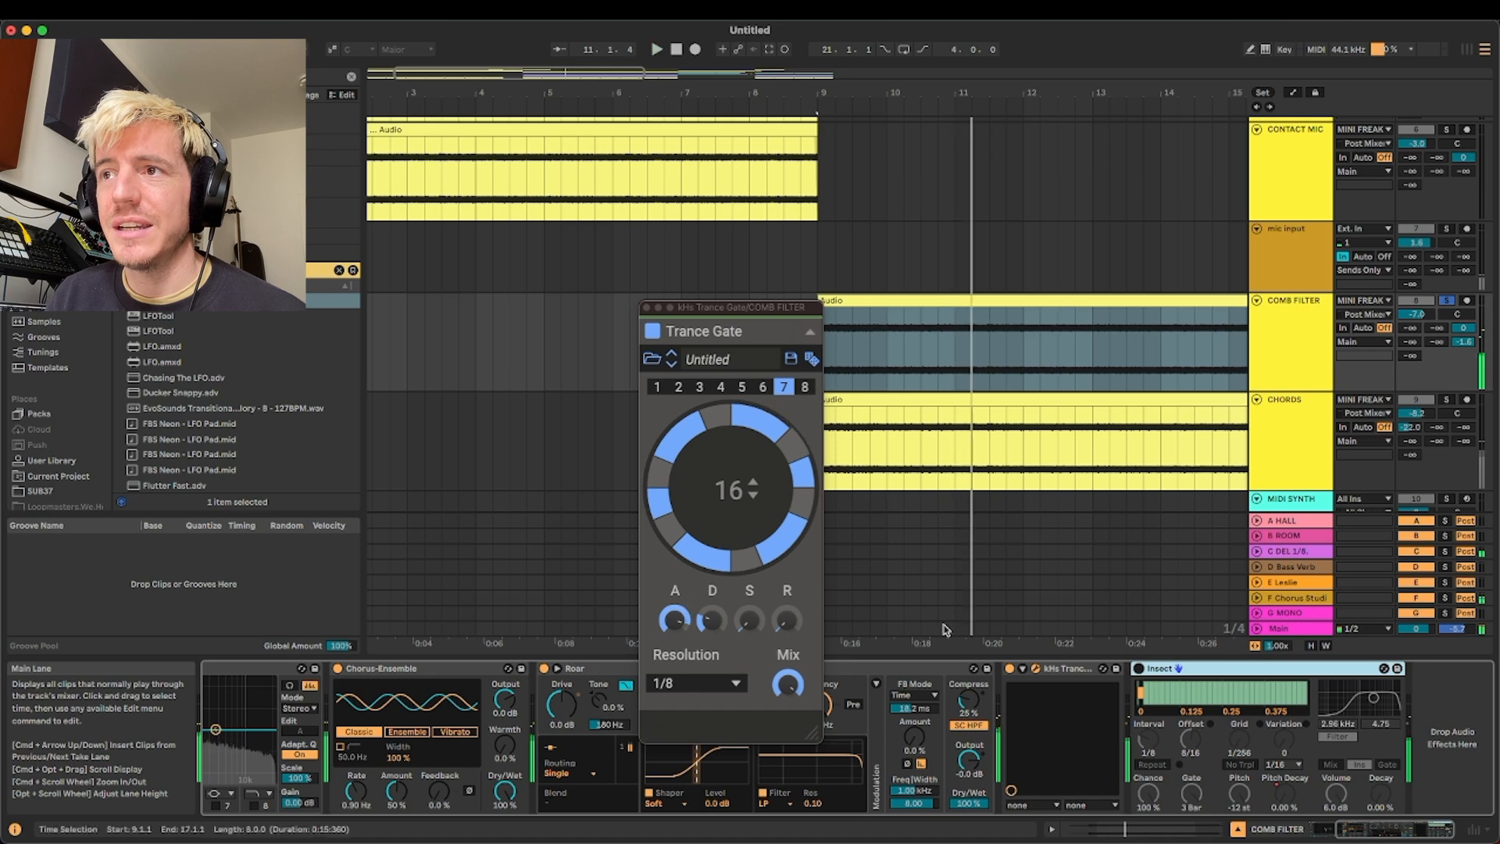
click(1138, 668)
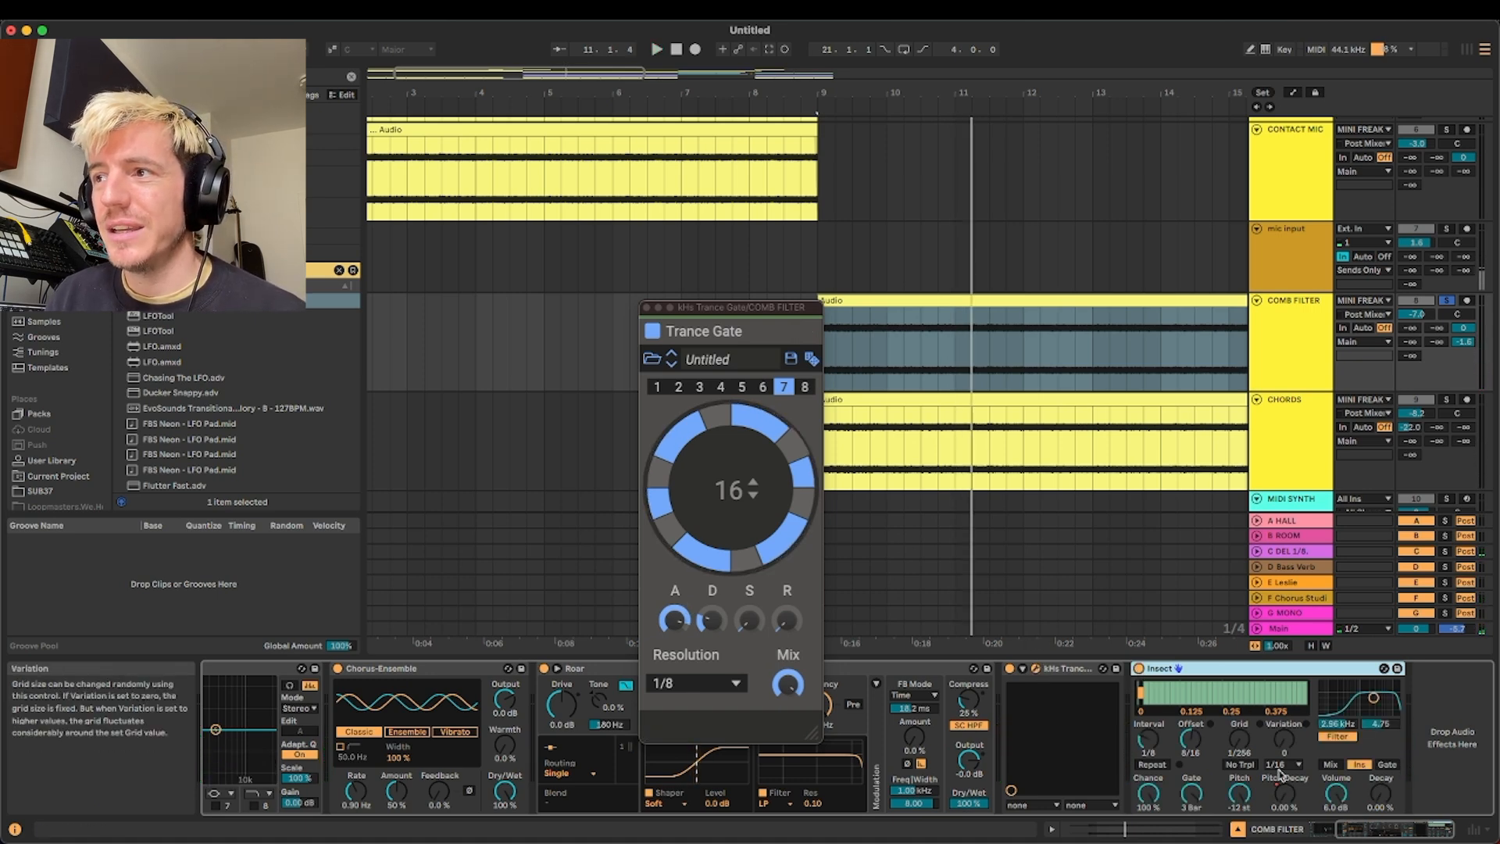
Move the Trance Gate window aside and play the COMB FILTER track from bar 14 to hear Insect's Pitch Decay movement
drag(770, 307, 635, 262)
scroll(764, 296, right, 10)
scroll(766, 299, down, 2)
scroll(746, 297, left, 5)
scroll(794, 288, down, 3)
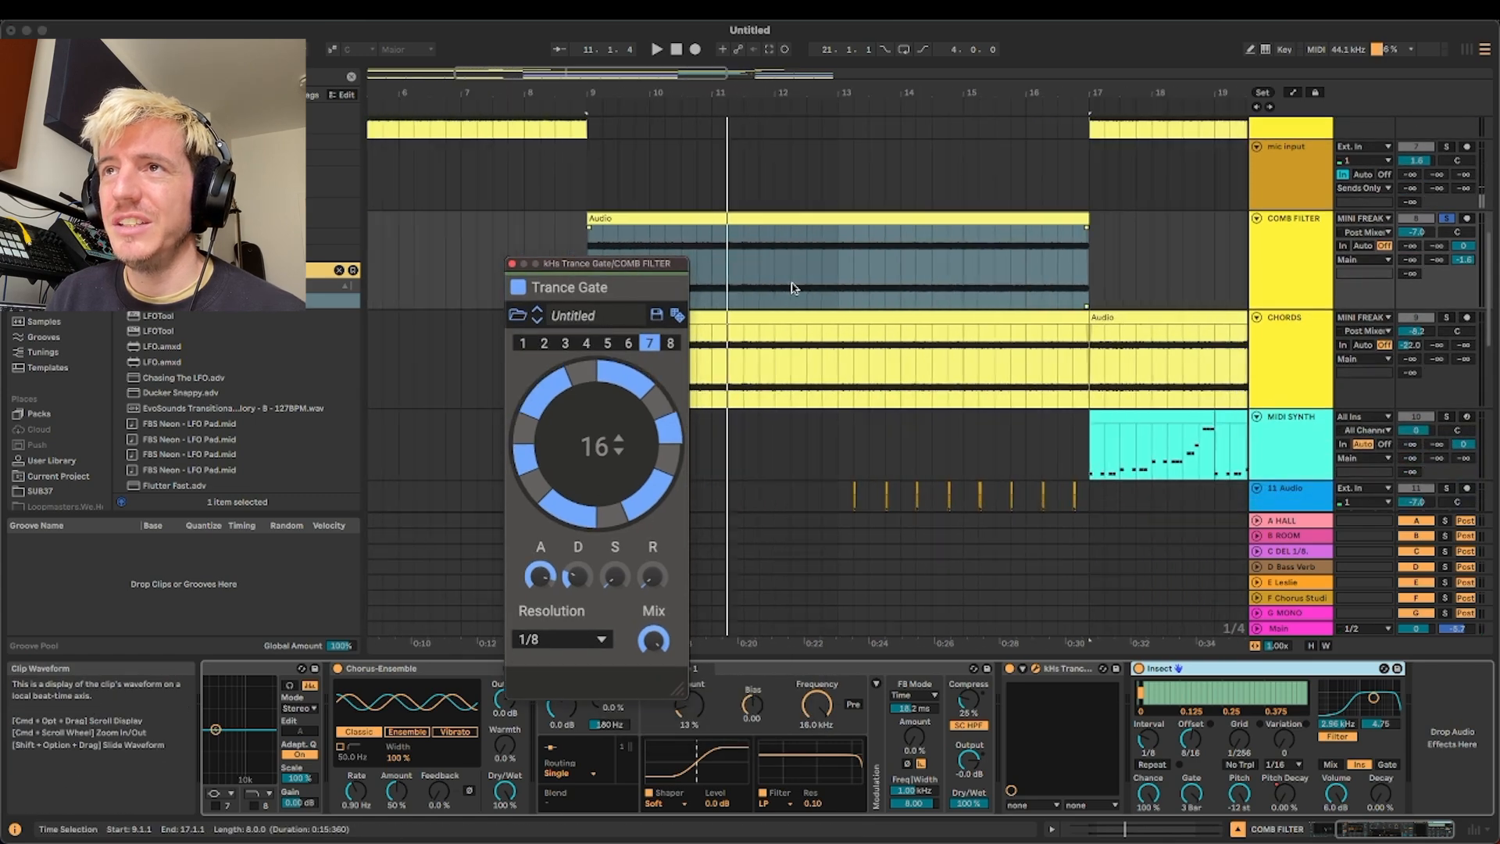
key(space)
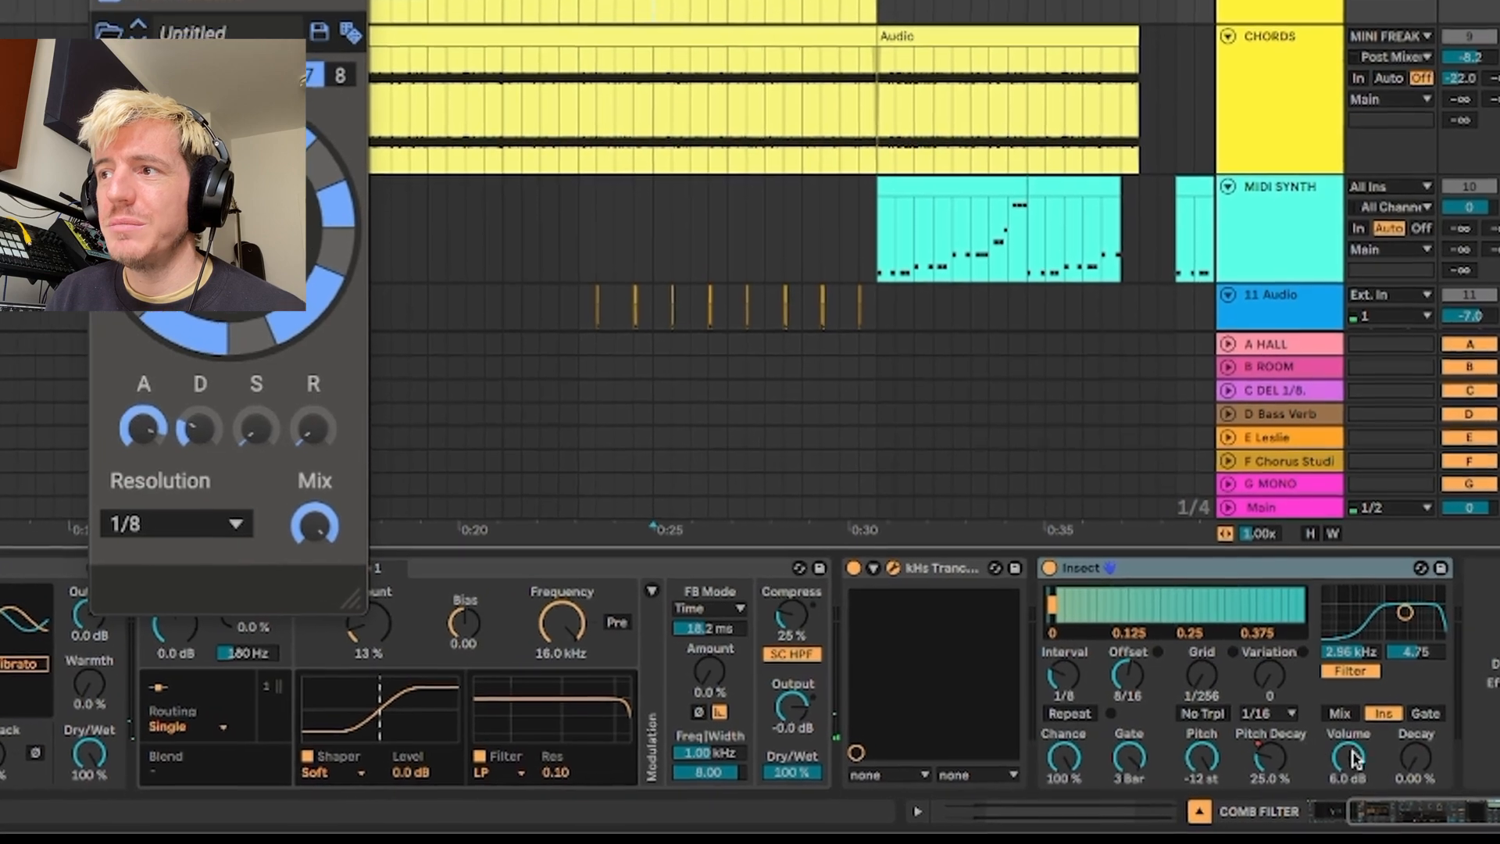
key(space)
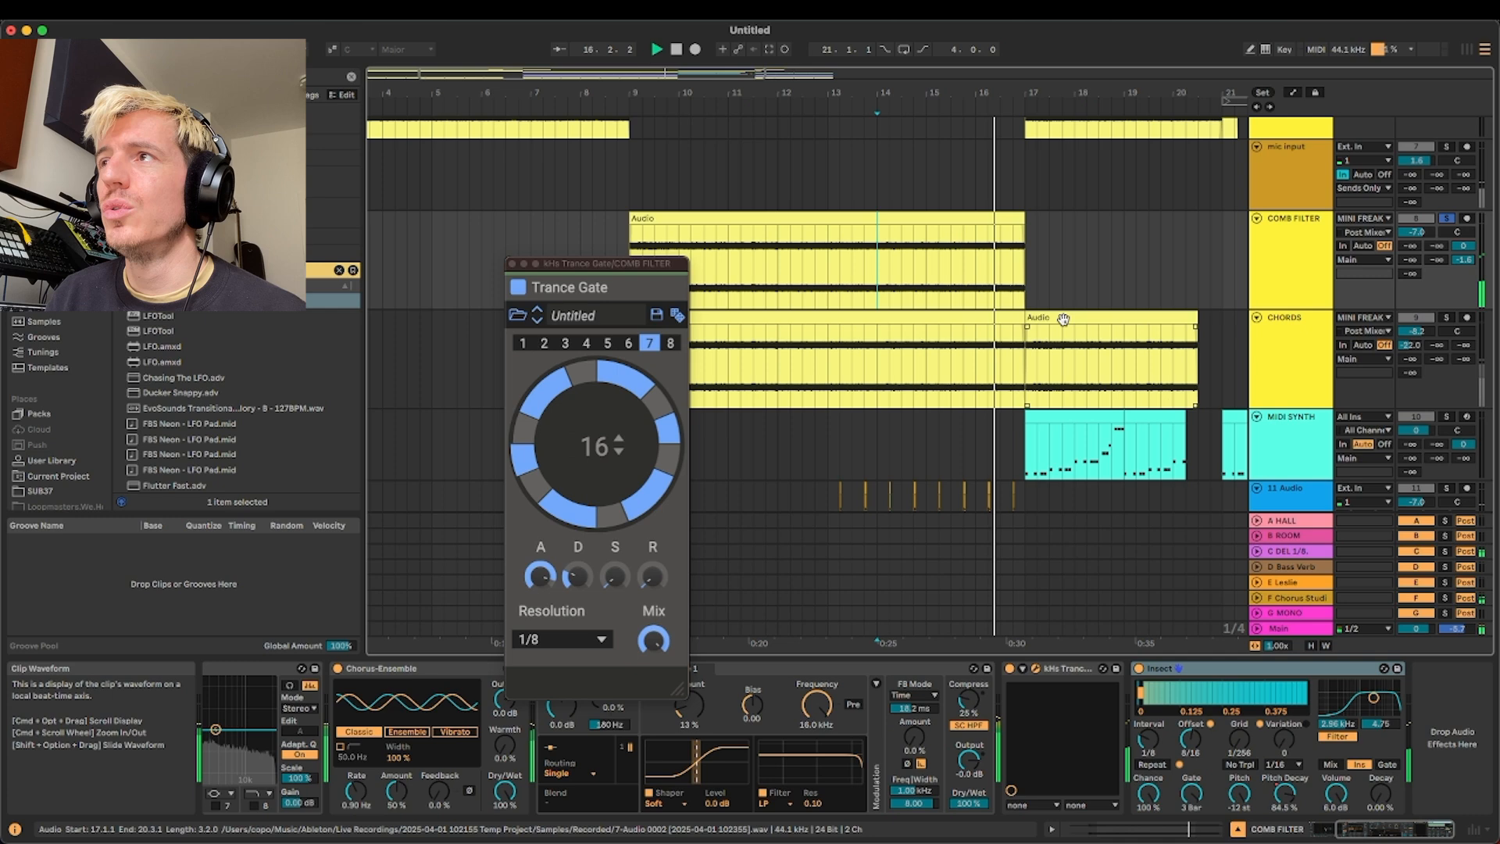
scroll(1063, 319, right, 3)
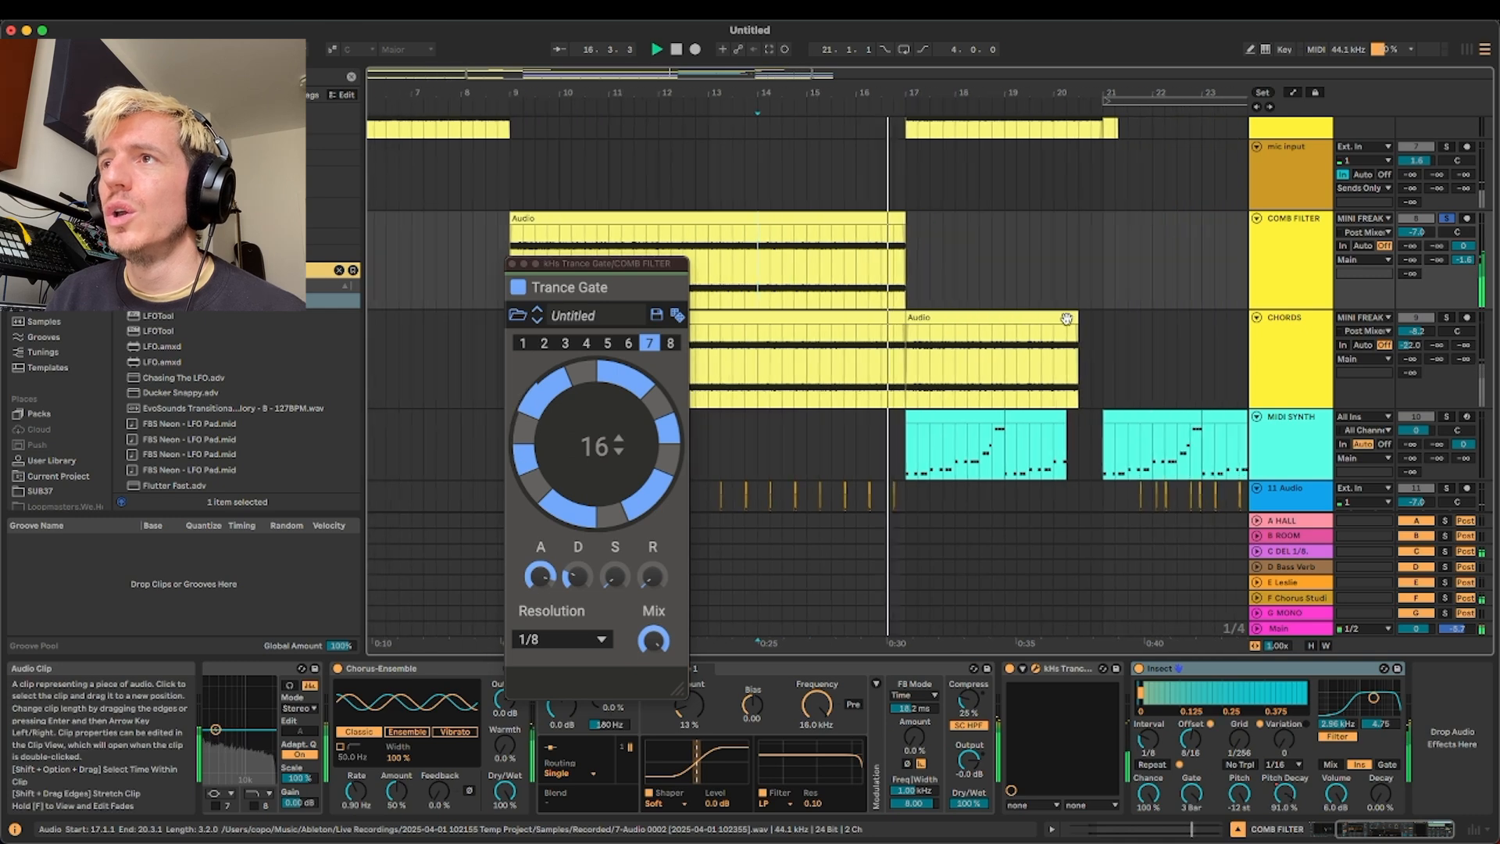
scroll(1063, 322, down, 3)
key(space)
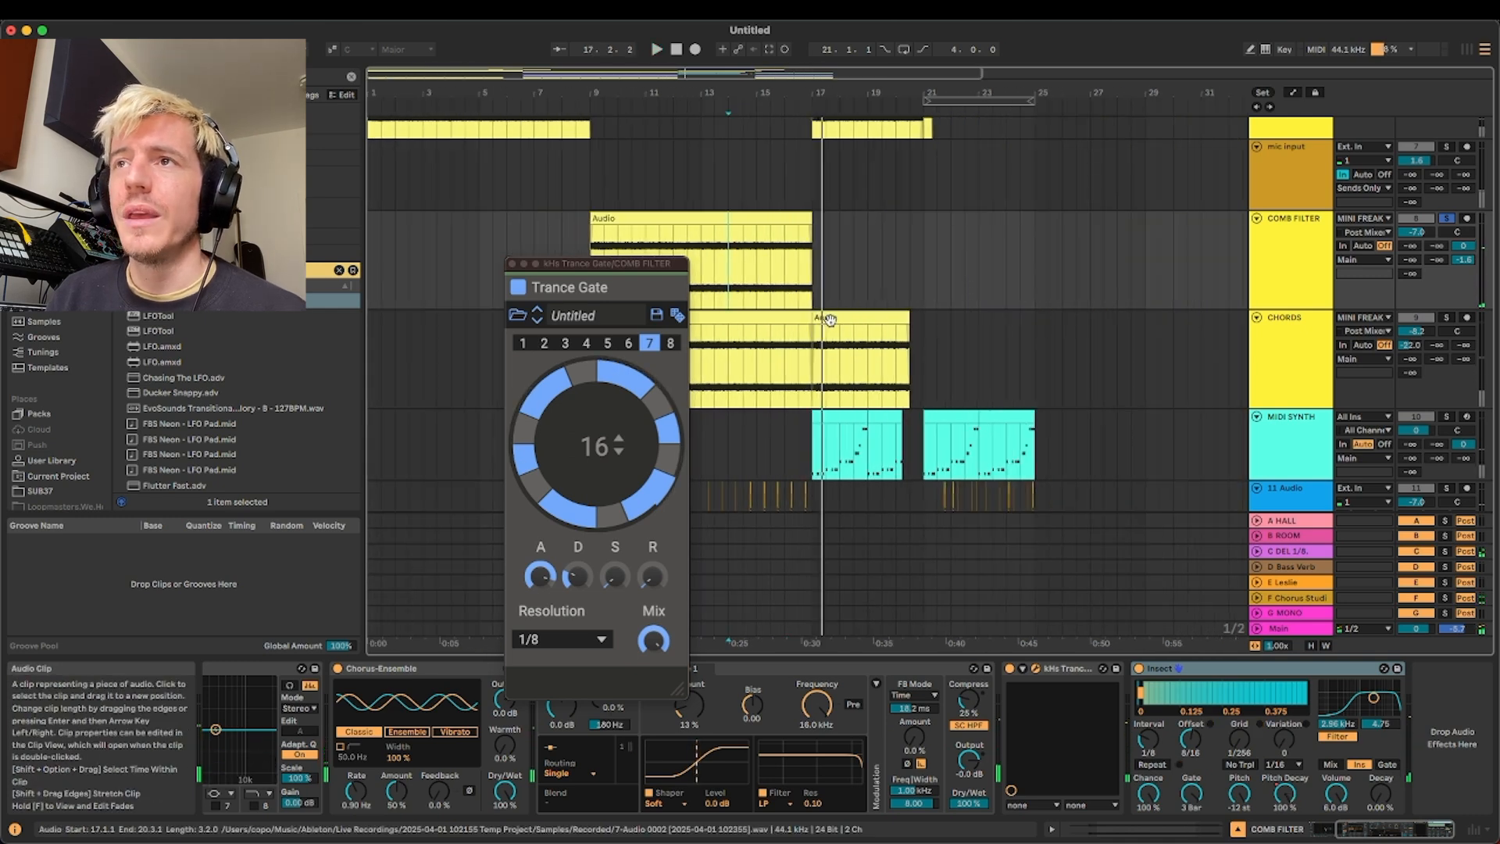
Select the CHORDS track to display its EQ Eight device
scroll(830, 320, up, 4)
scroll(828, 319, left, 6)
scroll(922, 321, right, 2)
scroll(922, 322, down, 2)
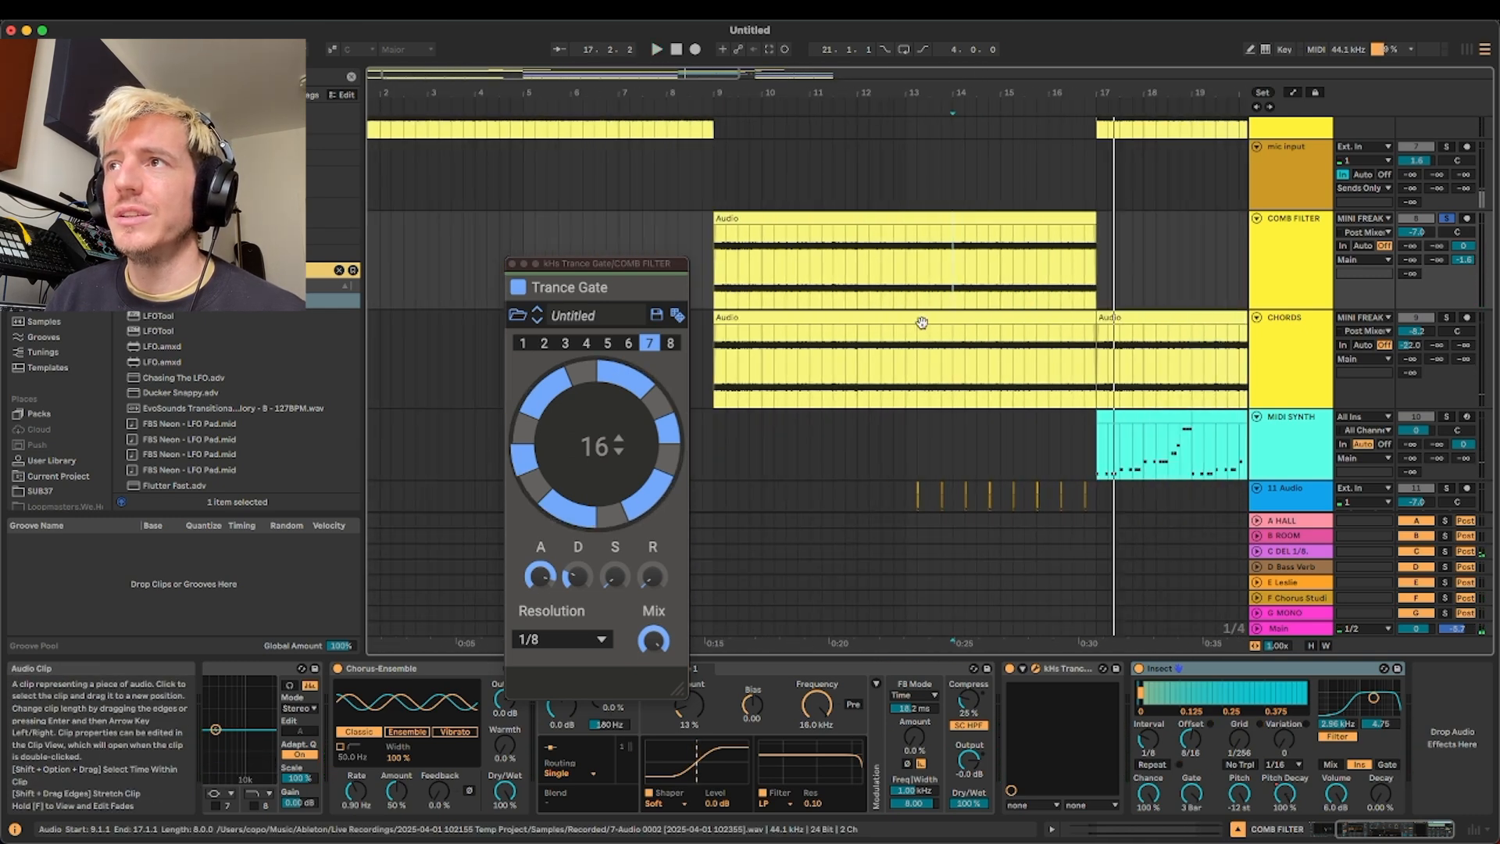
click(1276, 334)
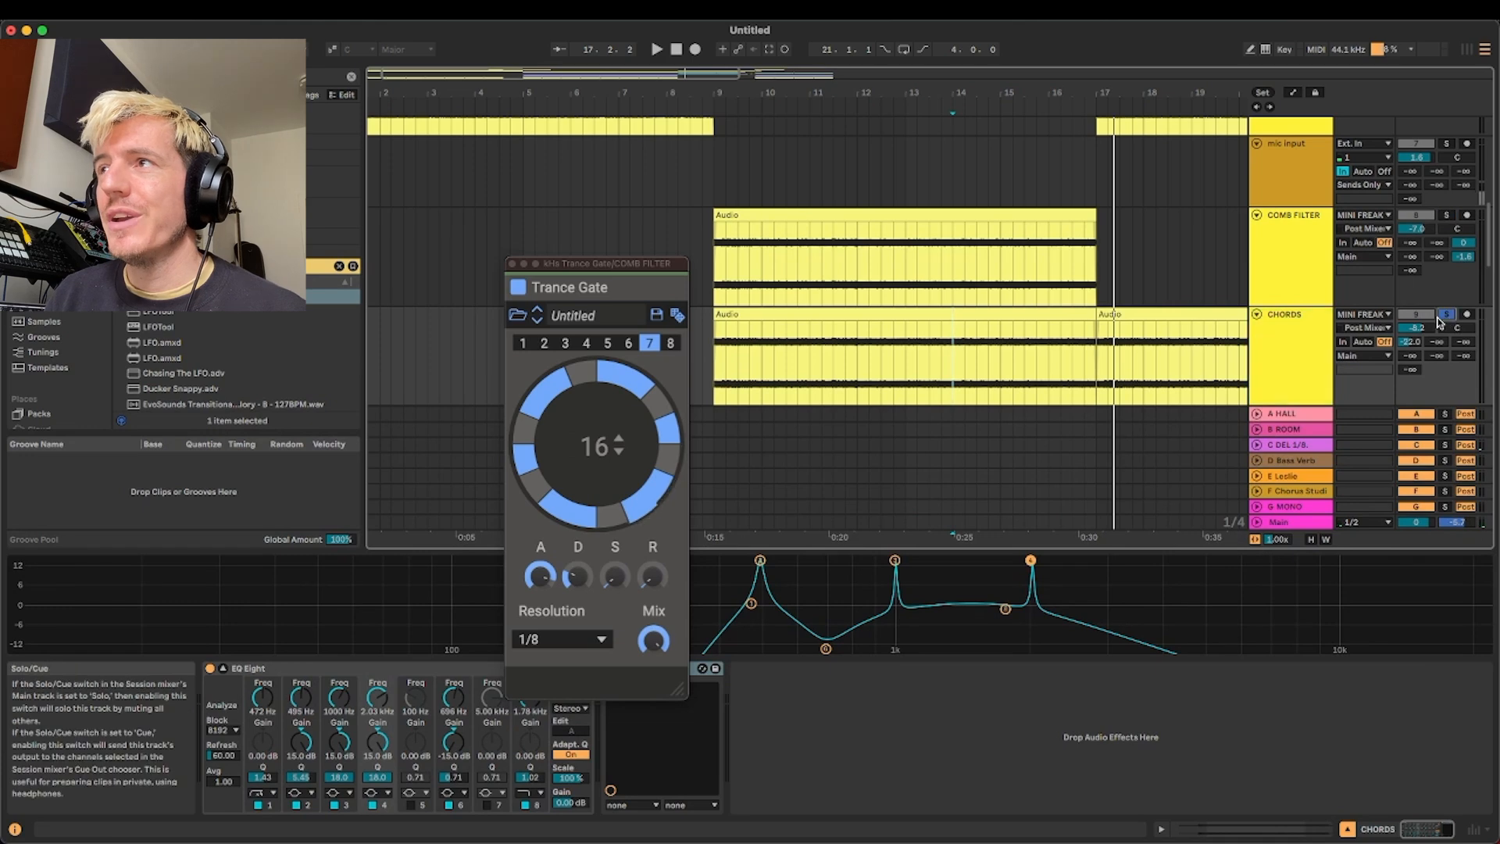
Play the soloed CHORDS track from its first clip at bar 9 and move the Trance Gate window aside
click(981, 313)
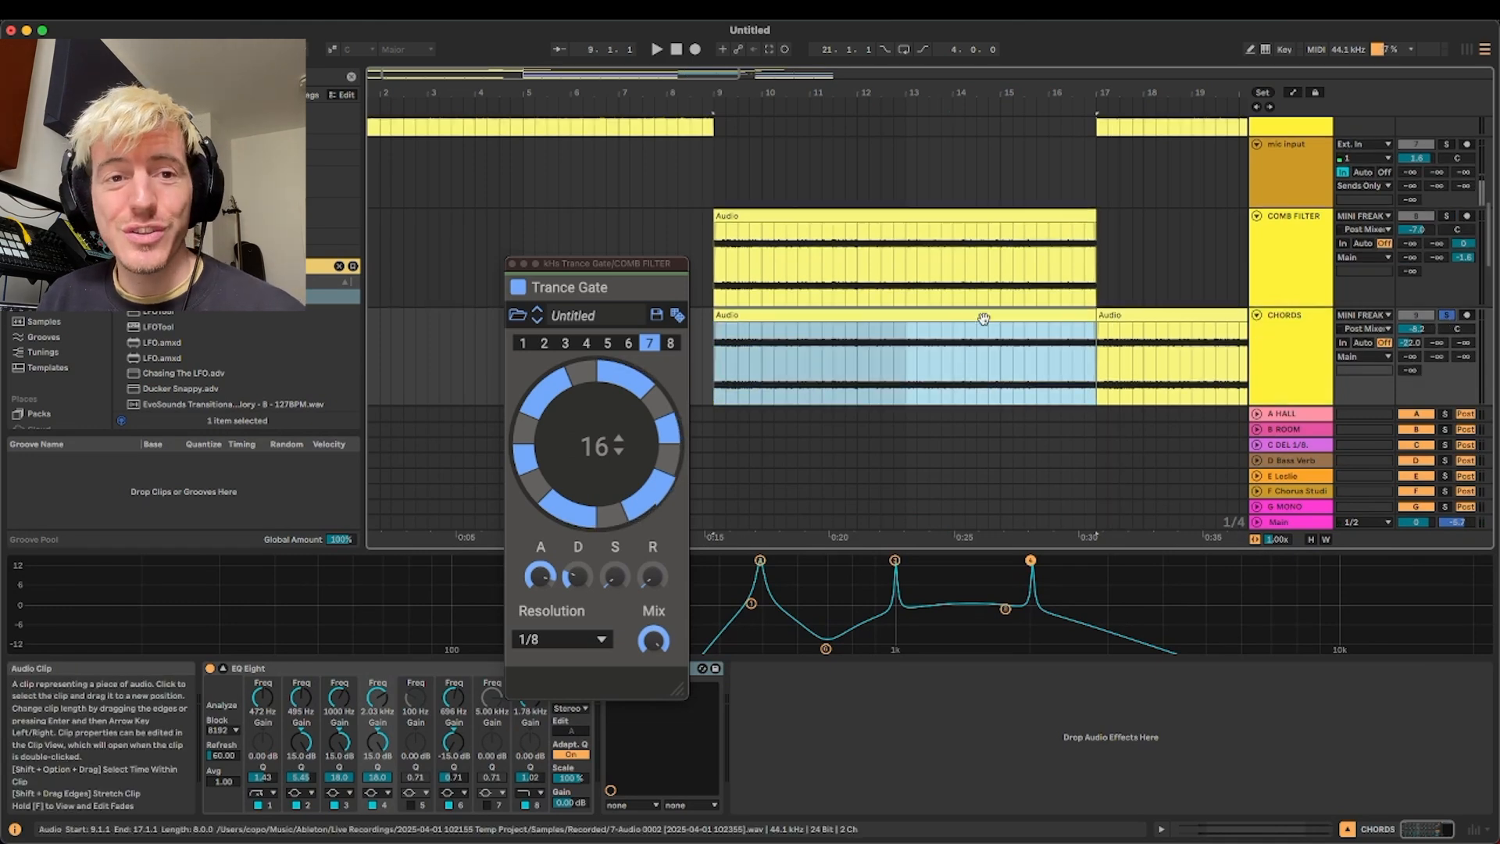
scroll(1250, 313, down, 2)
key(space)
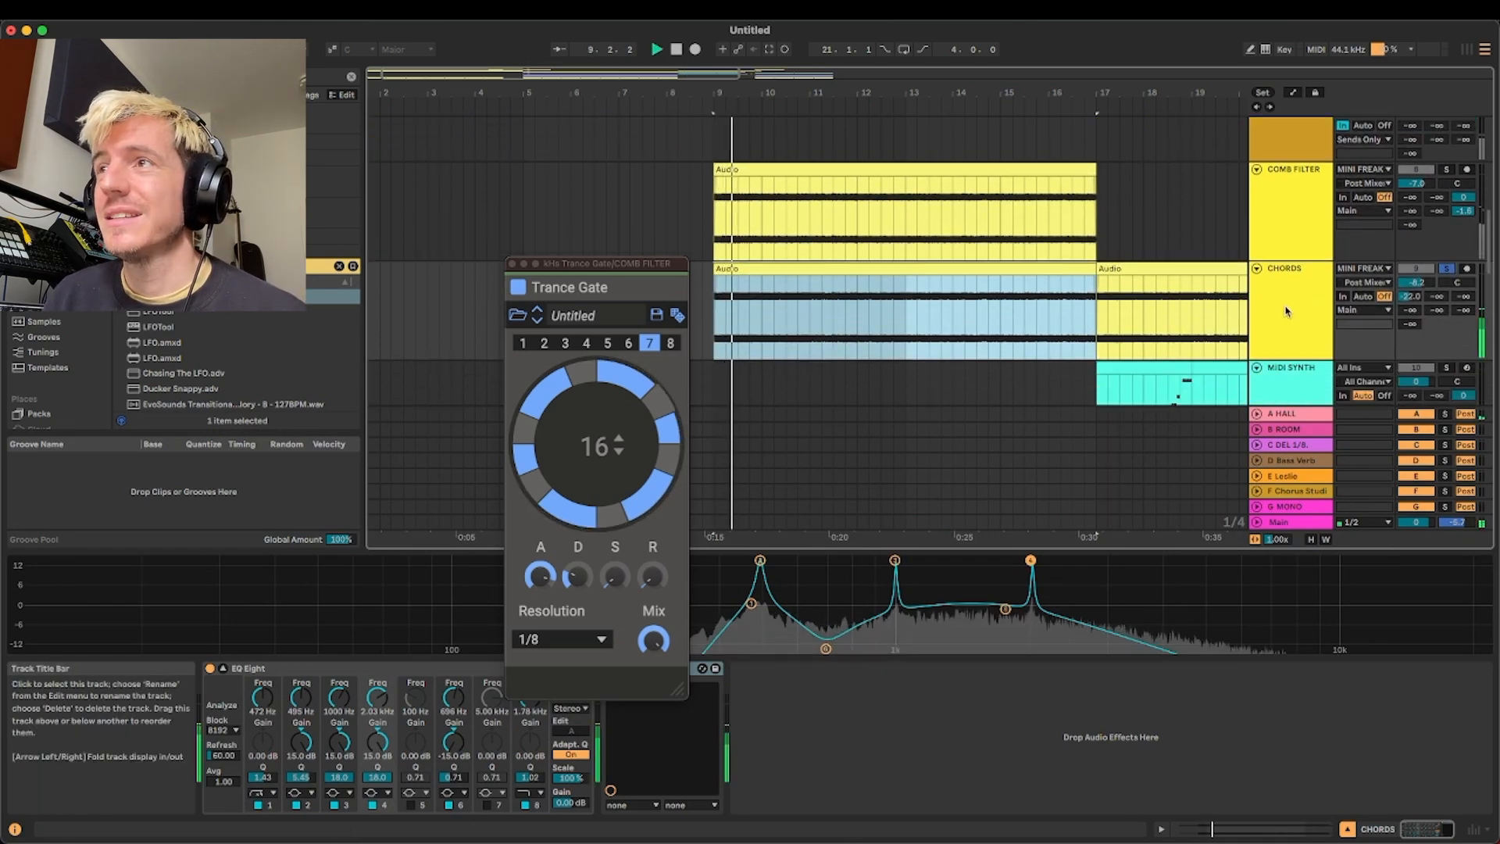
click(1286, 311)
drag(633, 263, 499, 150)
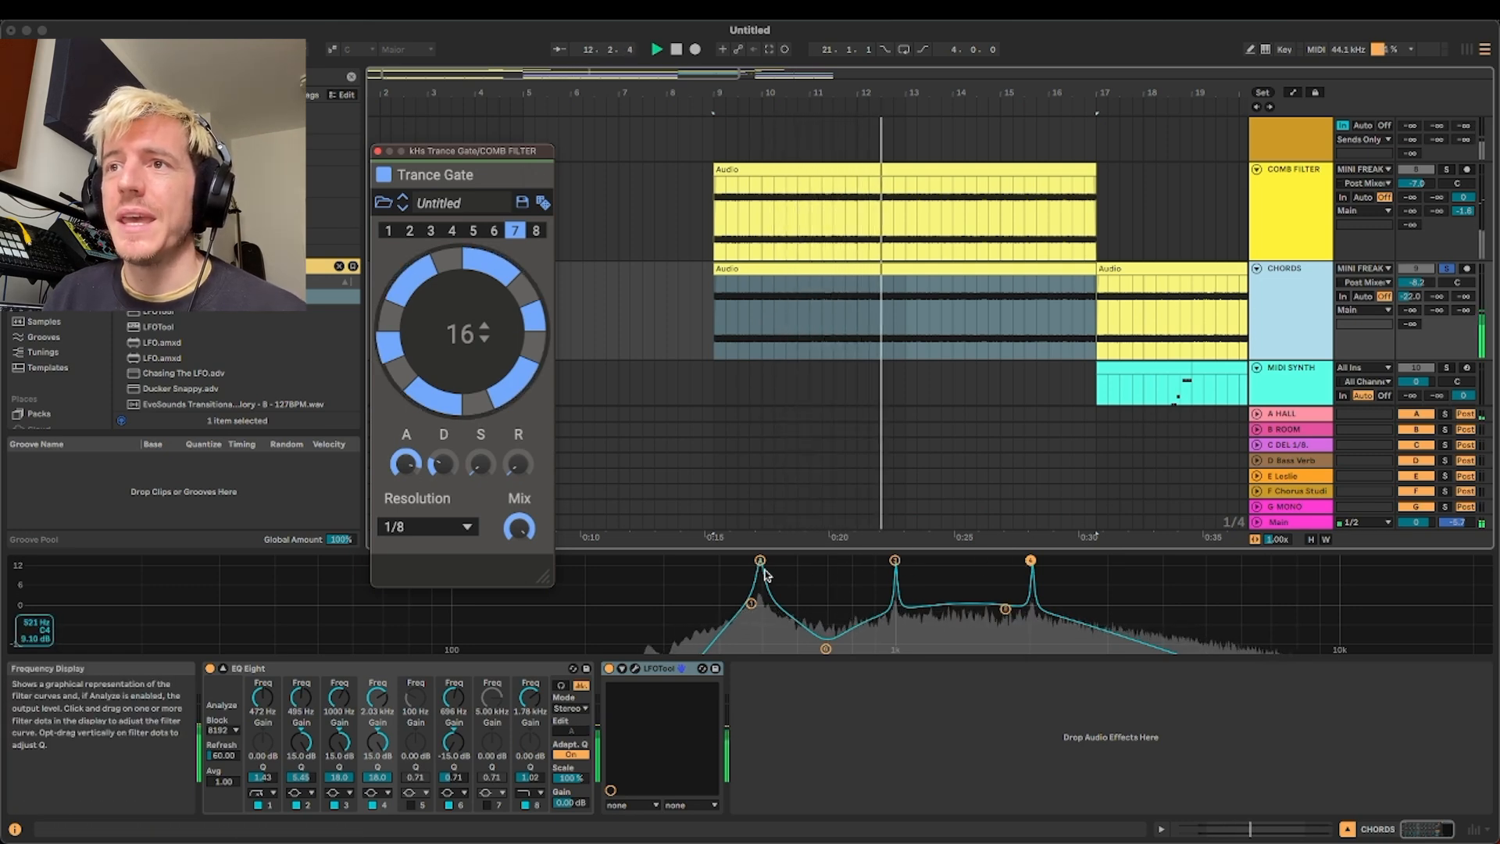
Examine the bands of the CHORDS track's EQ Eight and play the full mix with CHORDS muted and reactivated
click(1006, 610)
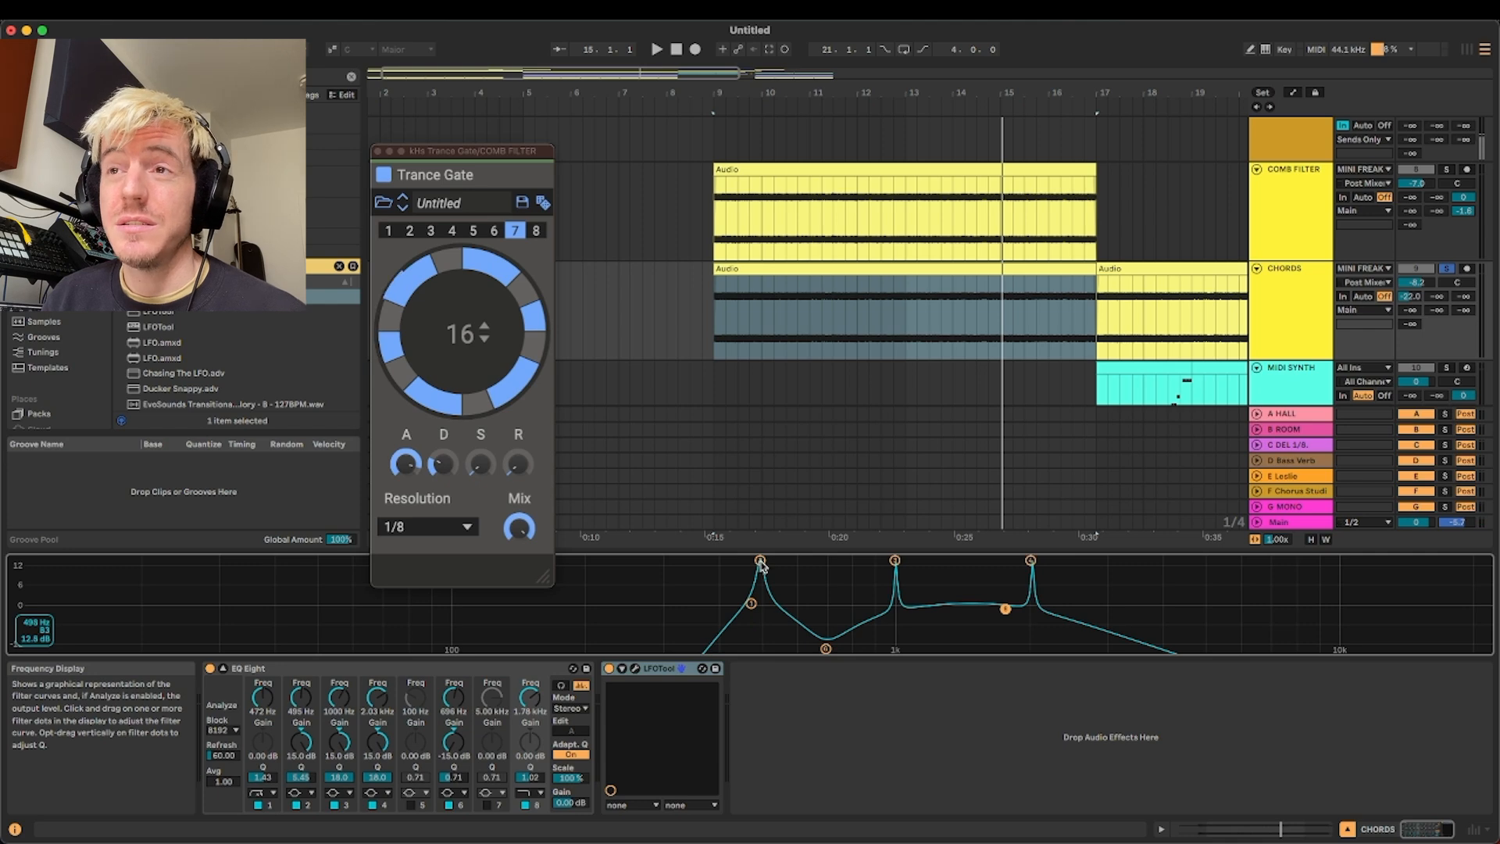
key(space)
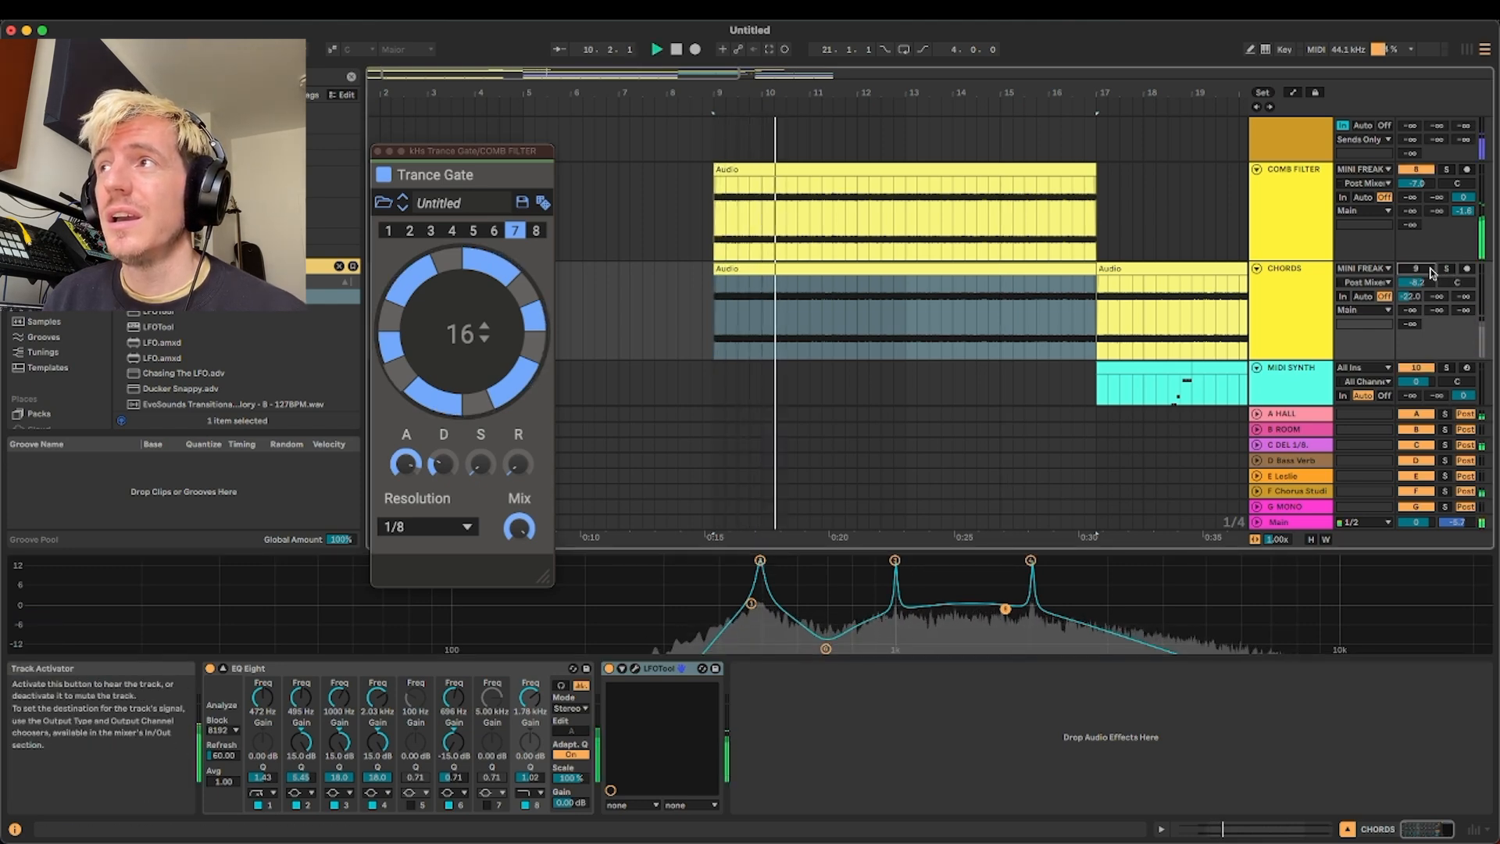
key(space)
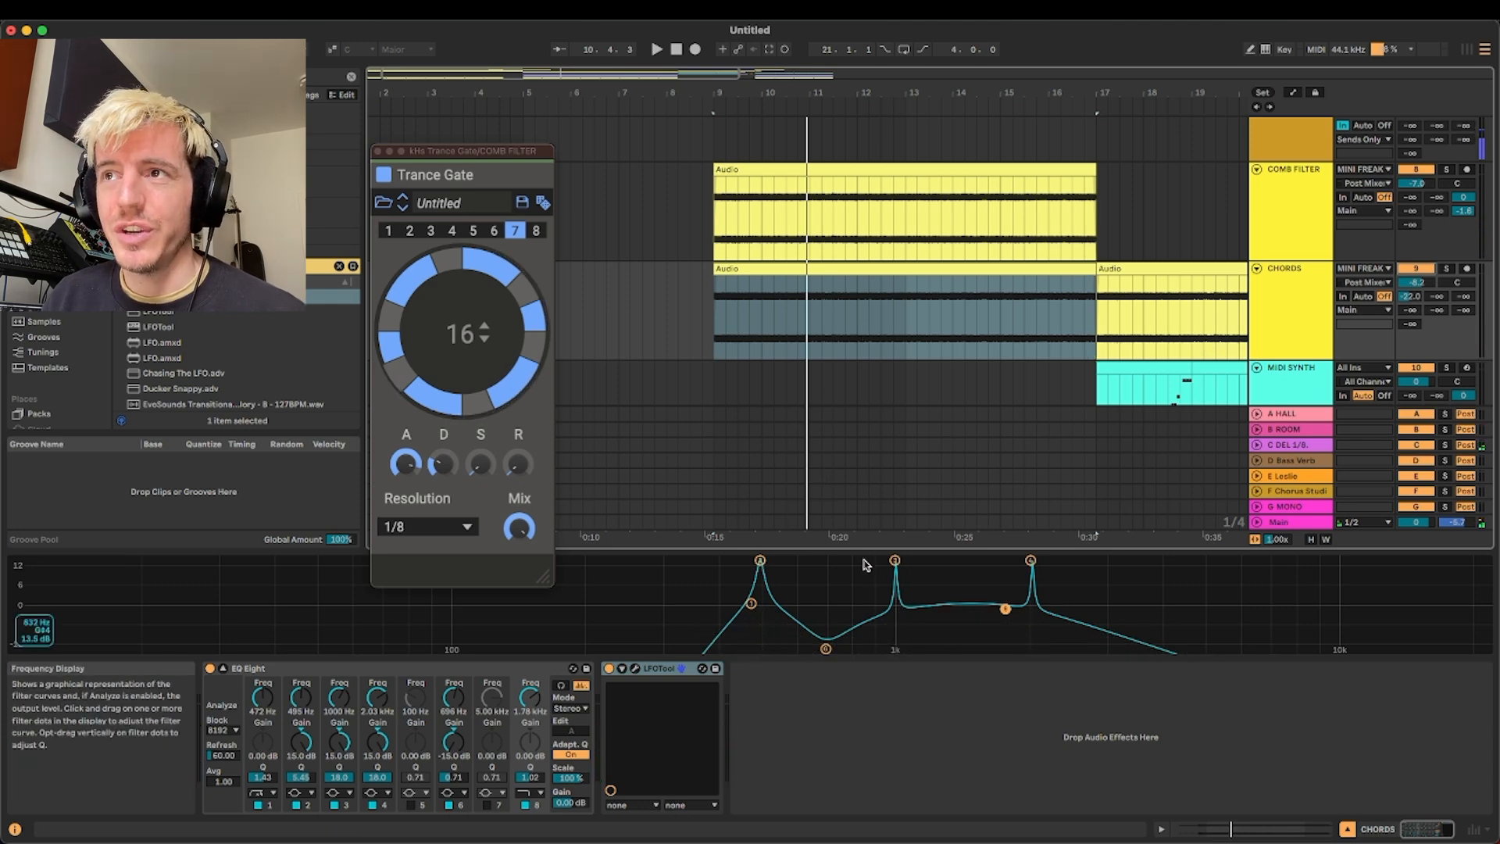
Solo CHORDS again to audition it with its LFOTool device selected, and close the Trance Gate window
click(1447, 268)
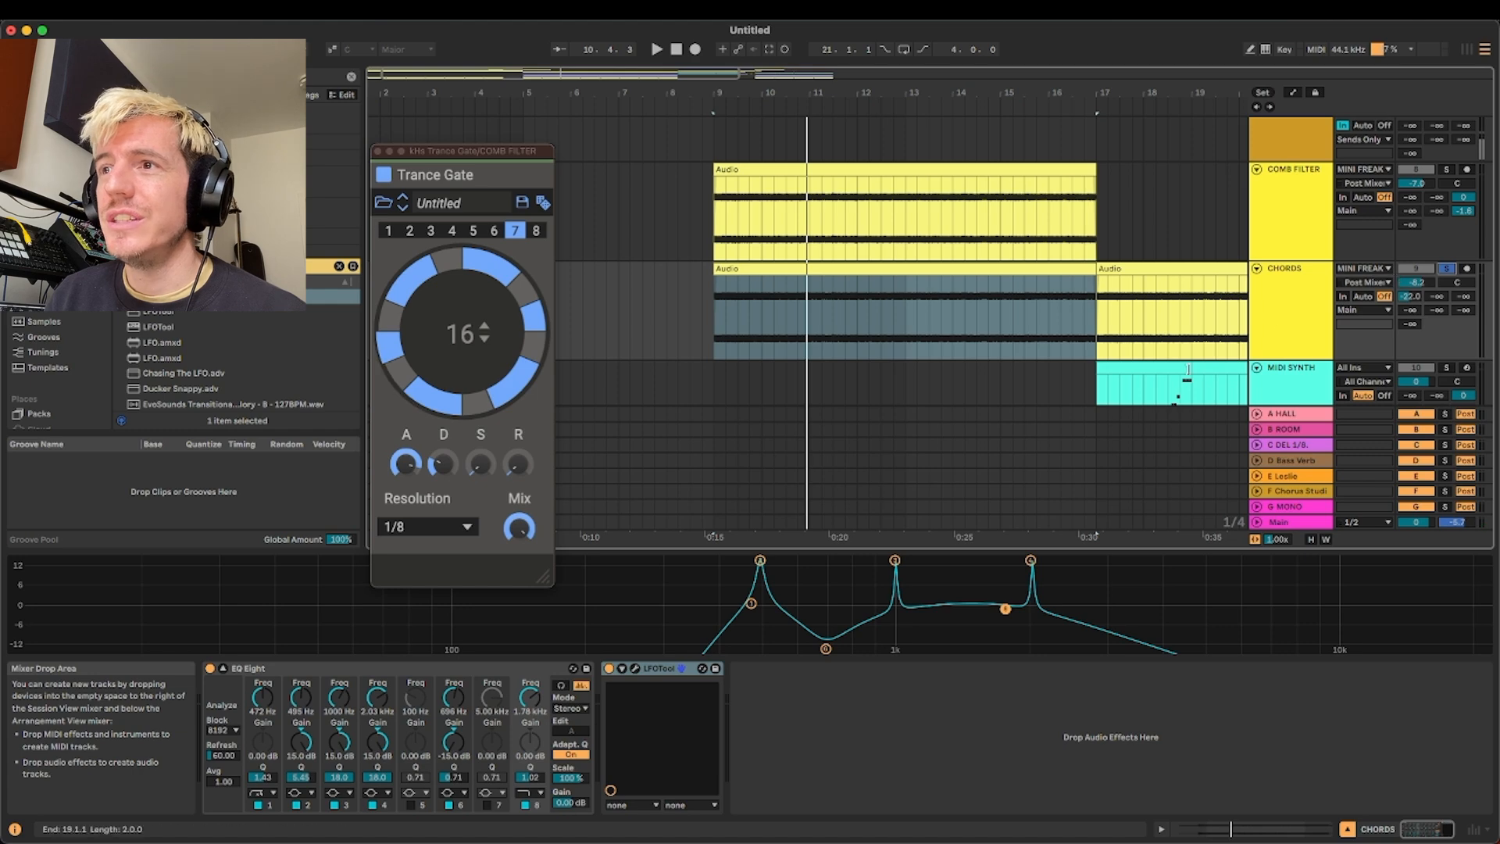
click(658, 669)
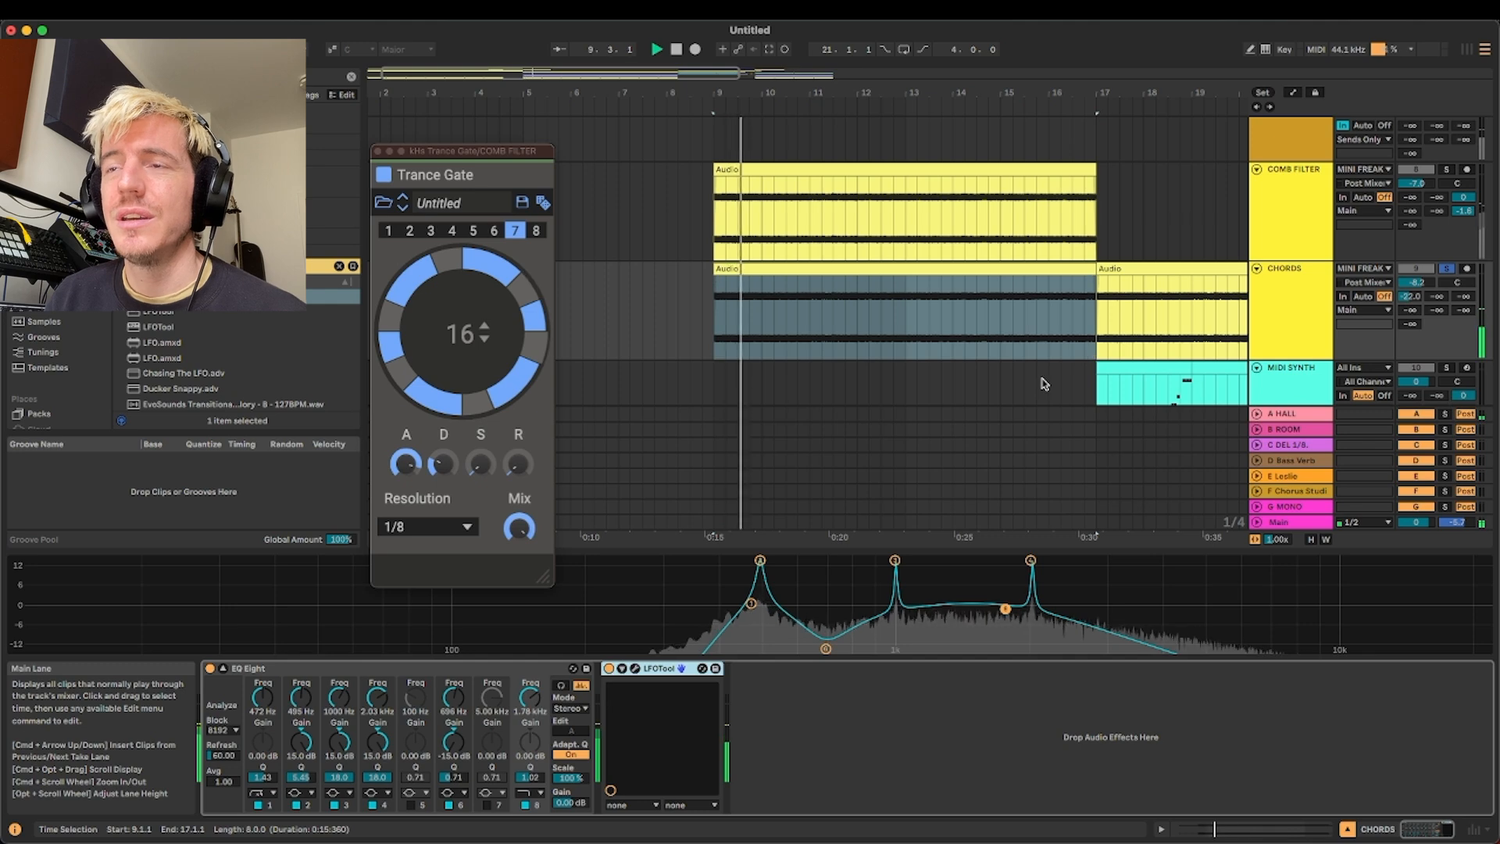
key(space)
click(378, 150)
Select the CH clip to display its devices and play the arrangement with every track active
scroll(1110, 200, down, 3)
scroll(1014, 208, down, 8)
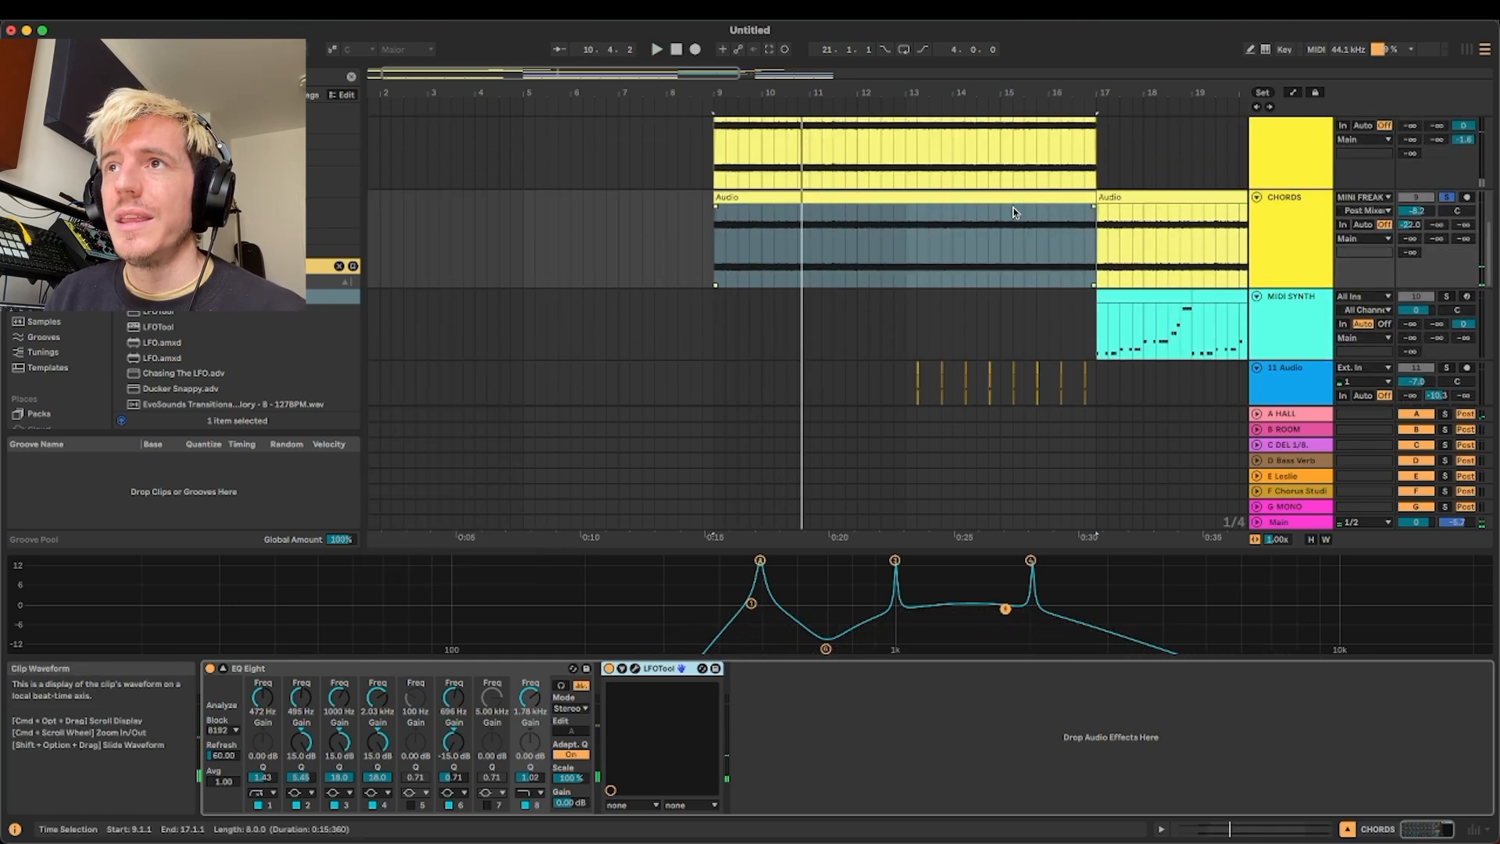
scroll(1014, 211, up, 2)
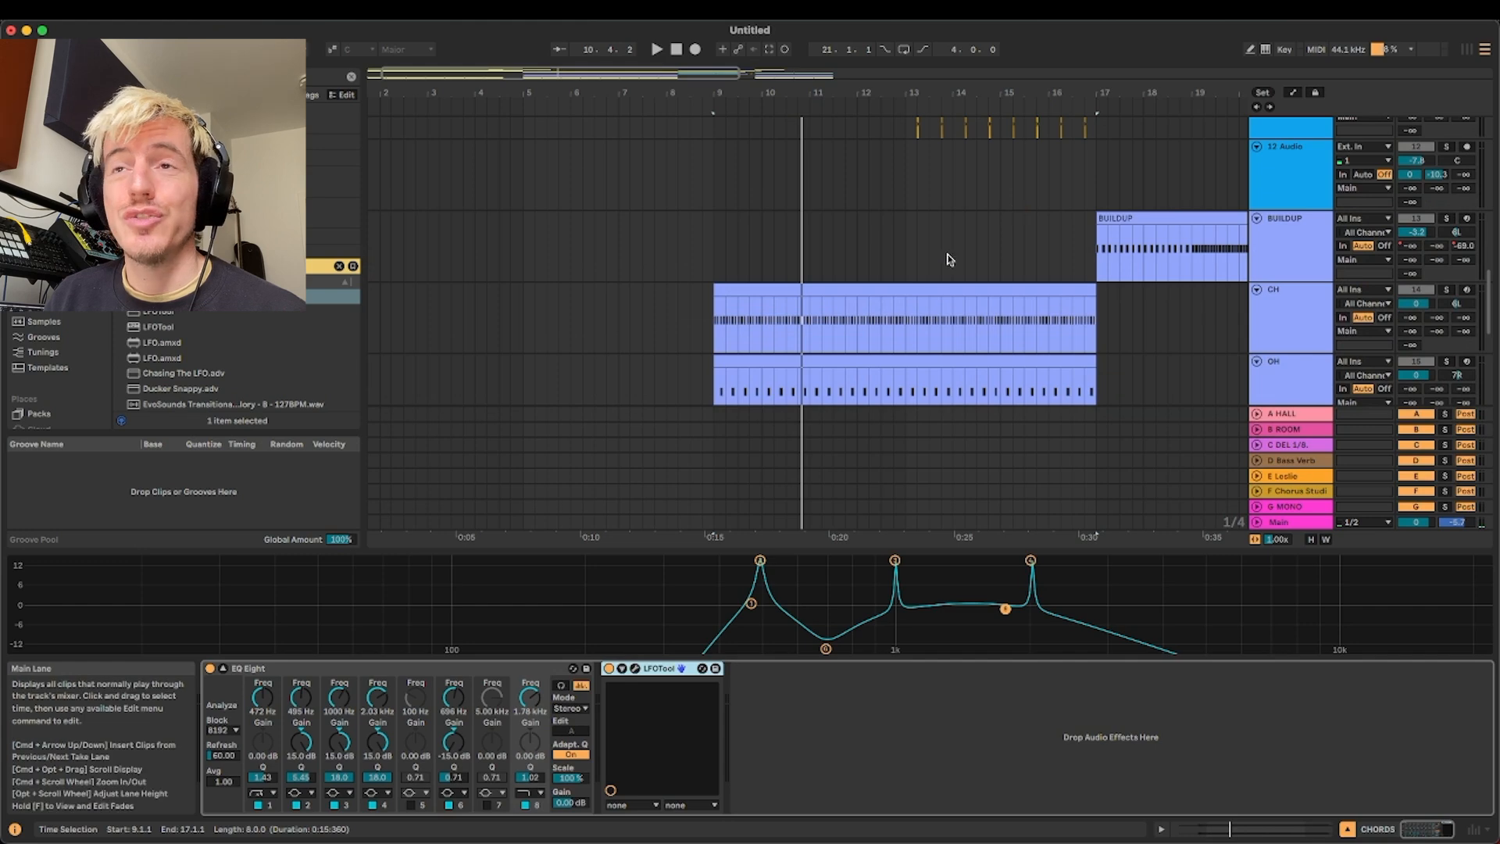
click(829, 293)
scroll(829, 293, up, 6)
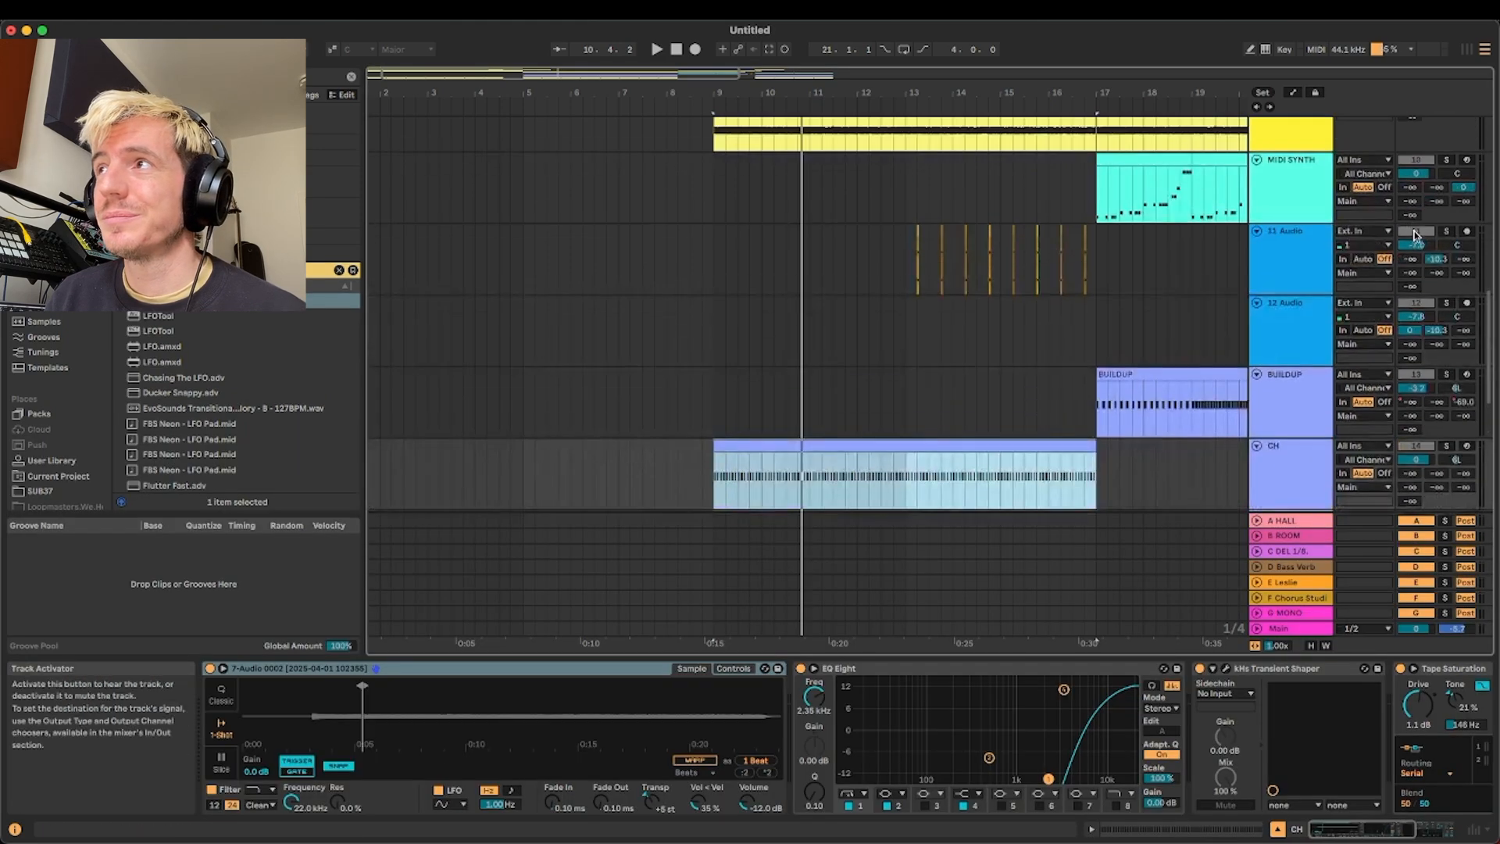
key(space)
scroll(927, 330, down, 5)
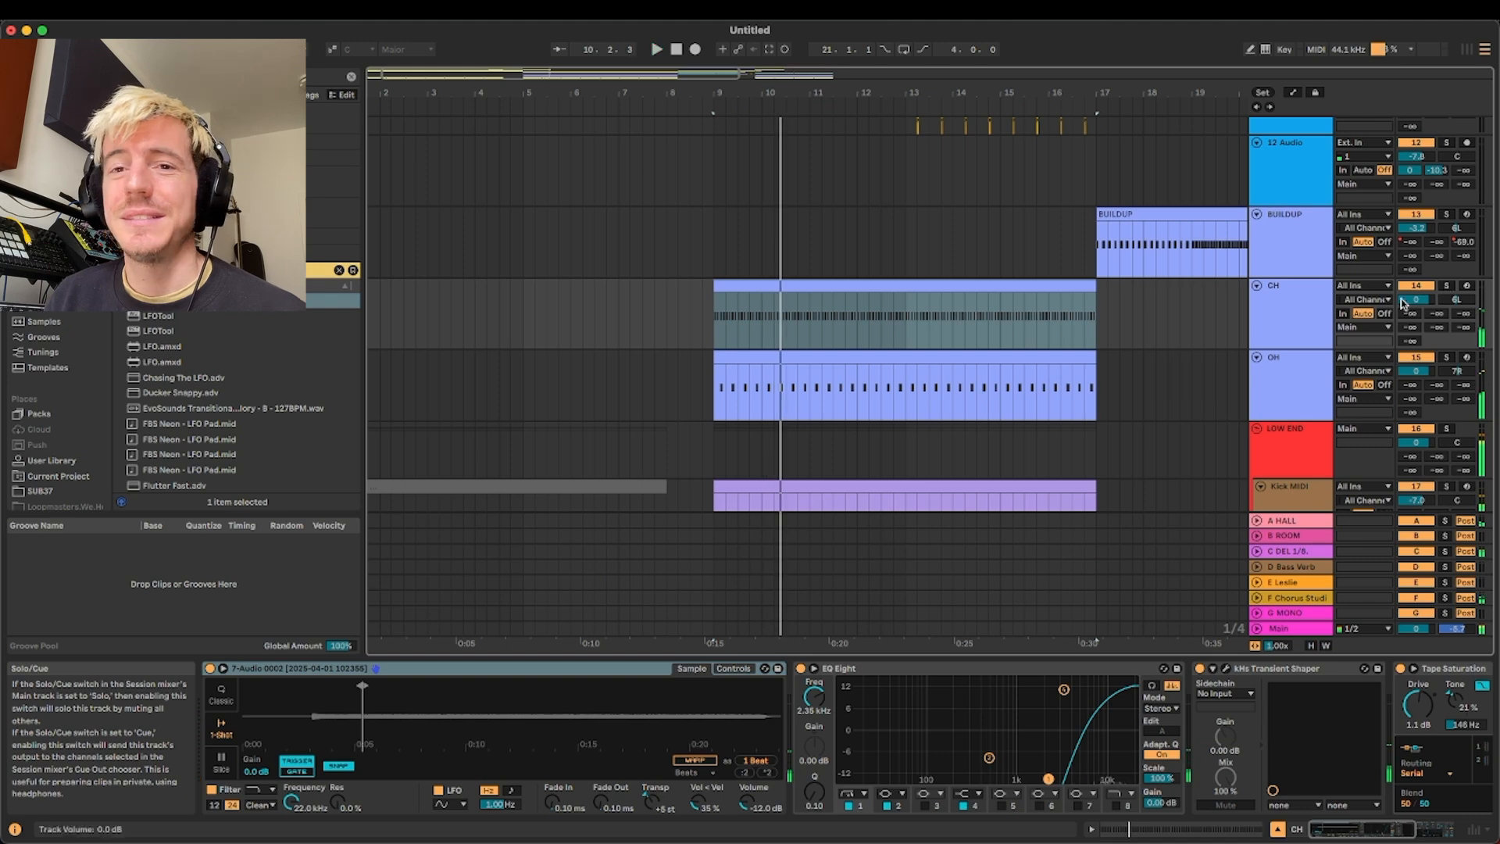
Solo the CH track and zoom into the short noise slice in its sampler's sample display
click(1288, 322)
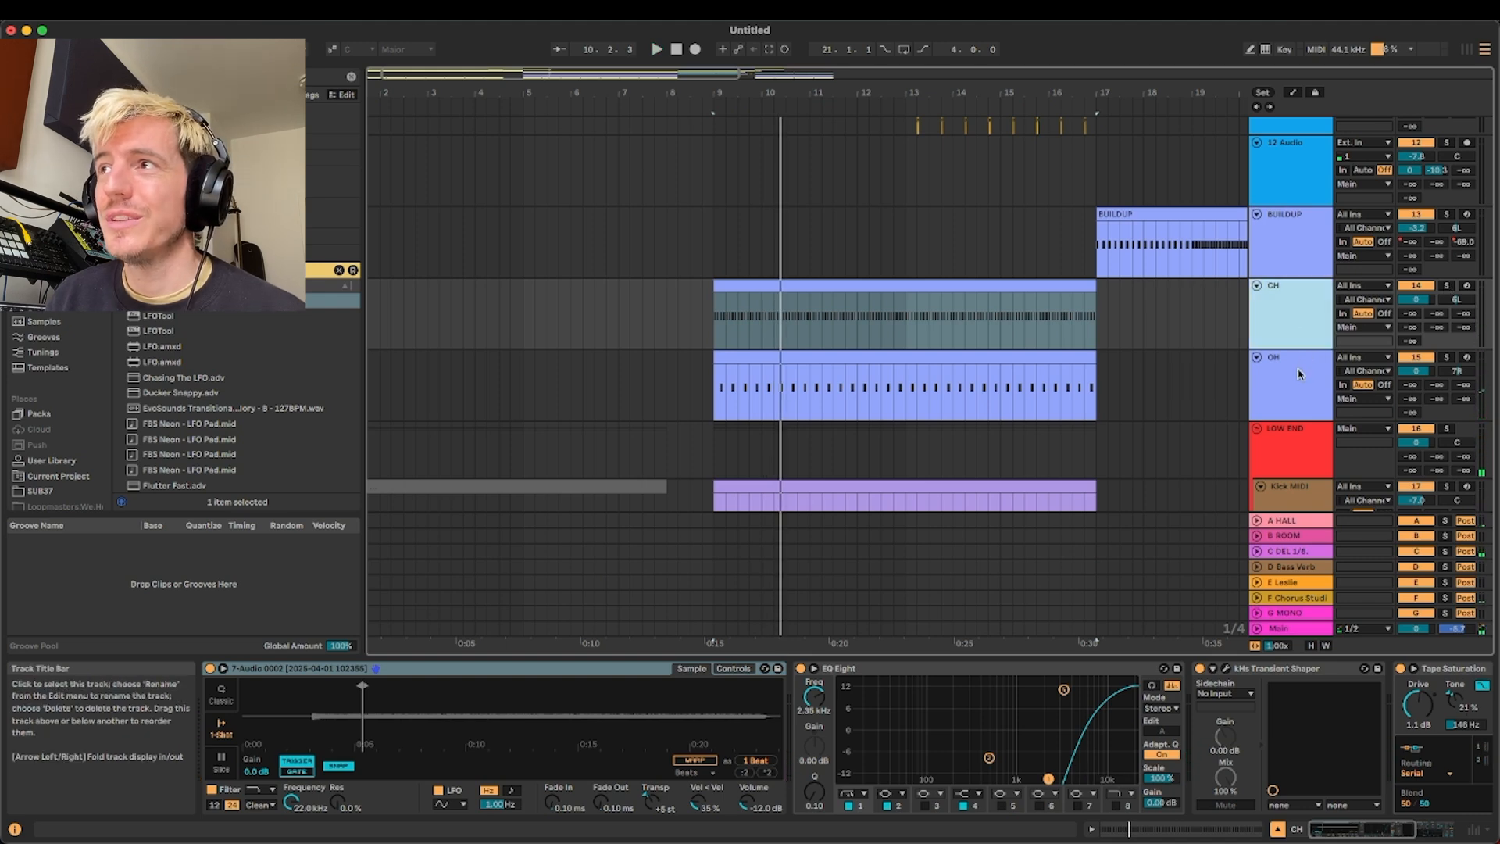
click(1300, 373)
scroll(886, 348, up, 3)
click(1299, 314)
click(350, 688)
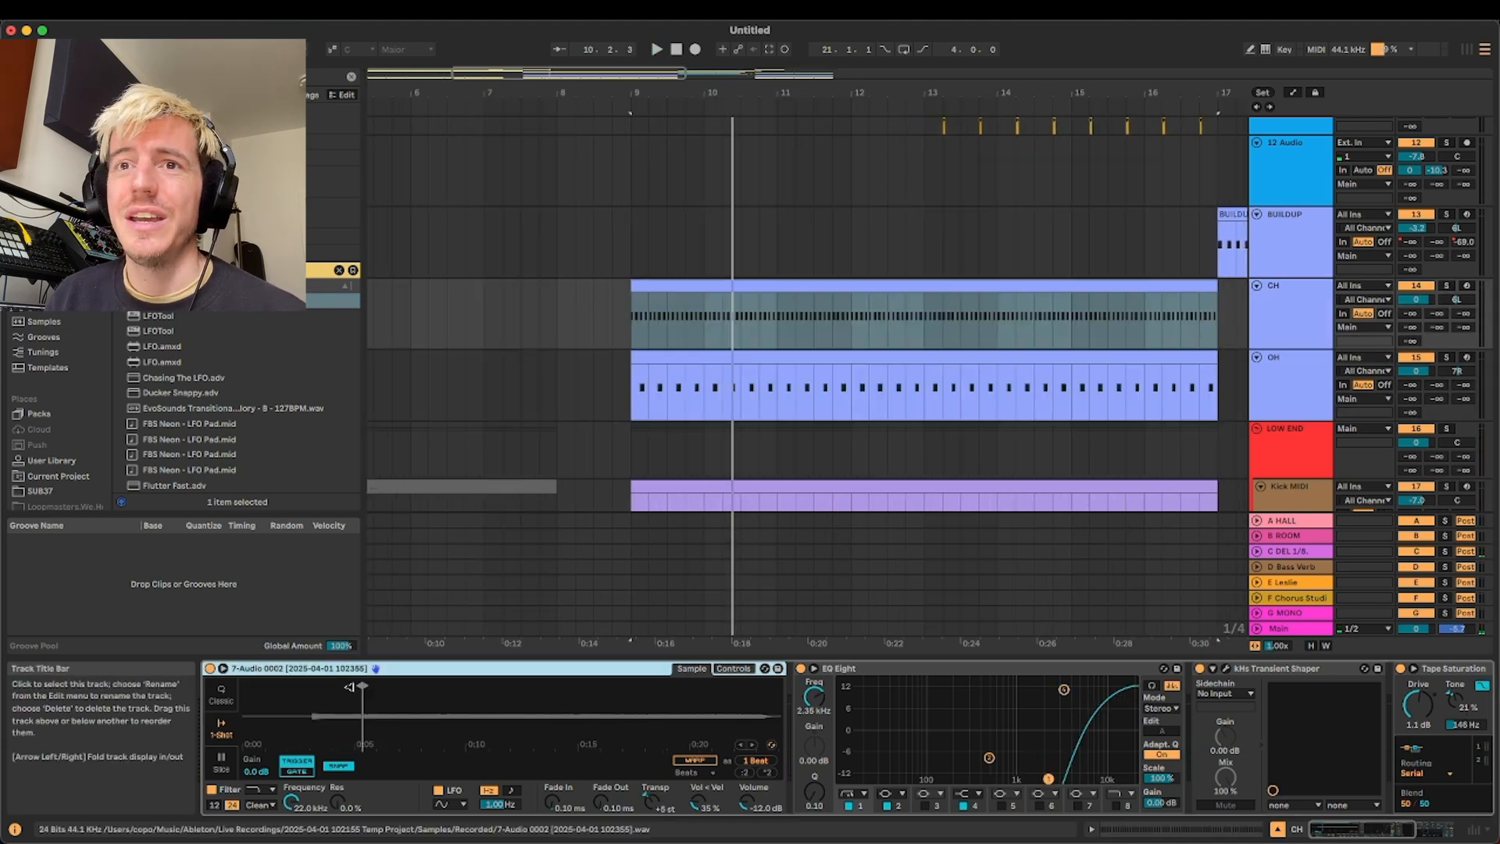
drag(386, 704, 390, 722)
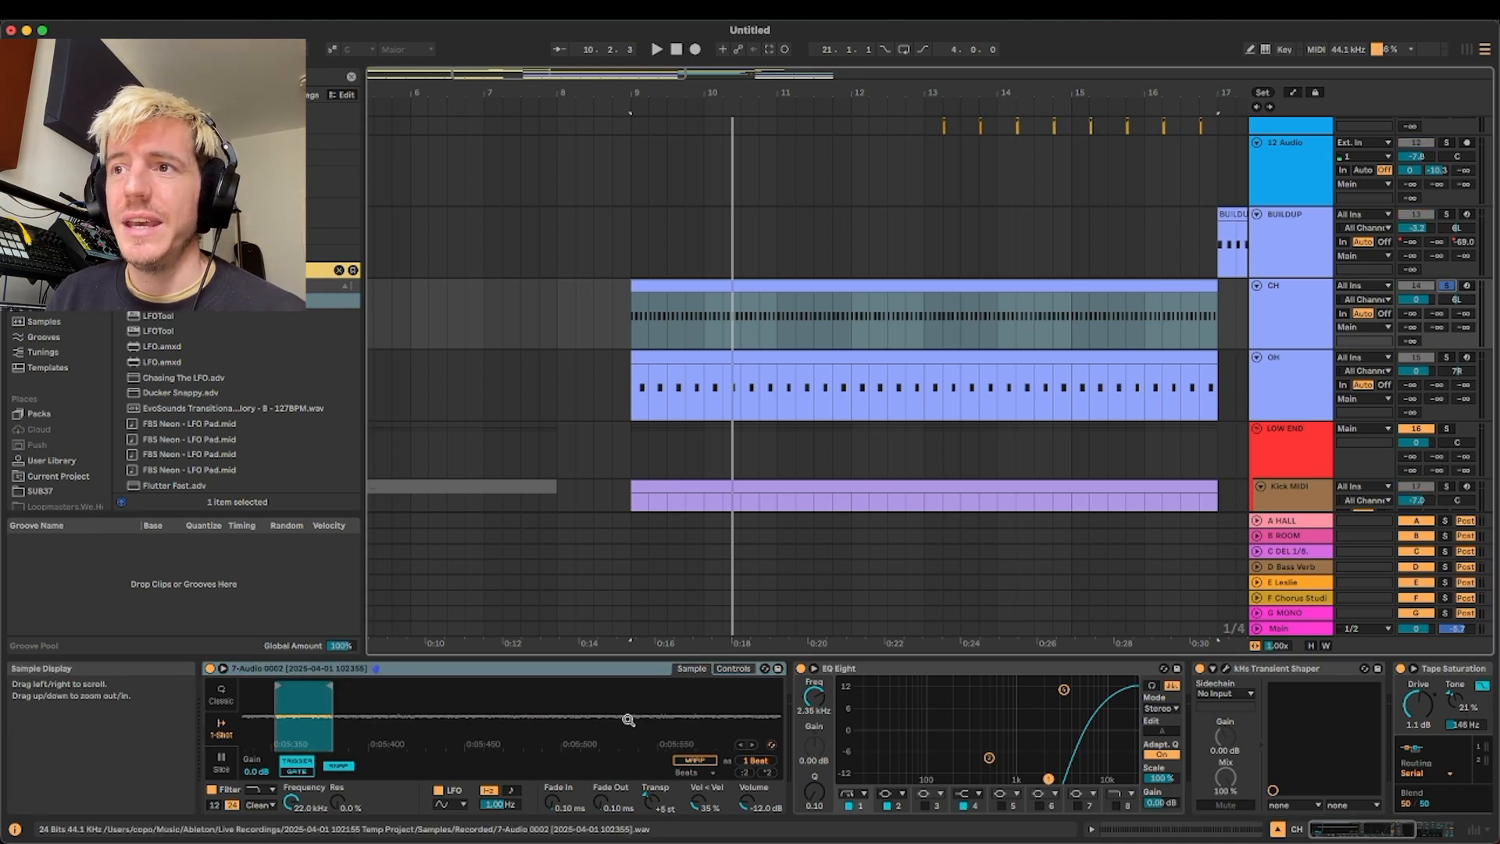
Examine the CH track's EQ Eight and kHs Transient Shaper window, and audition the soloed track
scroll(1017, 713, right, 5)
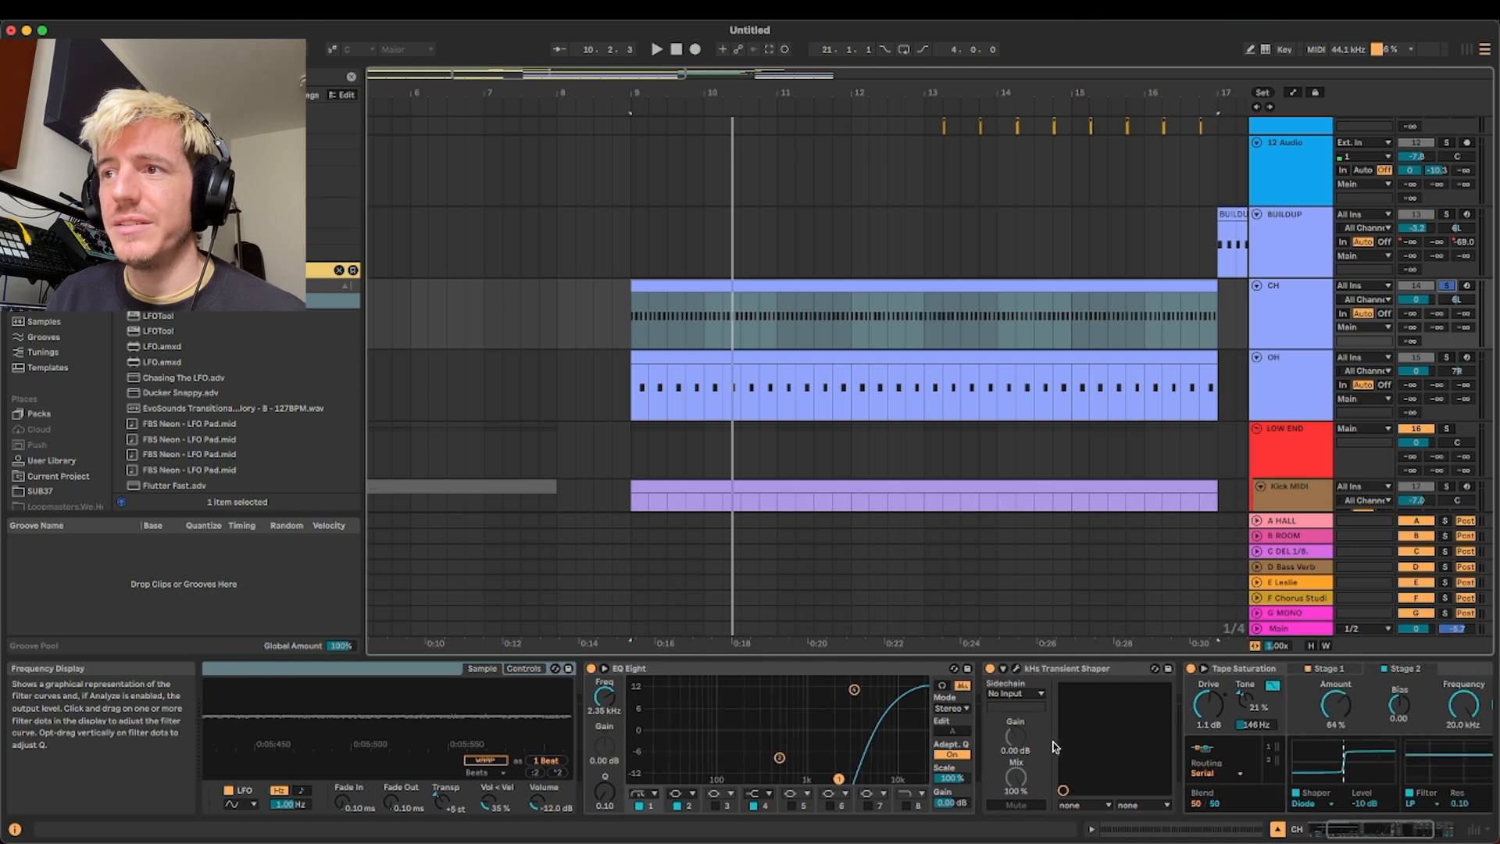
click(826, 789)
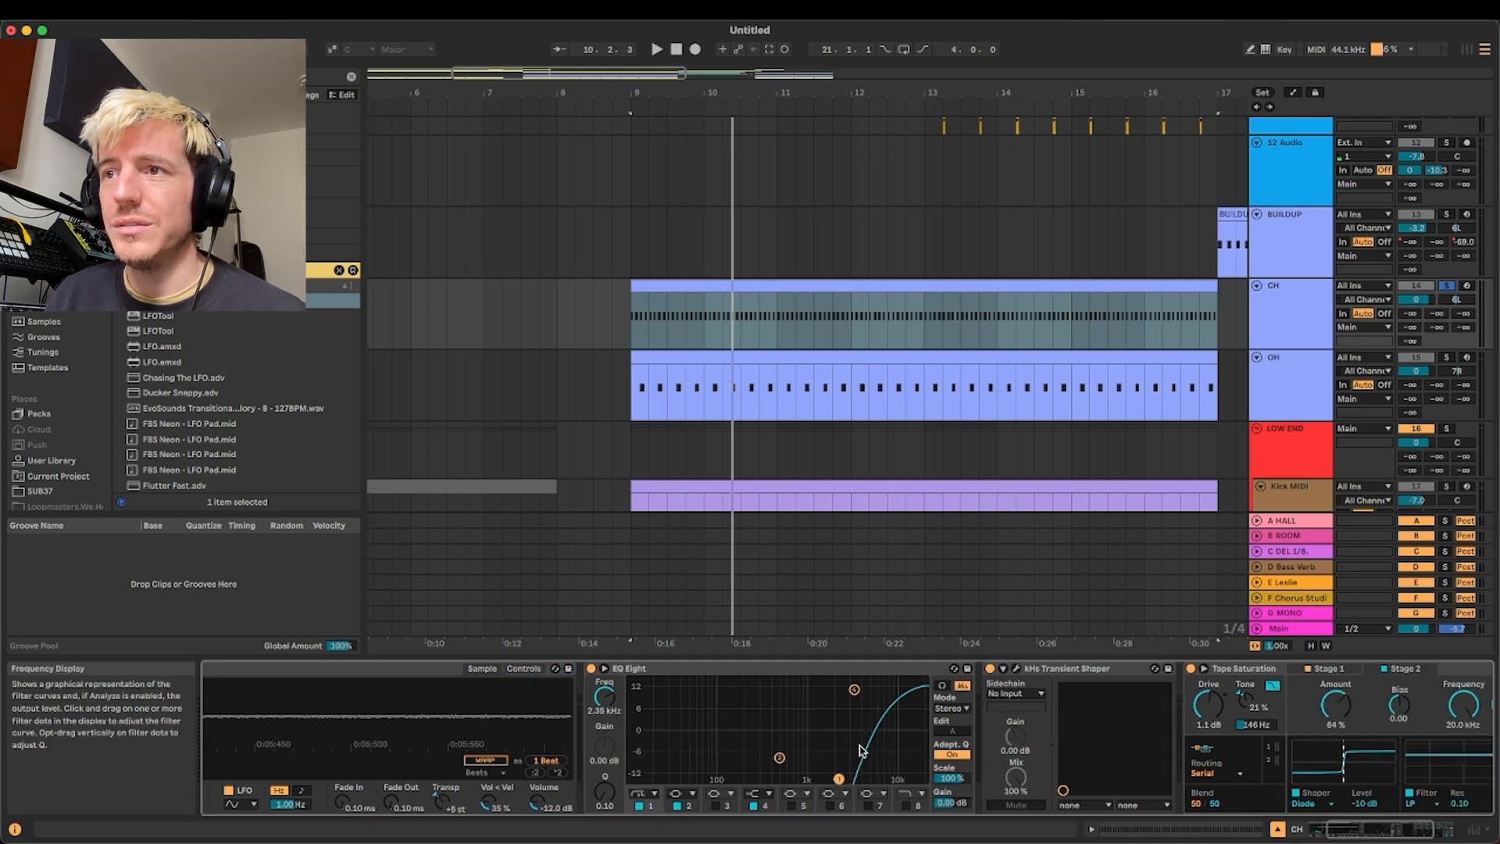
scroll(859, 726, right, 3)
click(858, 668)
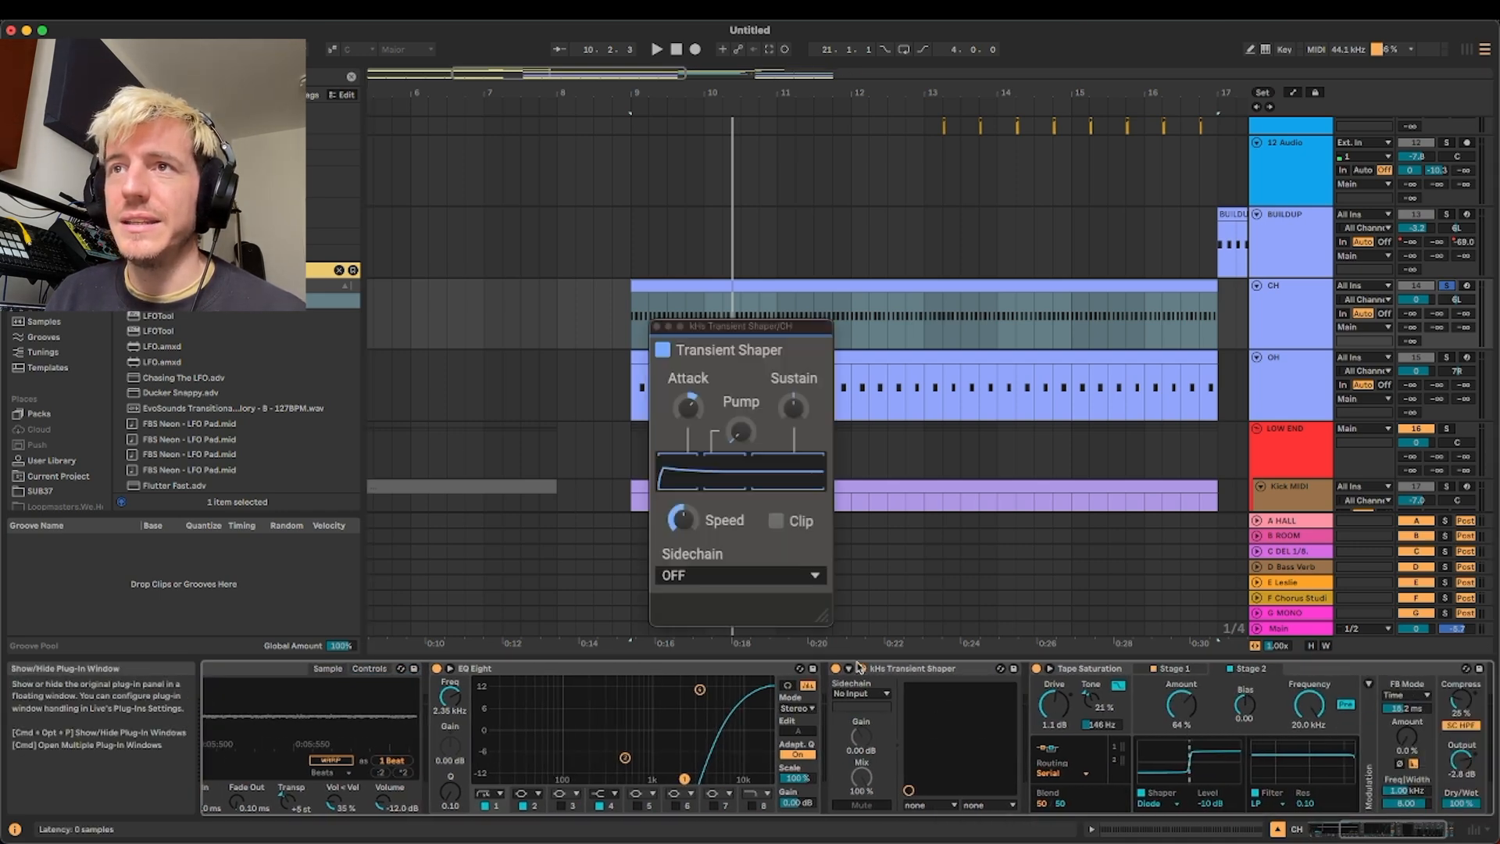
click(657, 326)
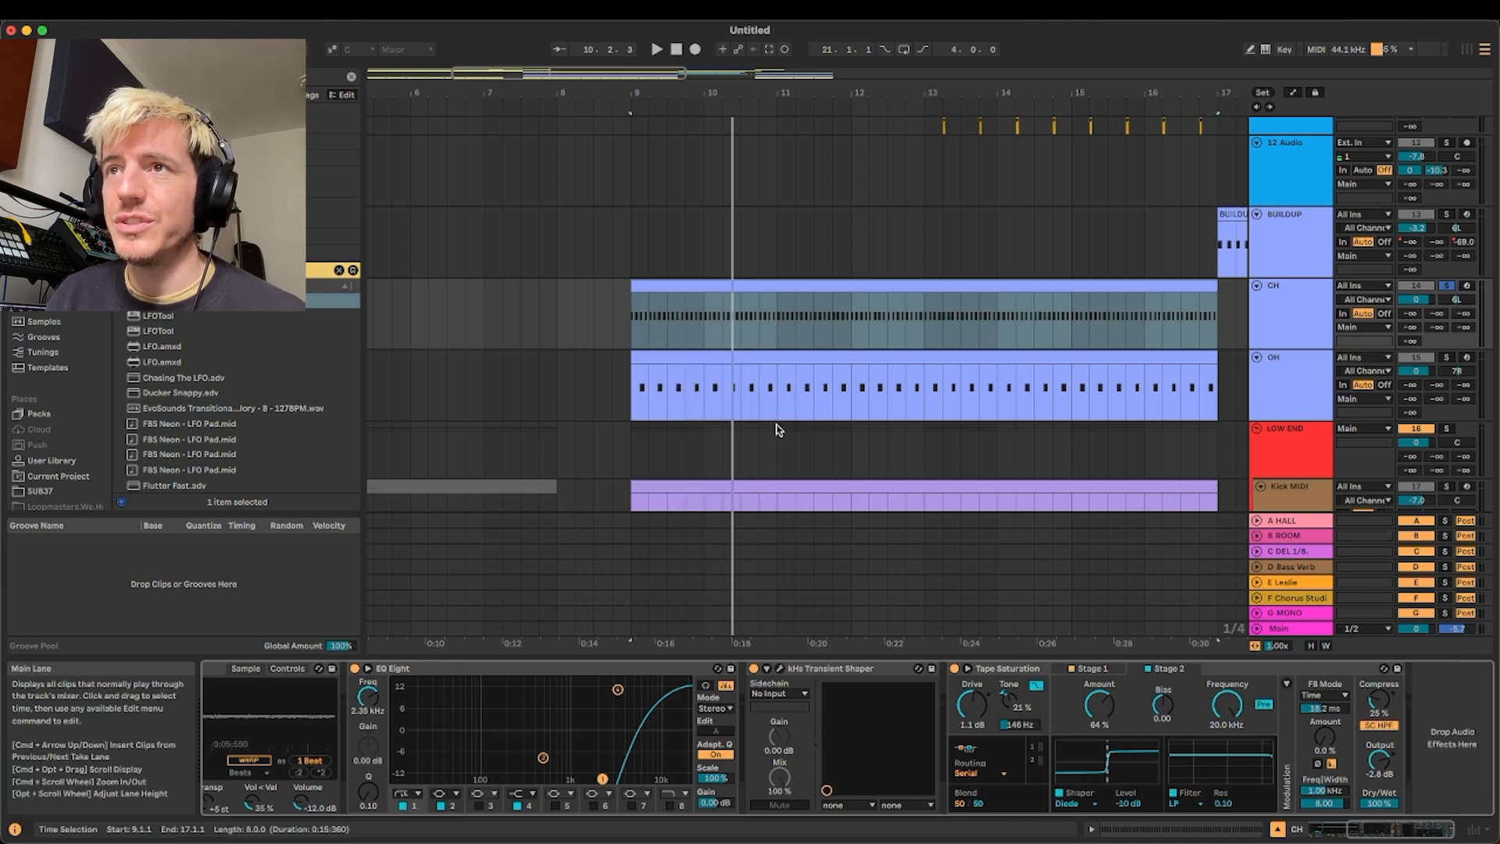
scroll(776, 430, left, 5)
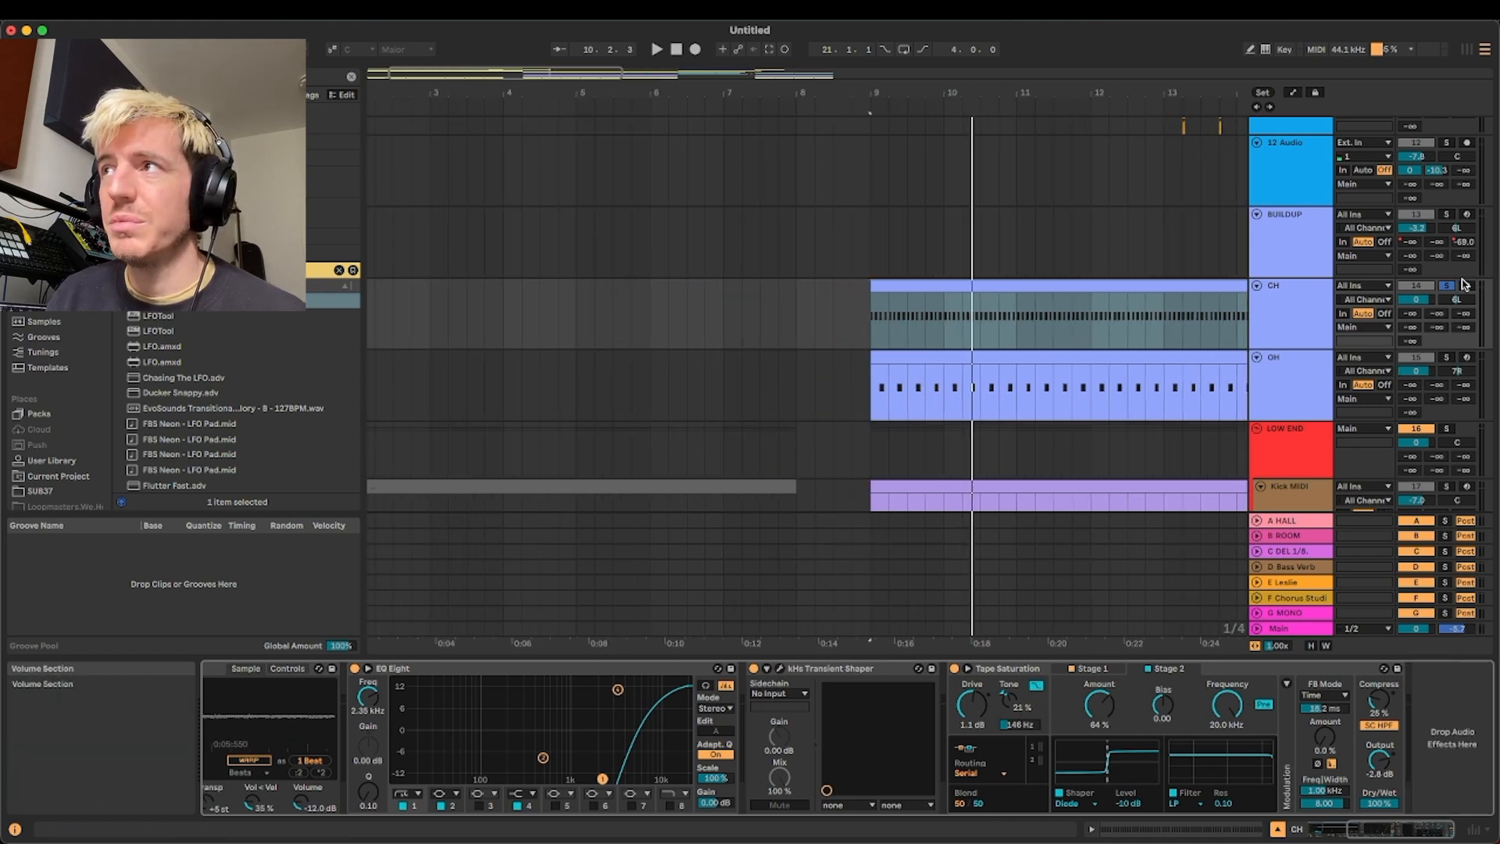
key(space)
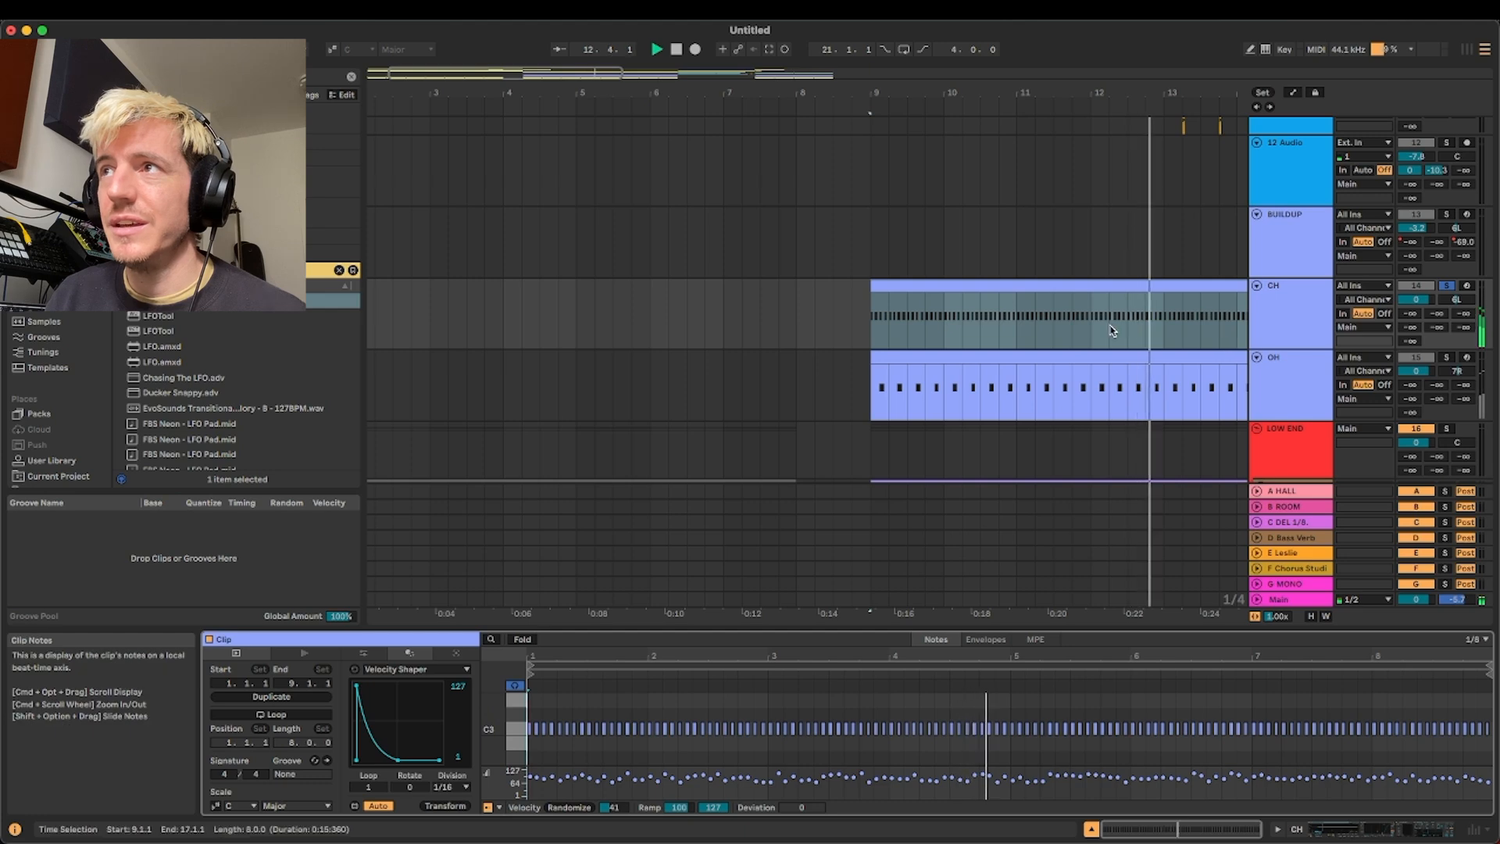
Solo the OH track, examine its device chain, and audition it alone and together with CH
click(1273, 365)
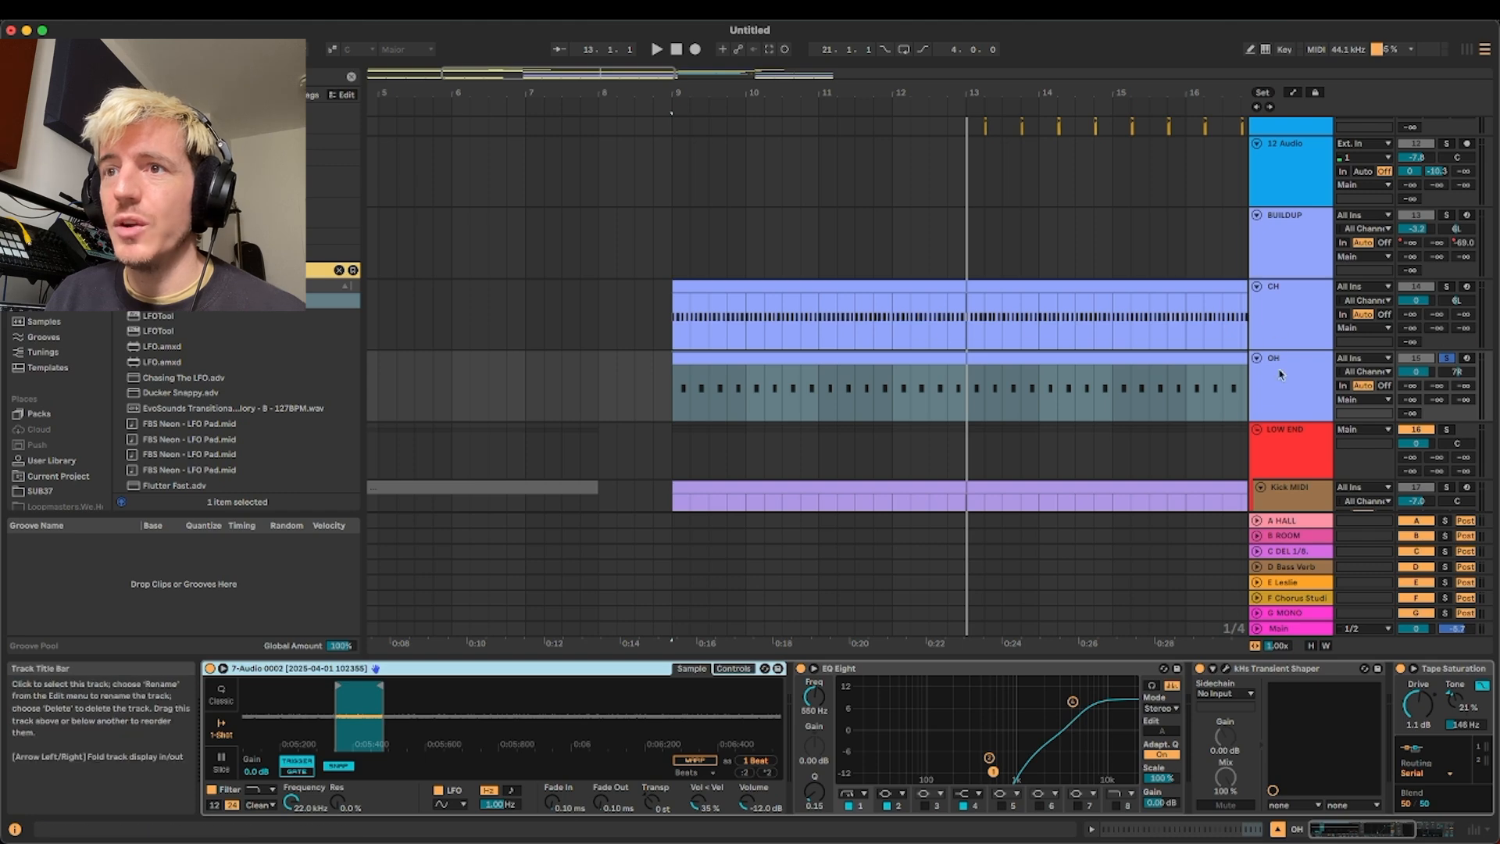
scroll(727, 375, up, 2)
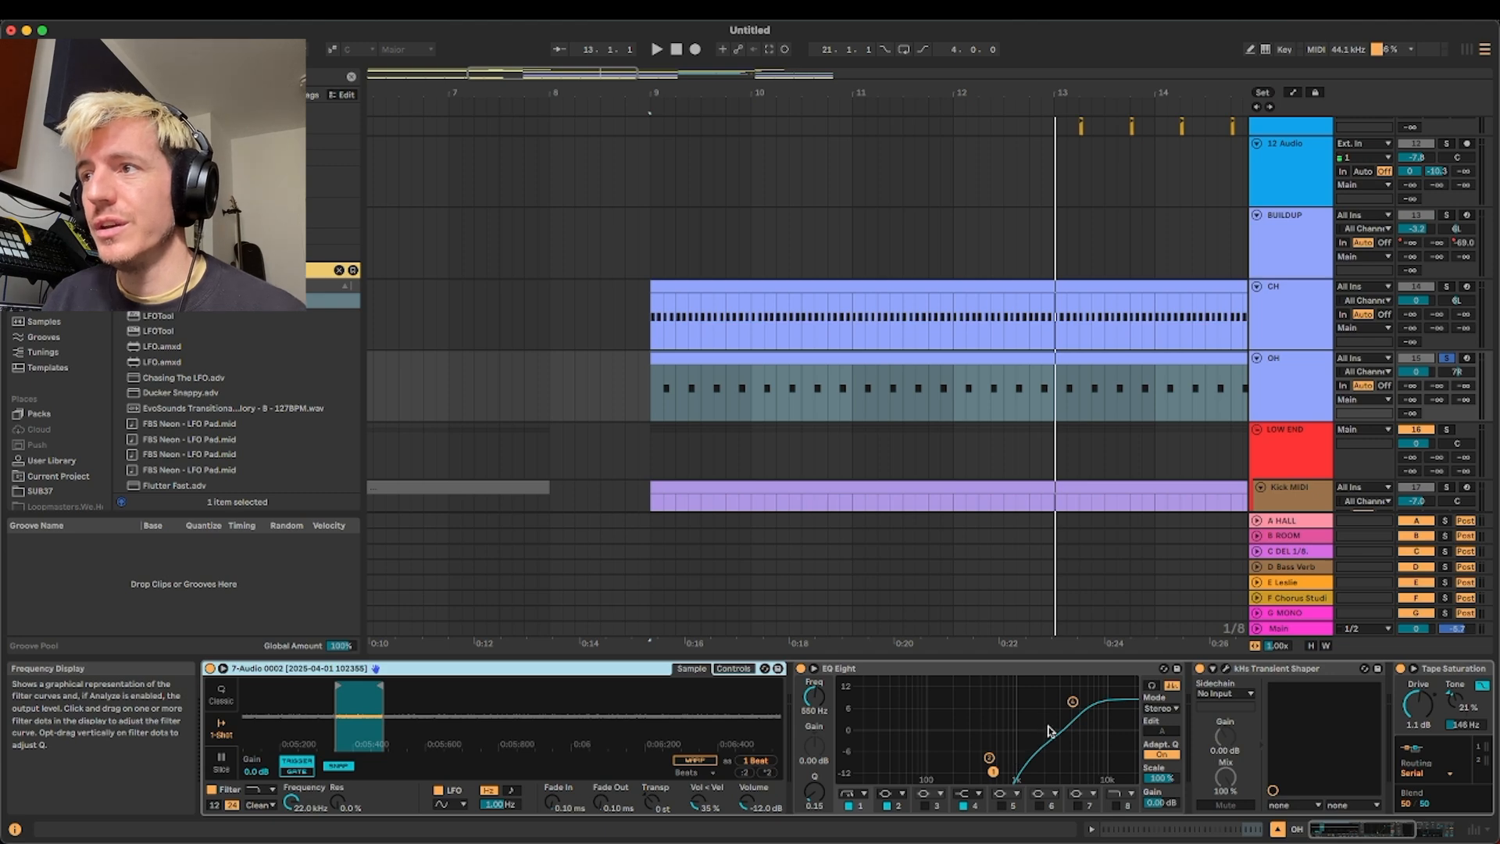
scroll(1049, 730, right, 5)
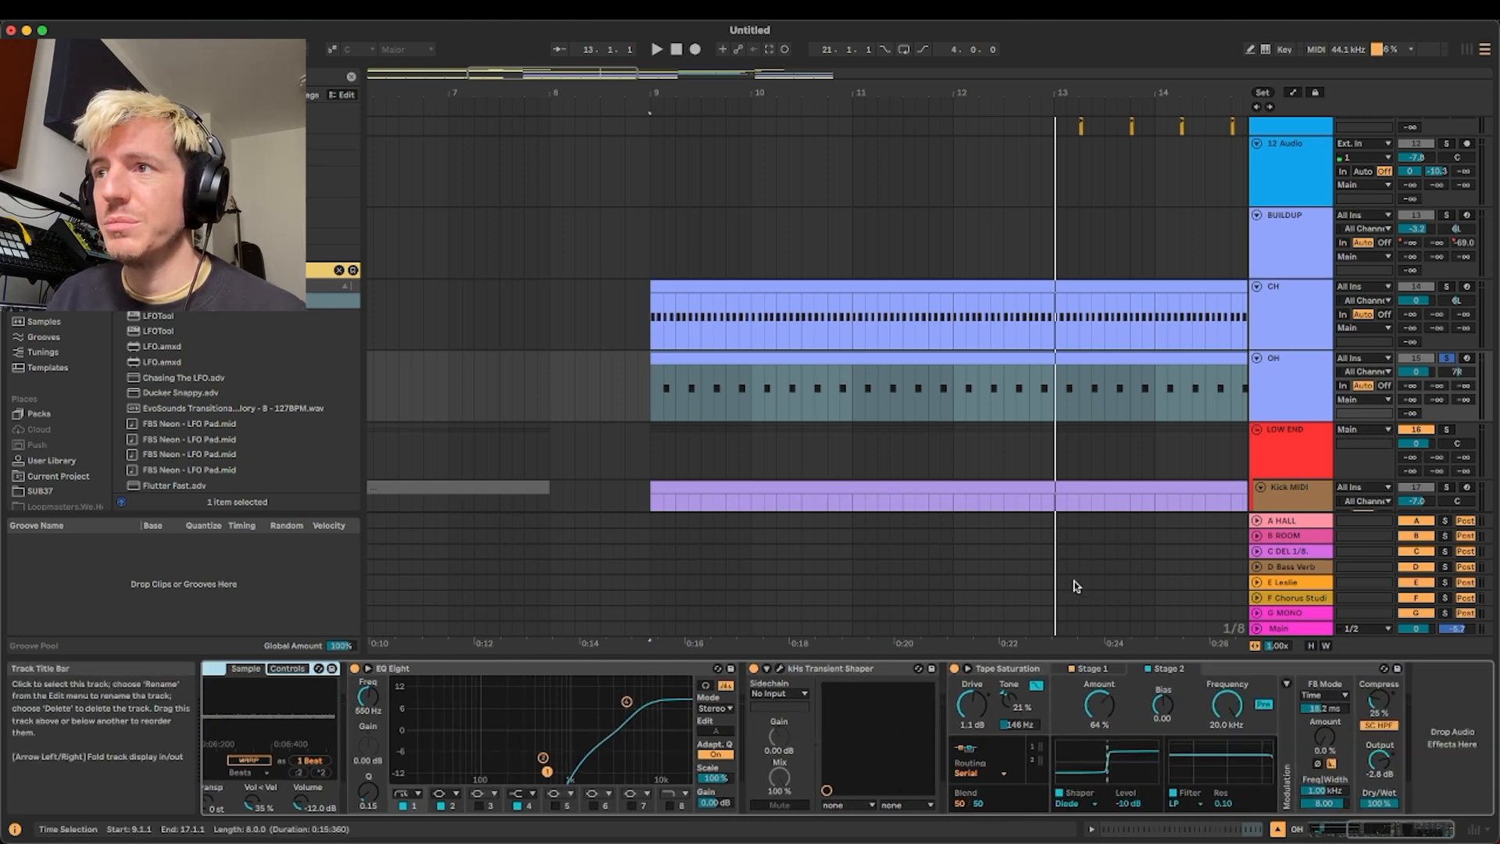
key(space)
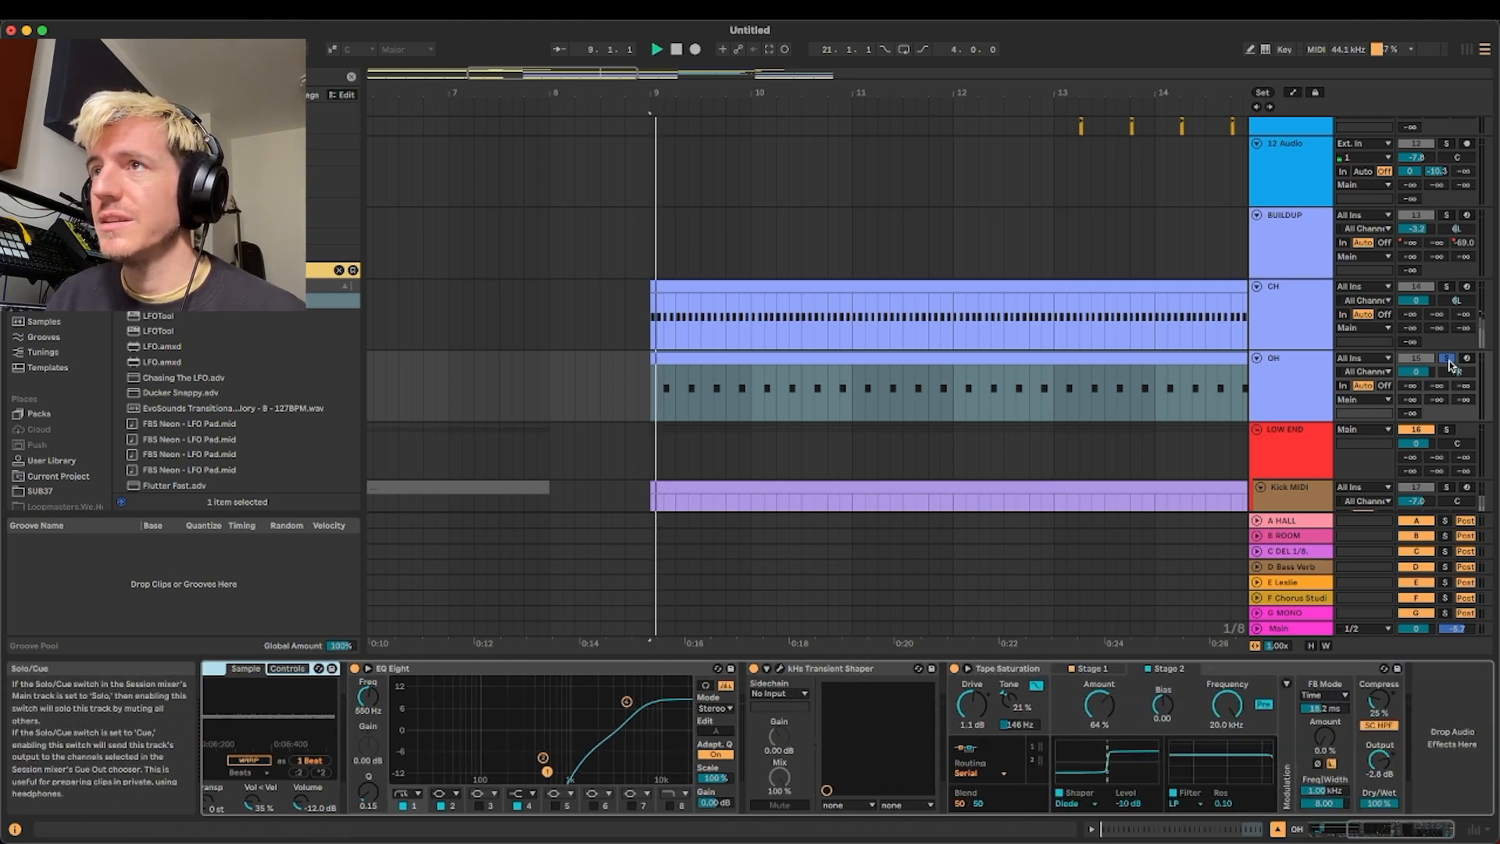
click(1447, 285)
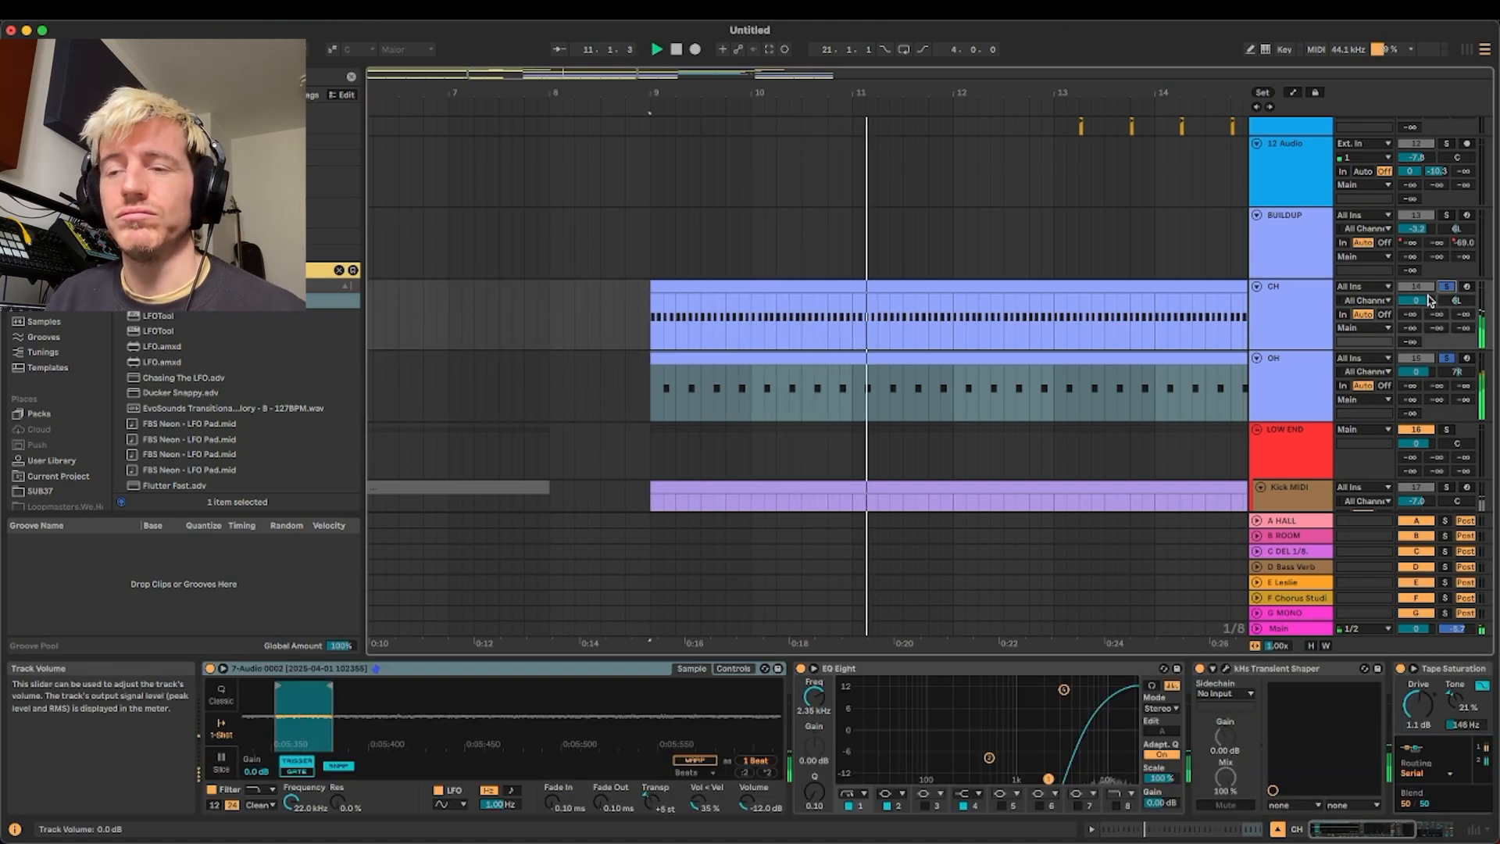
Locate the short audio clips on the 11 Audio track and select the first one at 13.2
scroll(919, 289, down, 1)
scroll(919, 289, down, 5)
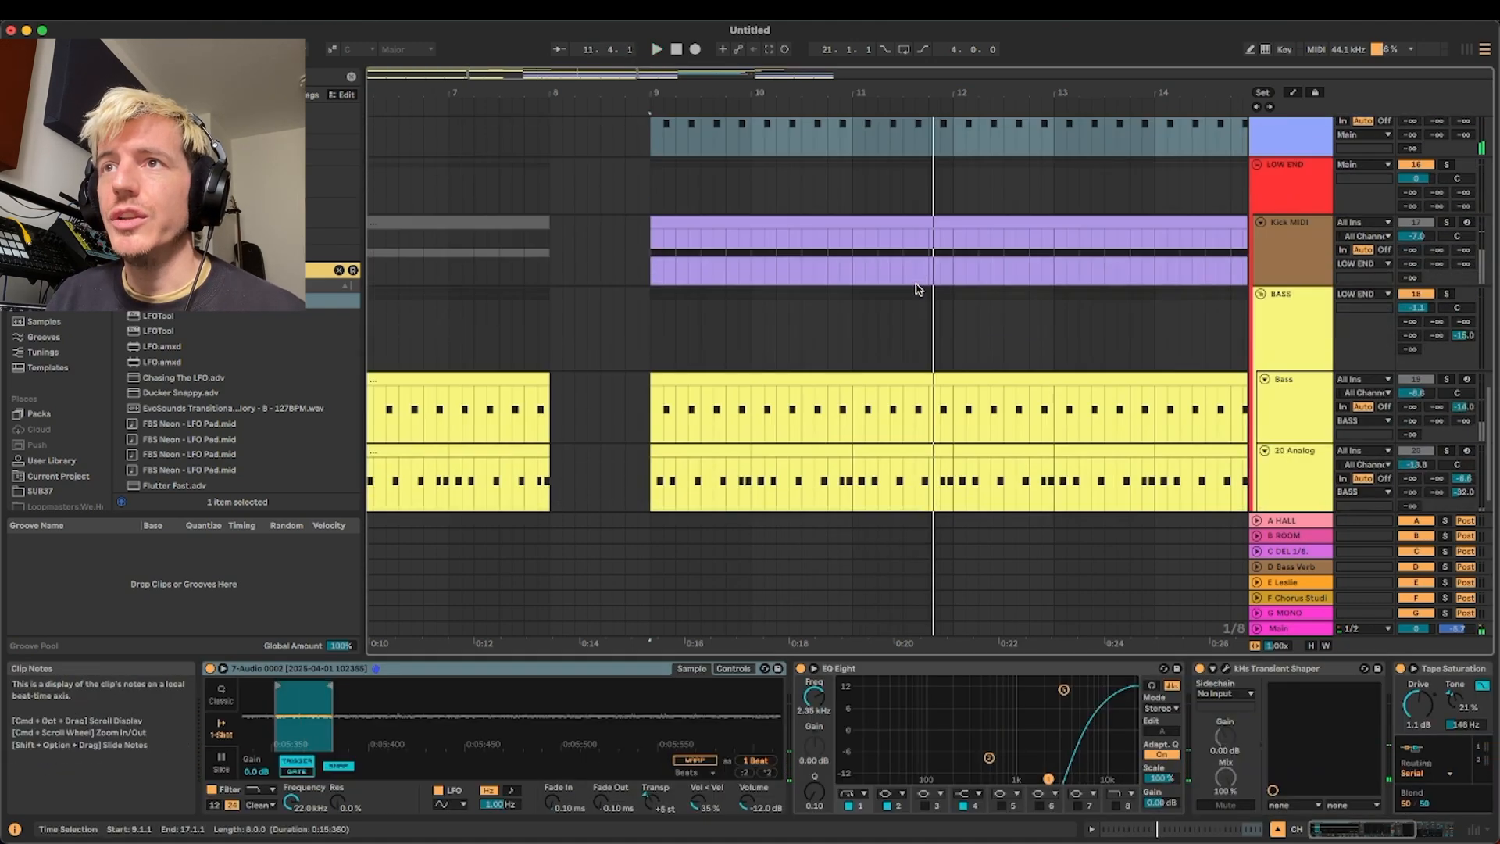
scroll(922, 288, up, 10)
scroll(926, 291, right, 3)
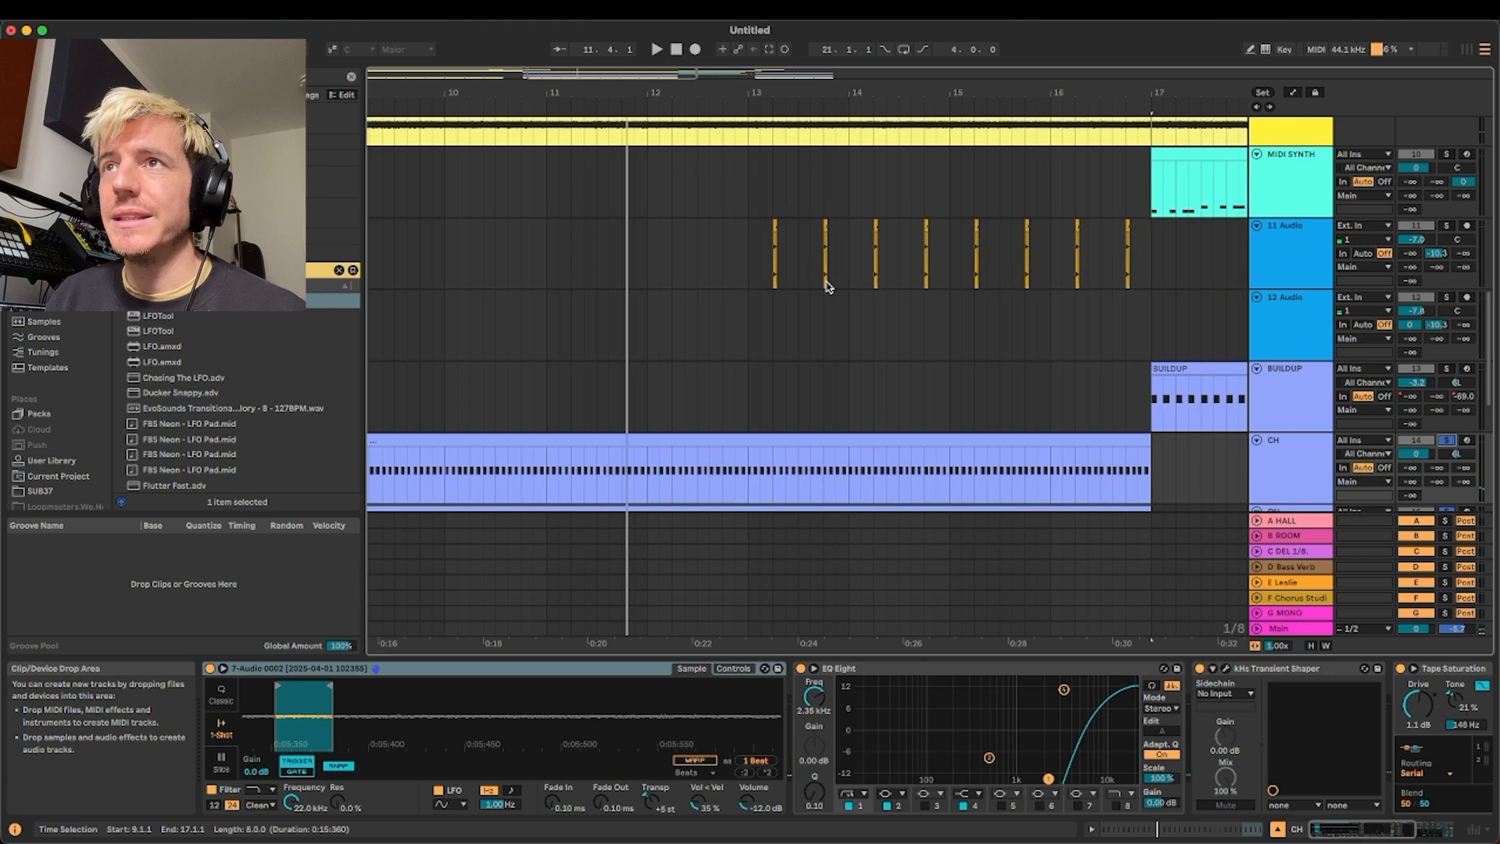
click(764, 270)
scroll(805, 270, up, 5)
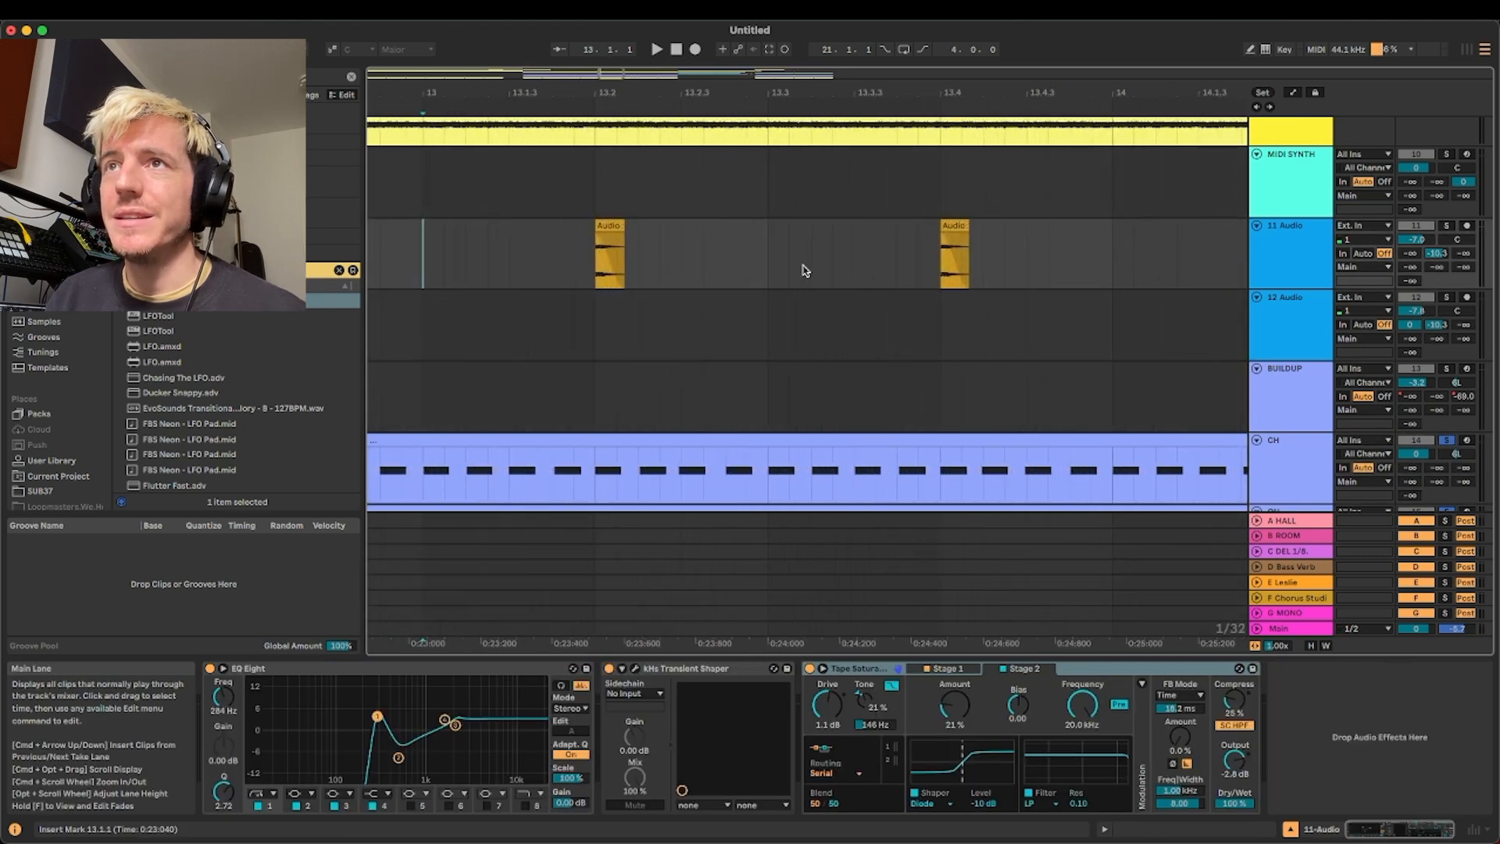
click(602, 225)
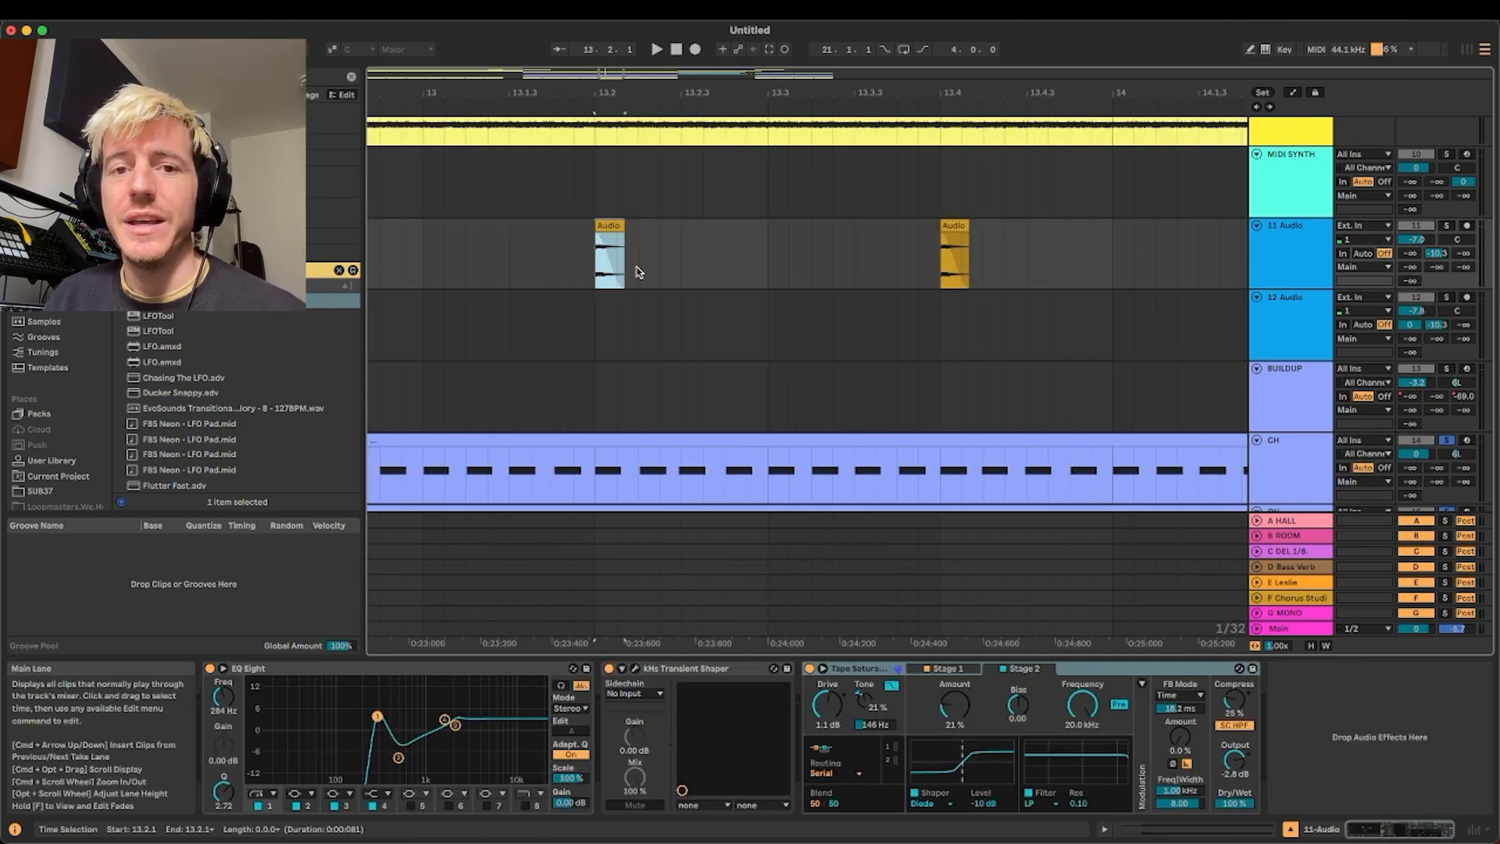
Clear the hi-hat solos, examine the 11 Audio track's devices, and place the insert mark at 13.1.4 before its first clip
click(1303, 263)
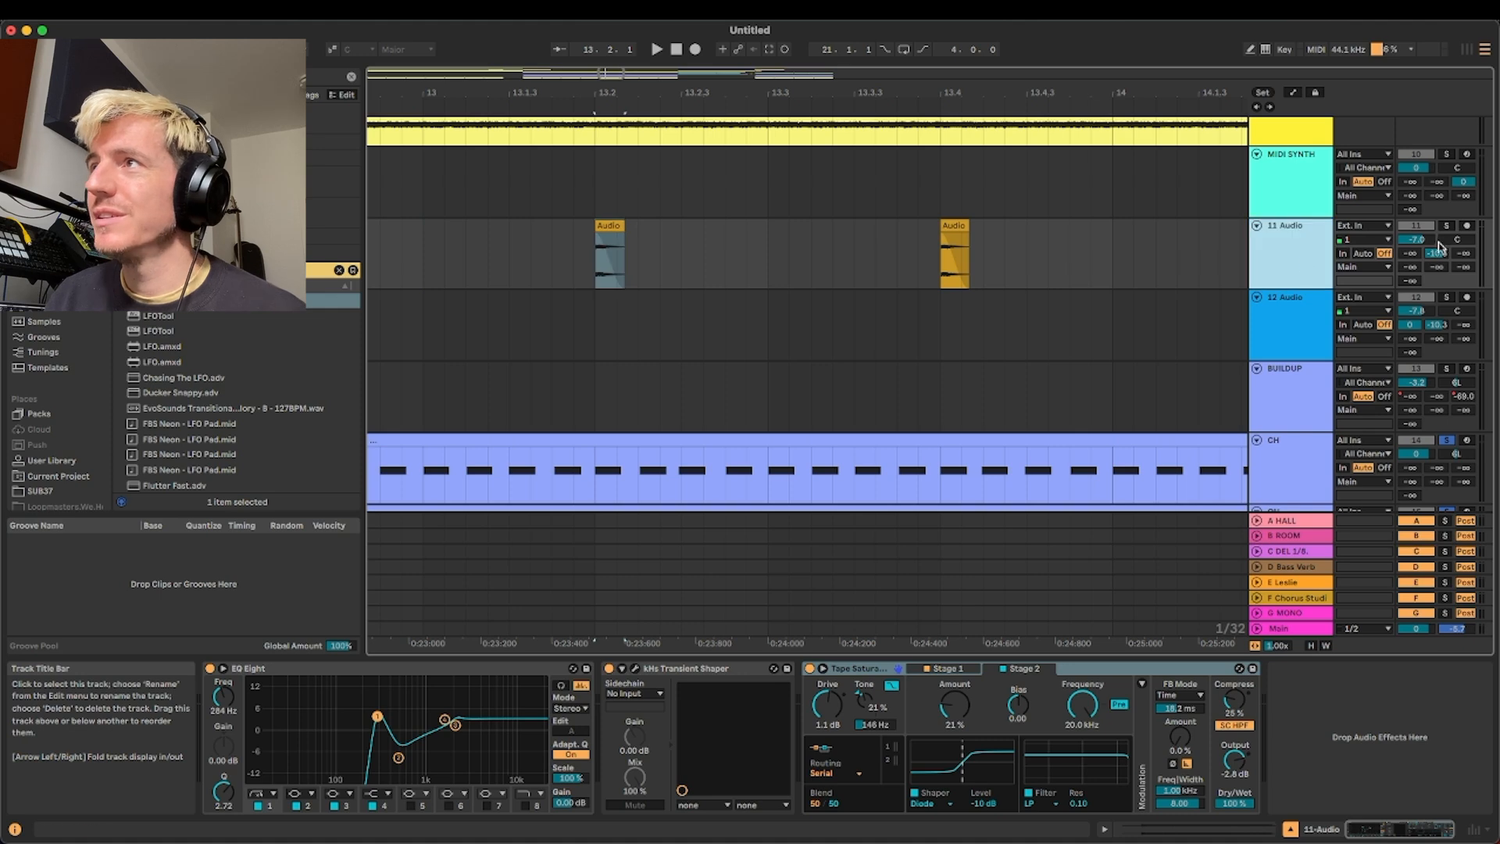
click(1451, 443)
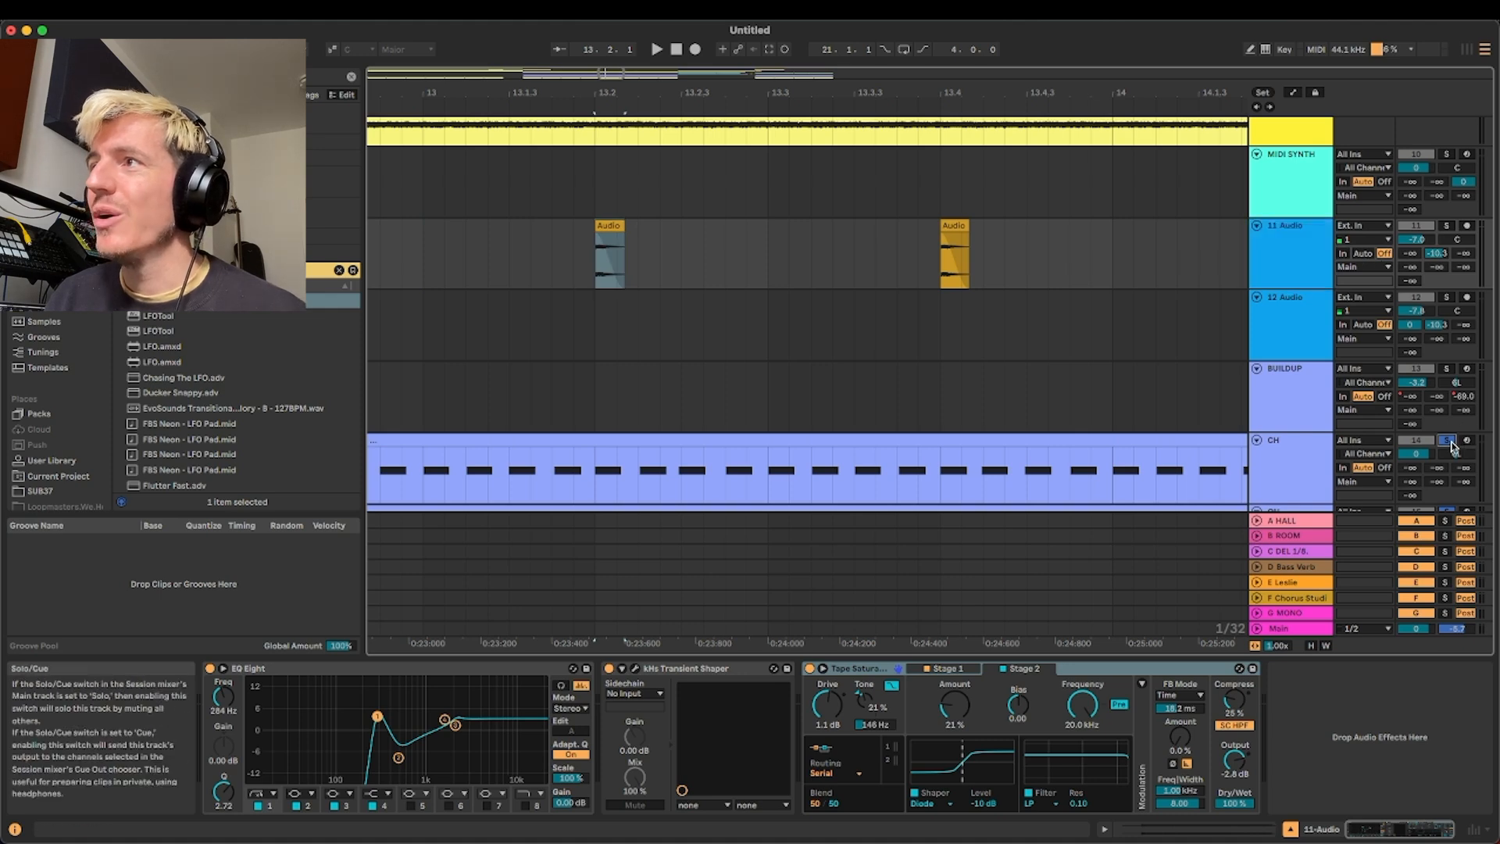
click(1281, 254)
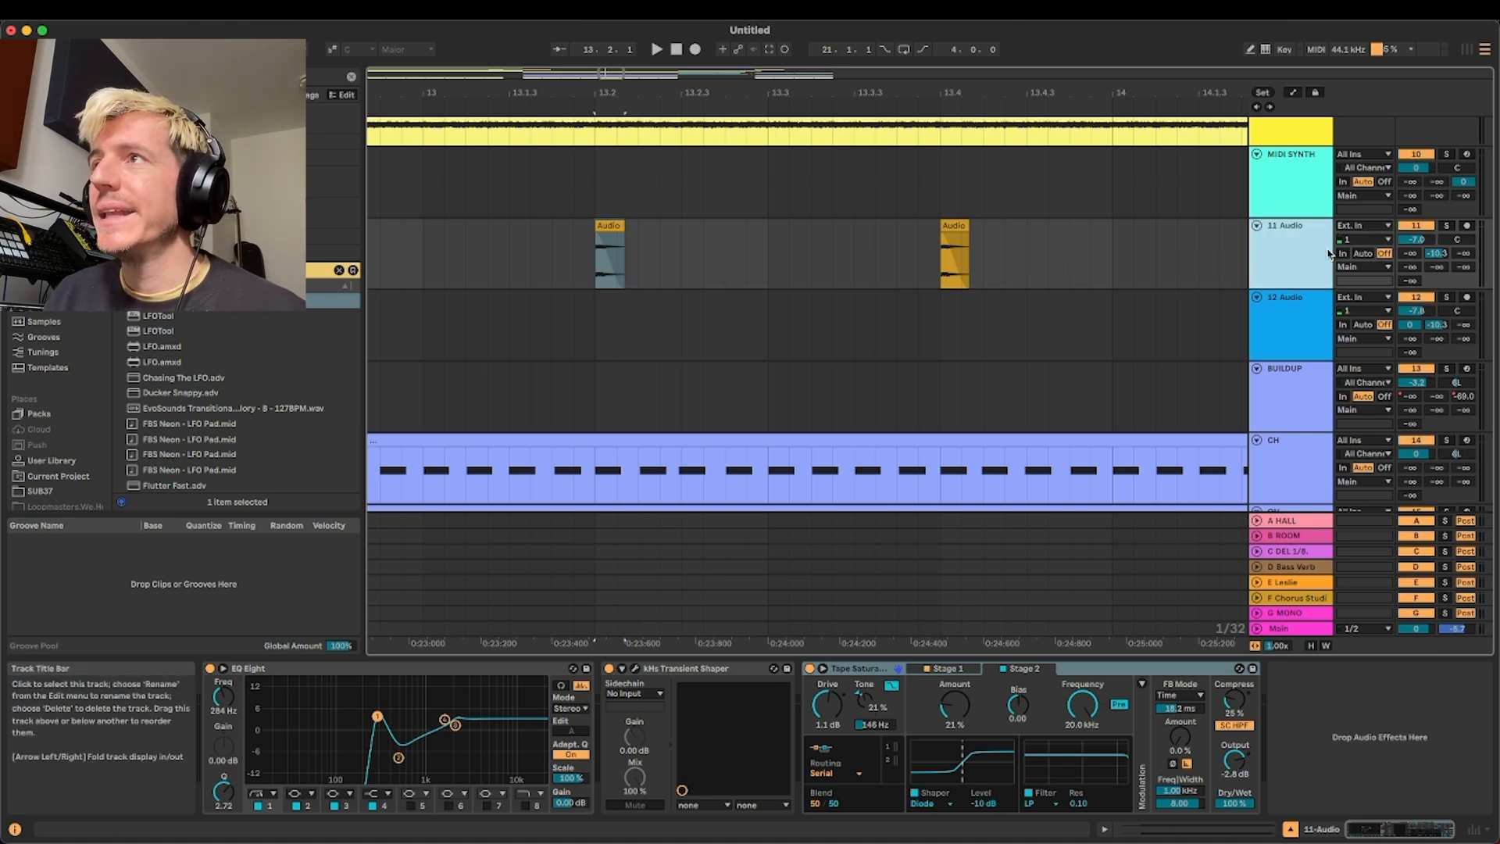
double_click(1303, 256)
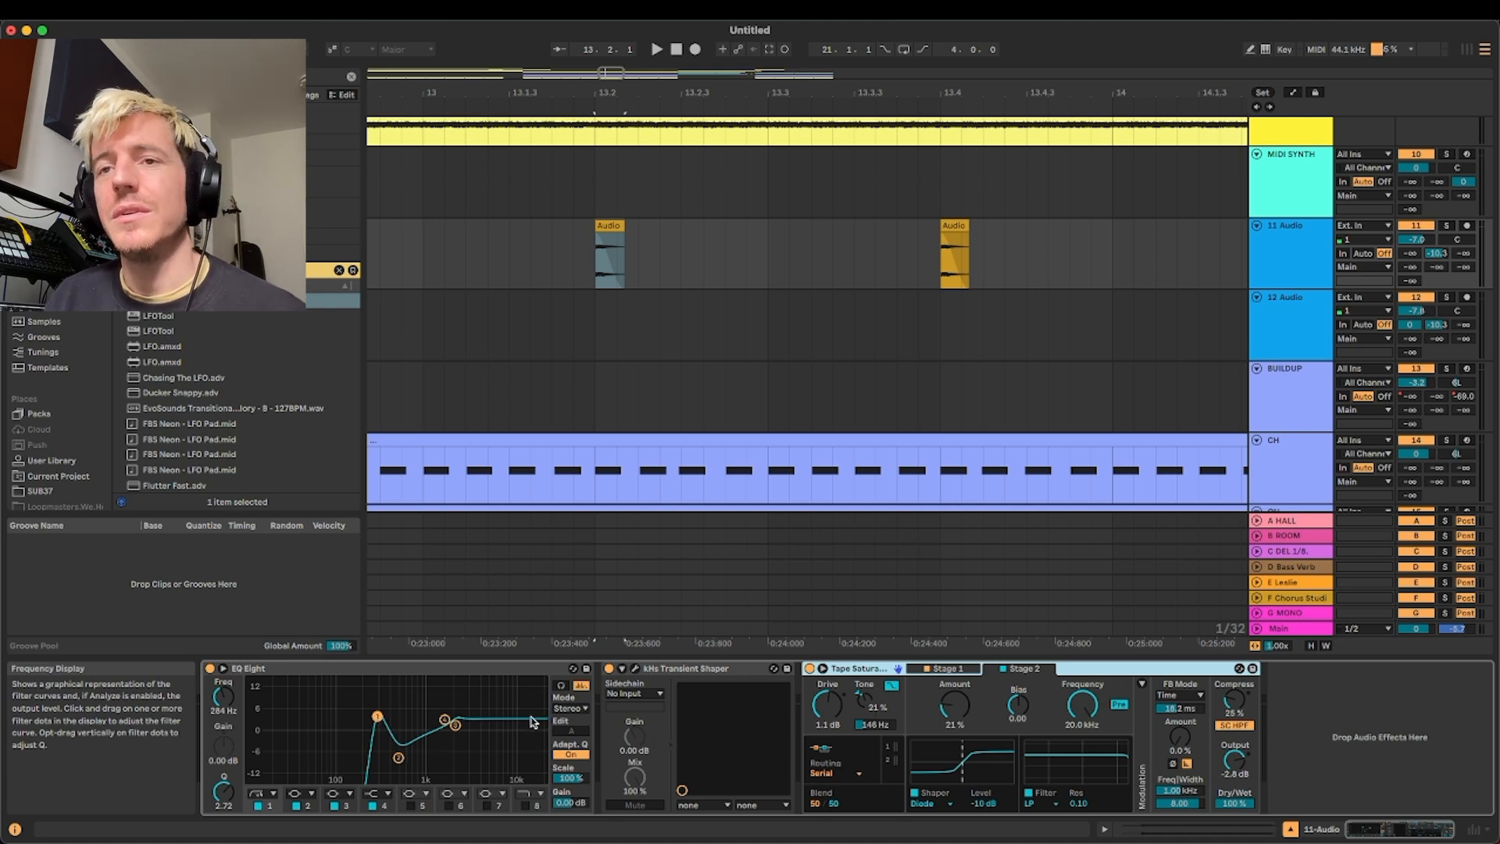
click(784, 242)
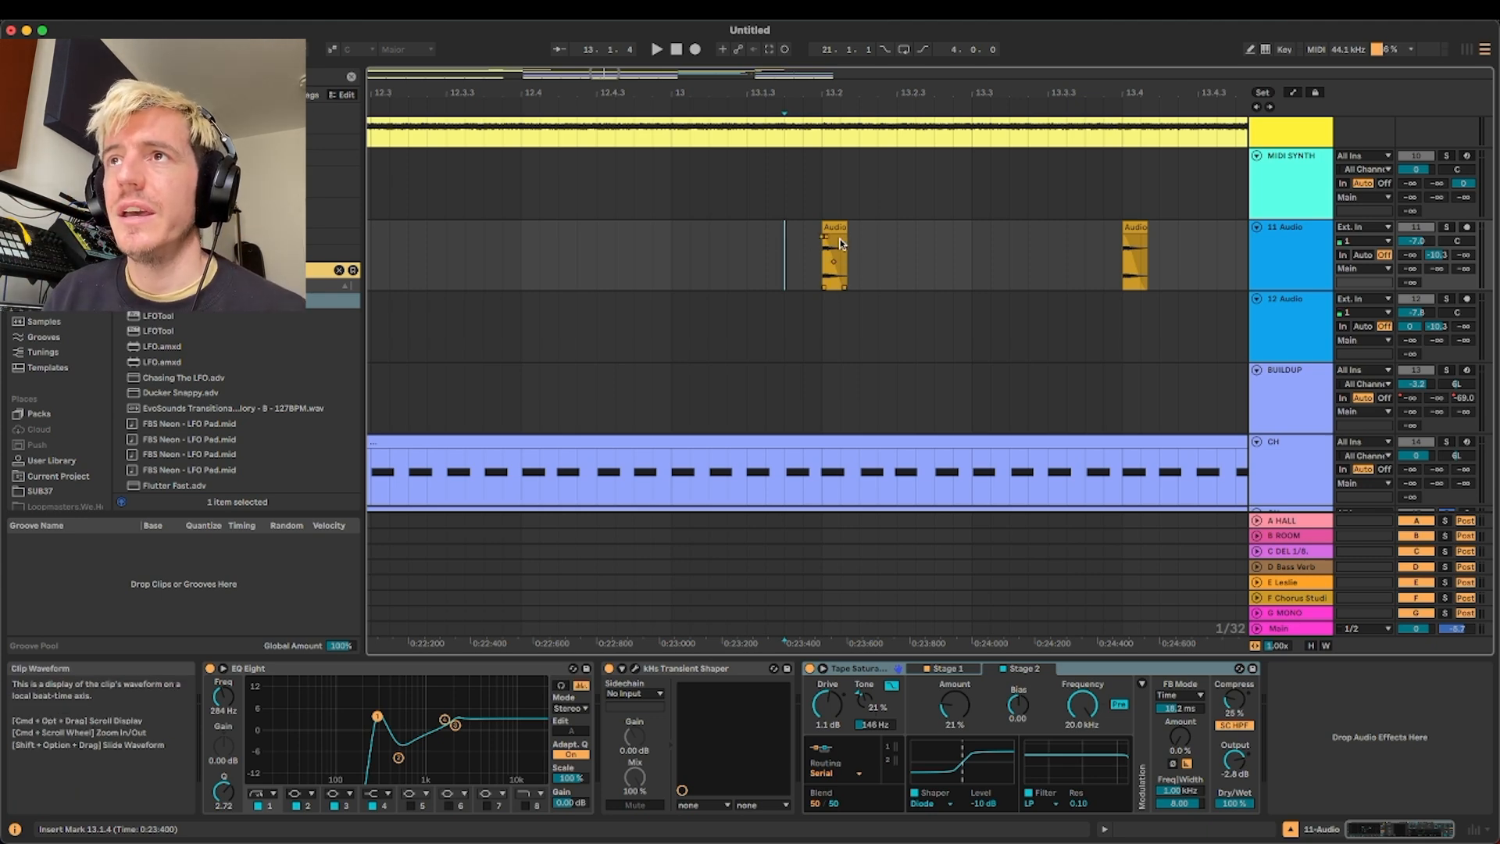
Solo the 11 Audio track, examine its kHs Transient Shaper window, and audition the short clips from 13.1.1
scroll(849, 262, up, 4)
scroll(818, 266, down, 6)
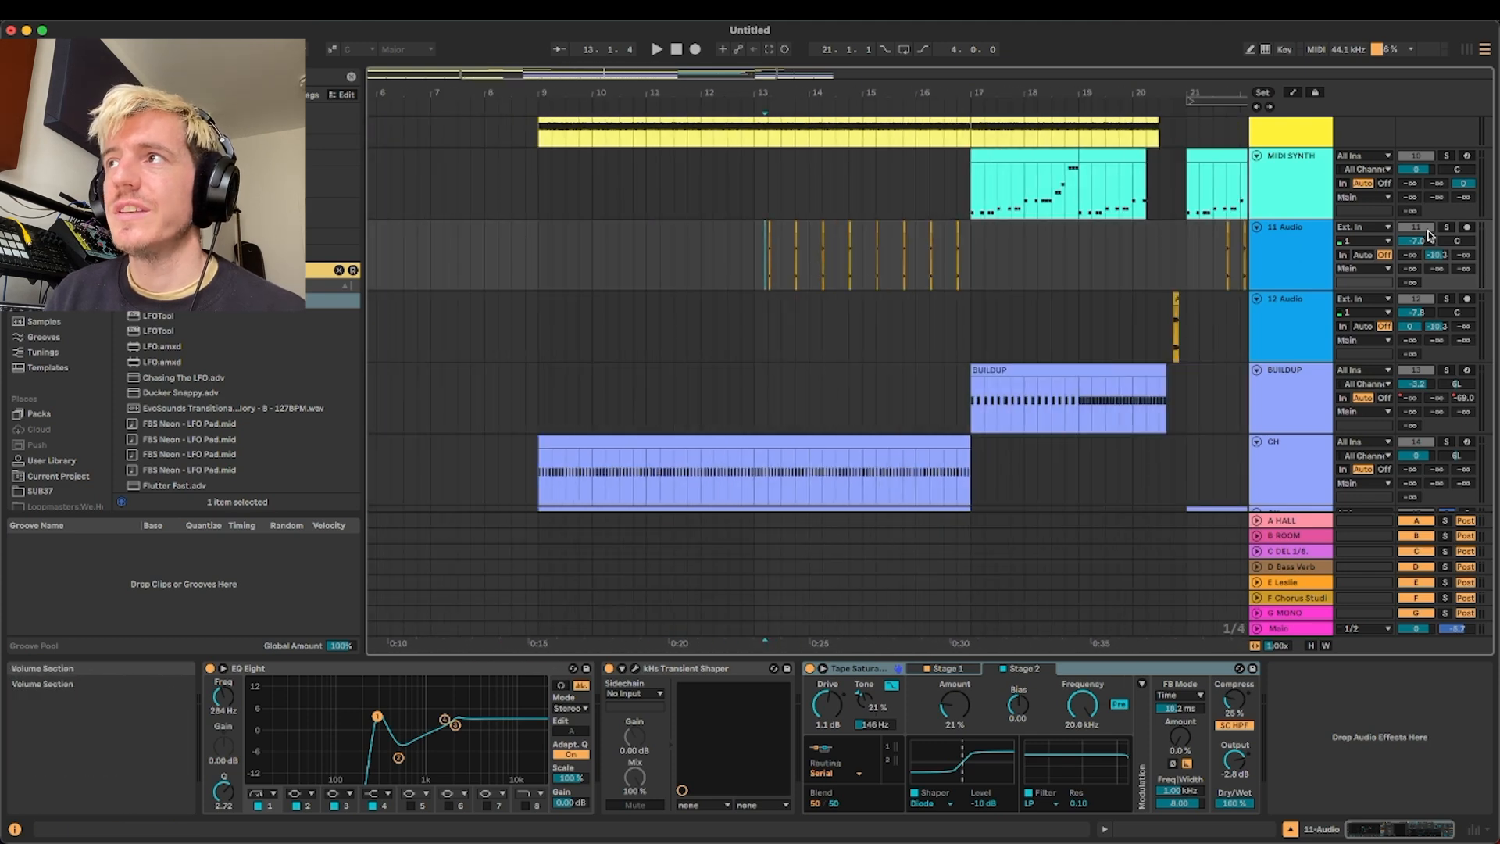
click(736, 716)
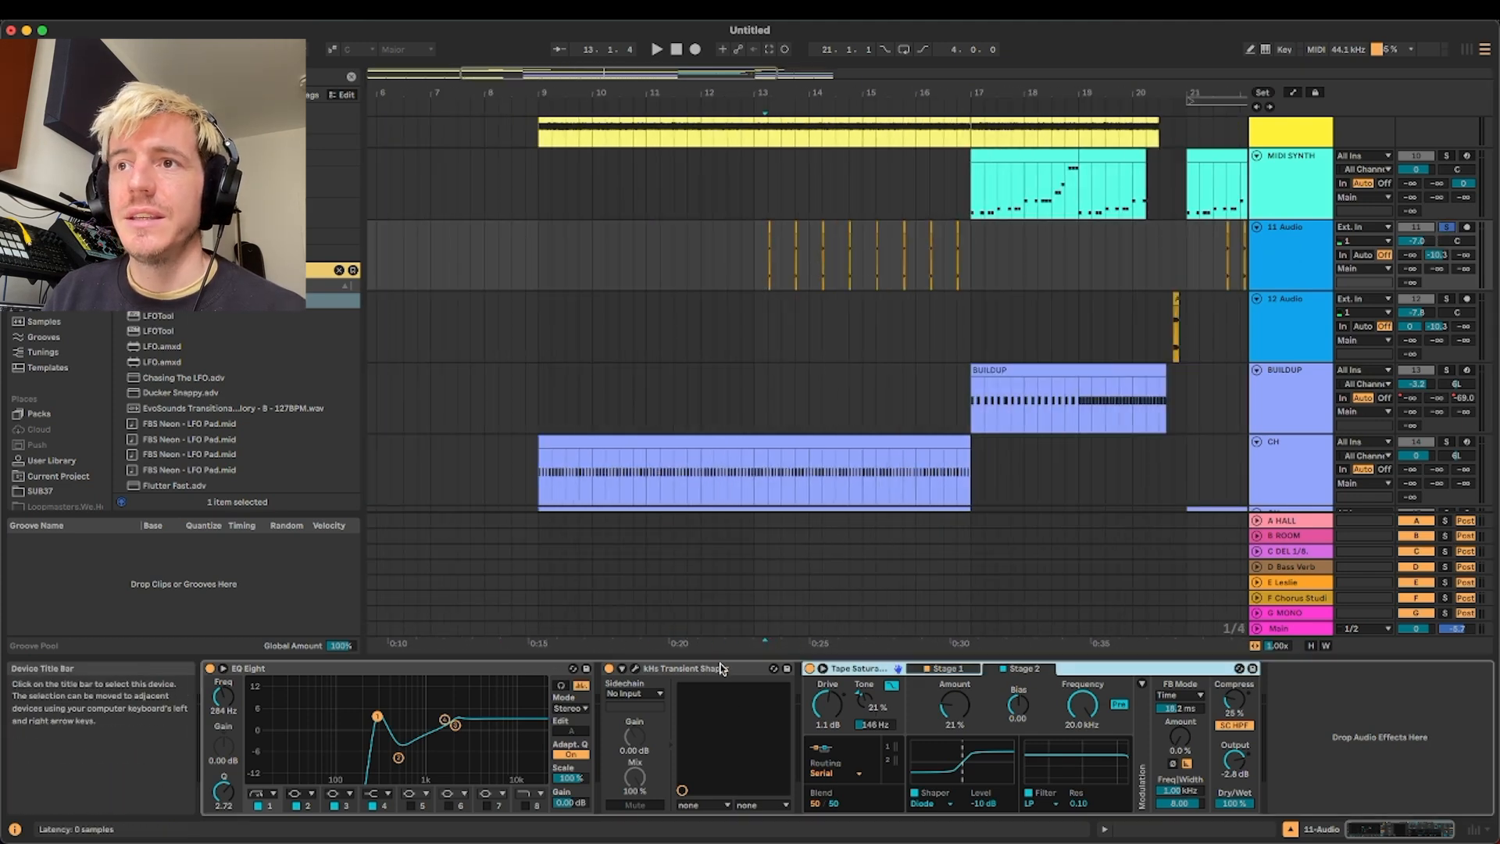
click(634, 668)
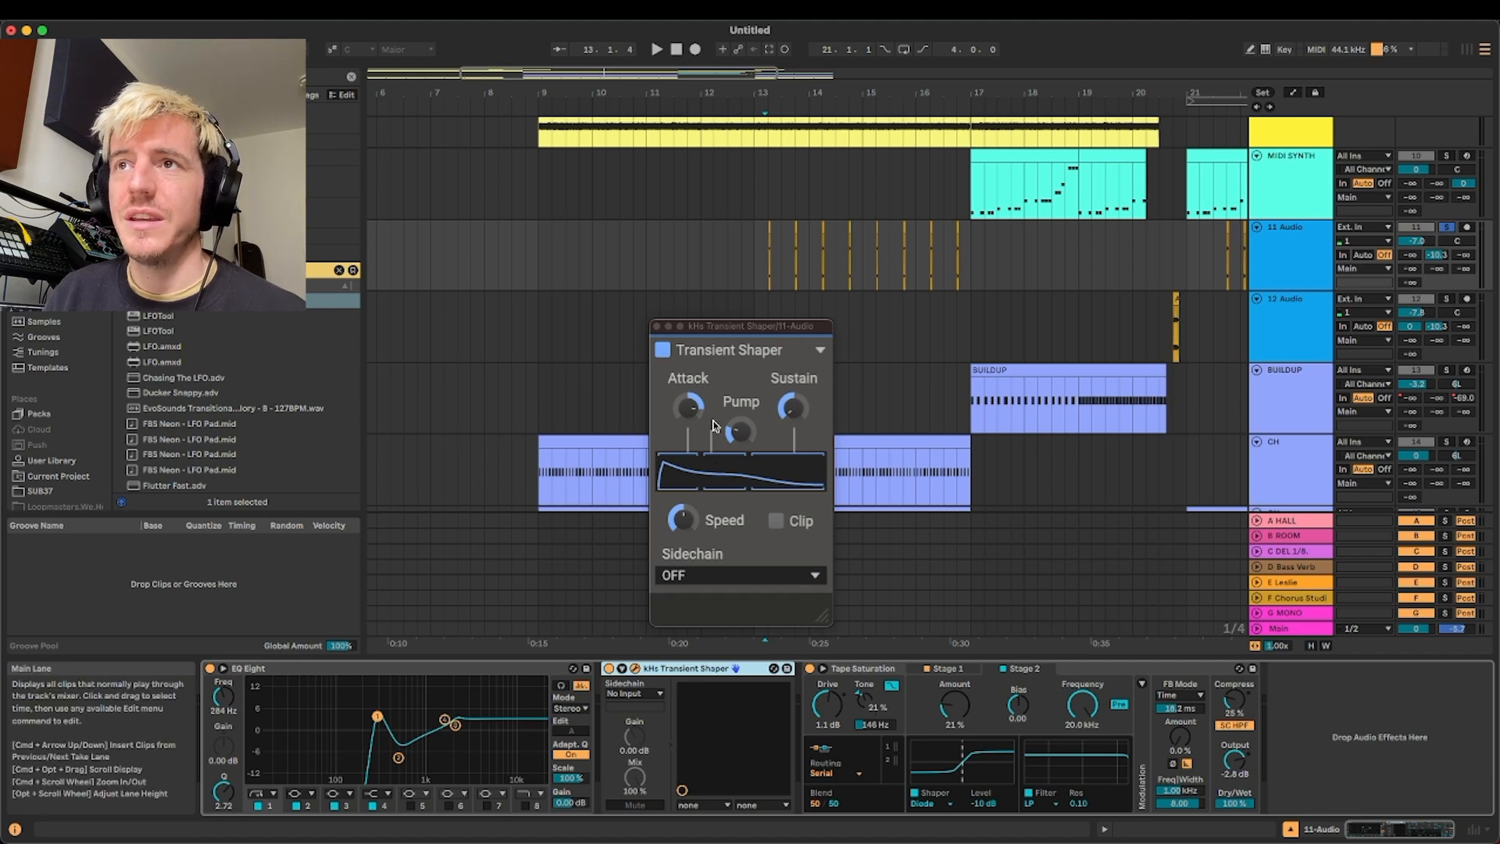
click(657, 326)
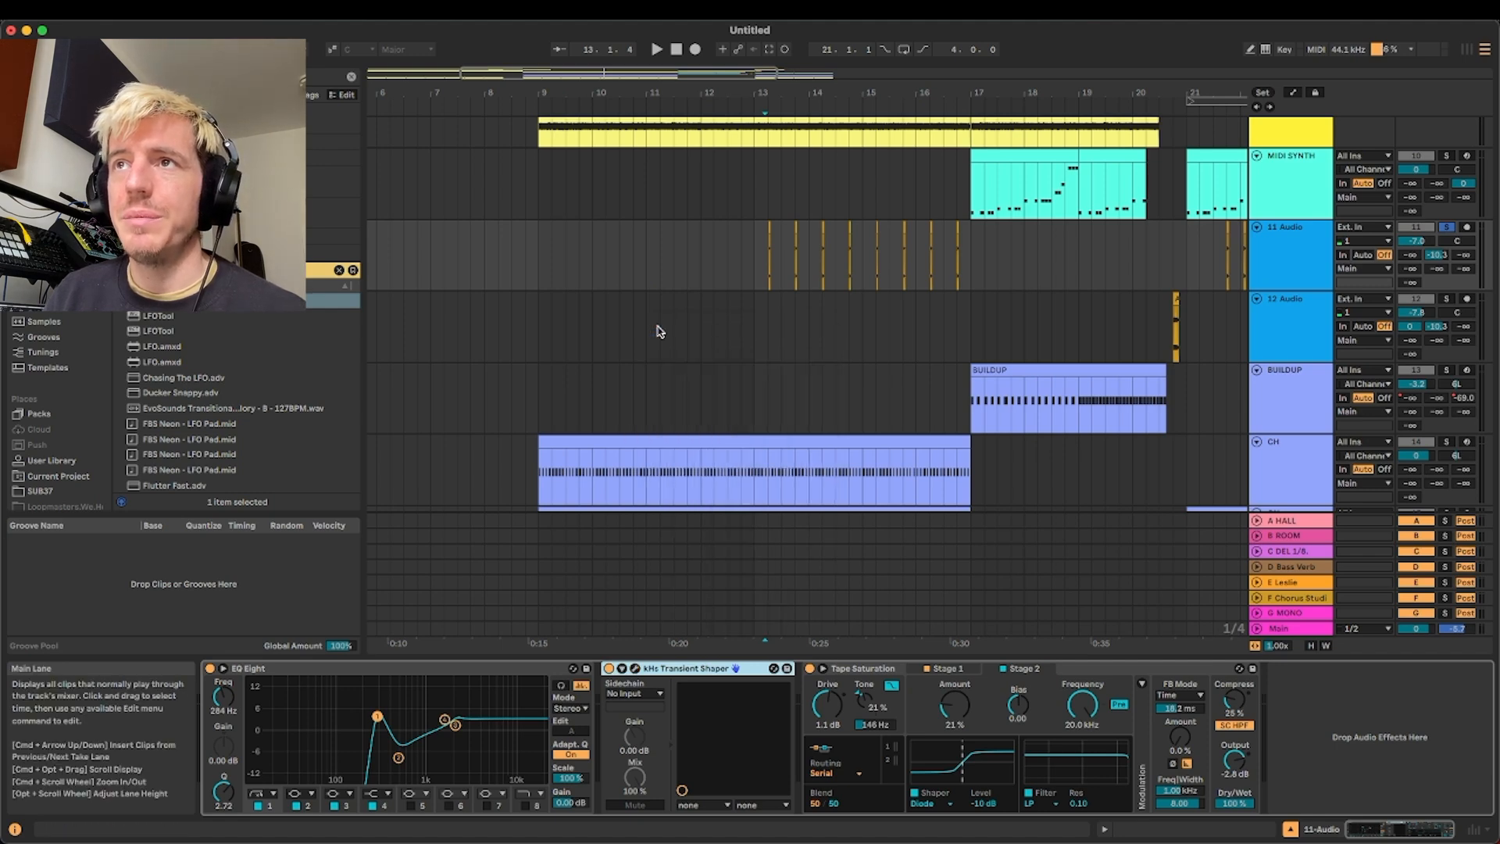
click(784, 239)
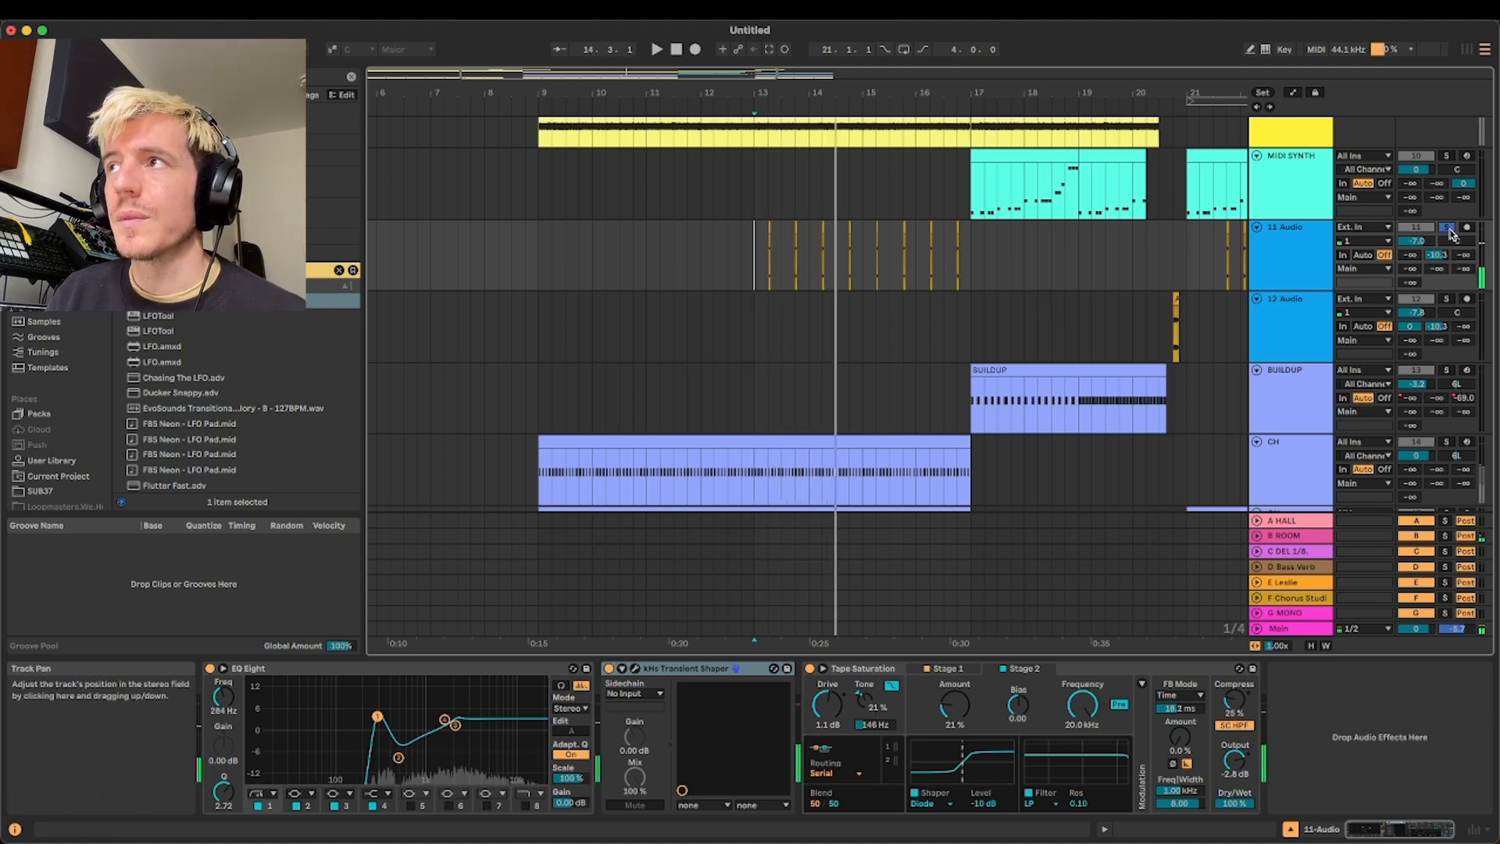
Add CH and OH to the soloed 11 Audio track, audition the three together from bar 13, and clear the solos
click(1446, 442)
scroll(1447, 444, down, 2)
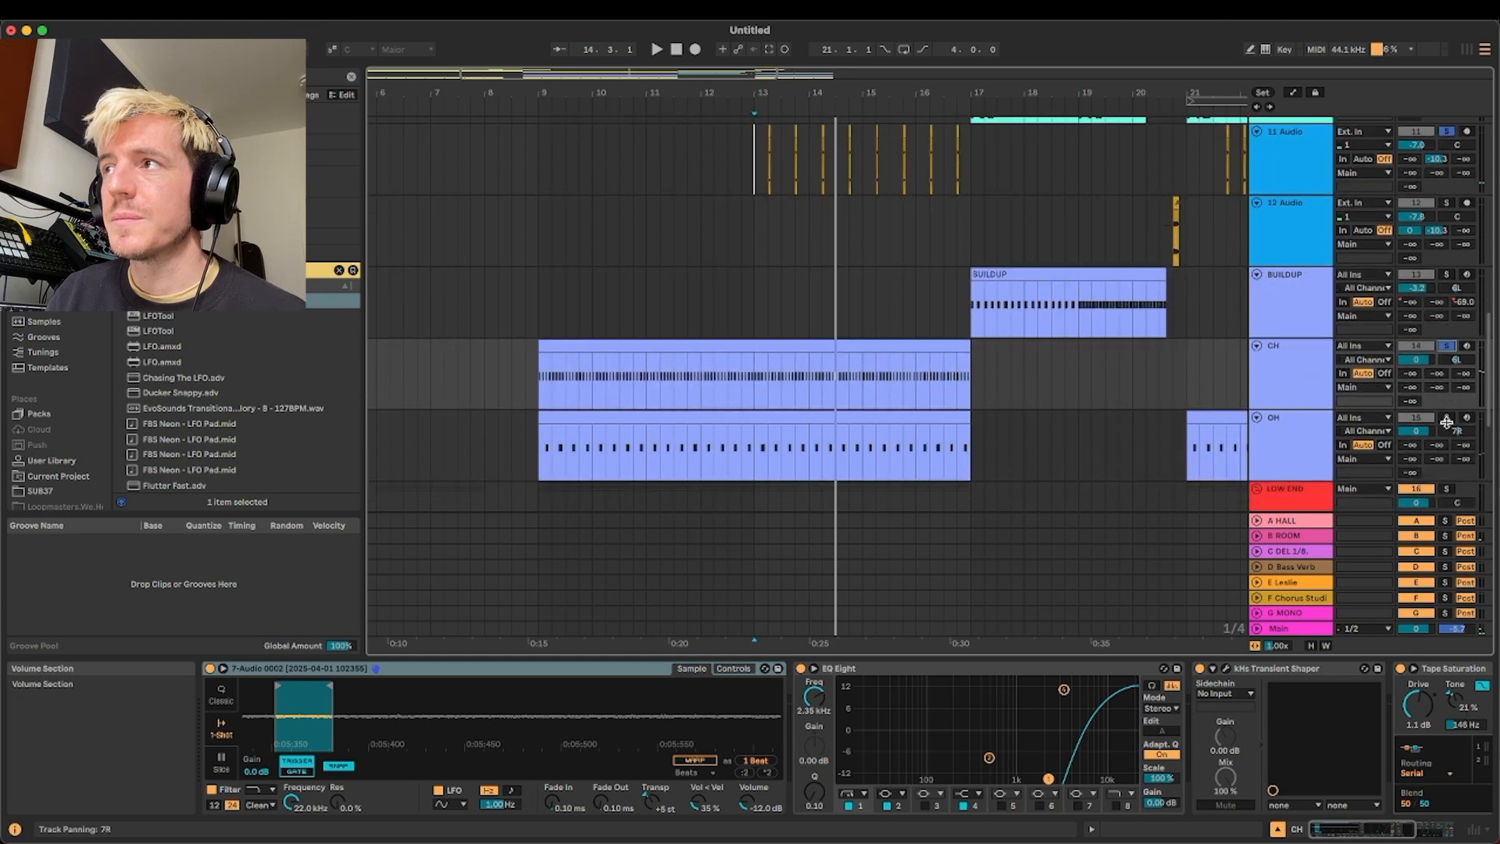
click(1446, 419)
key(space)
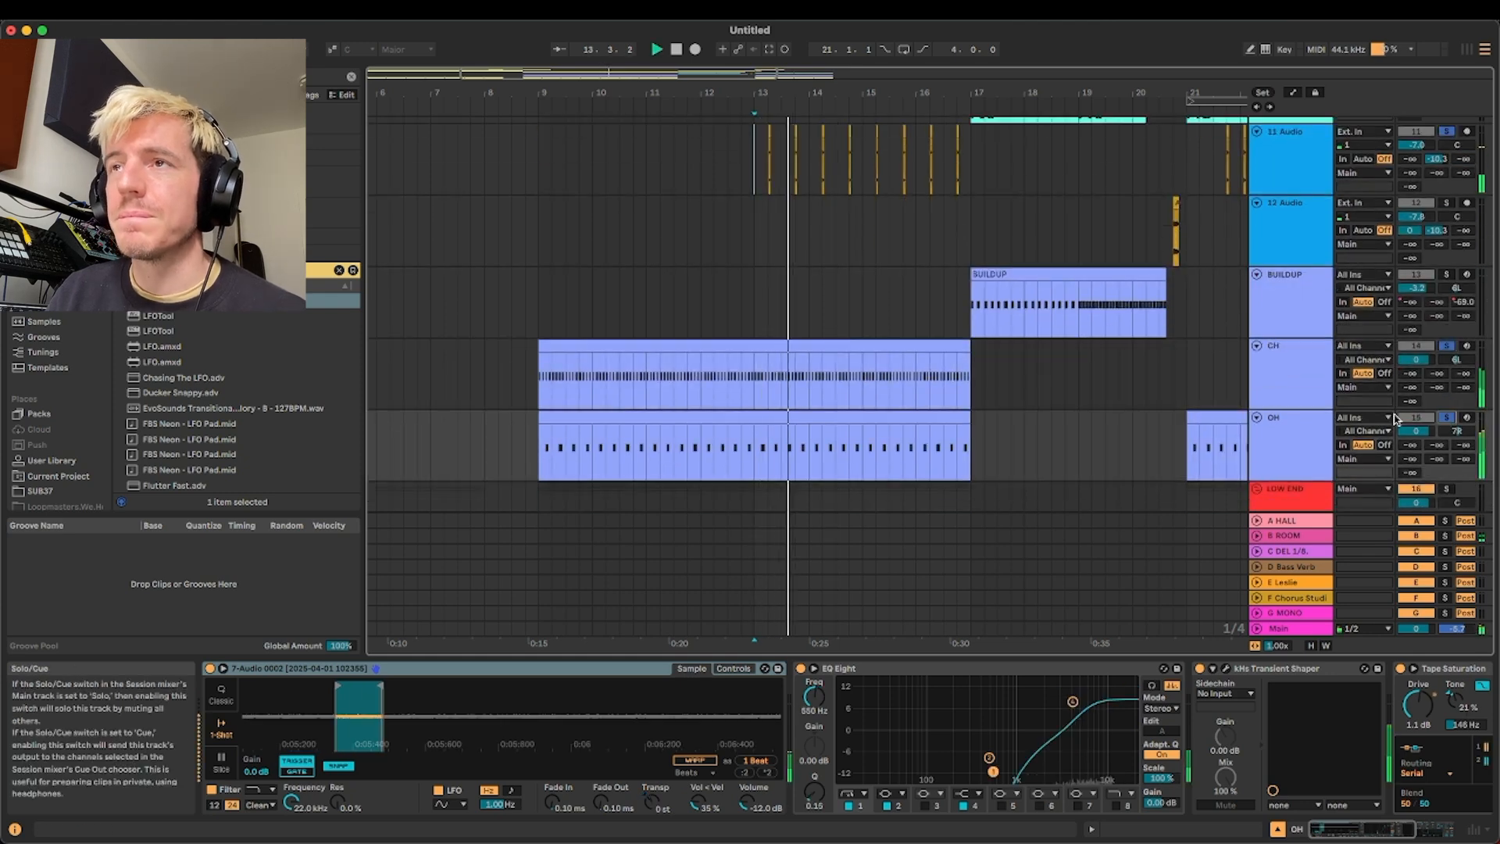
scroll(936, 395, up, 3)
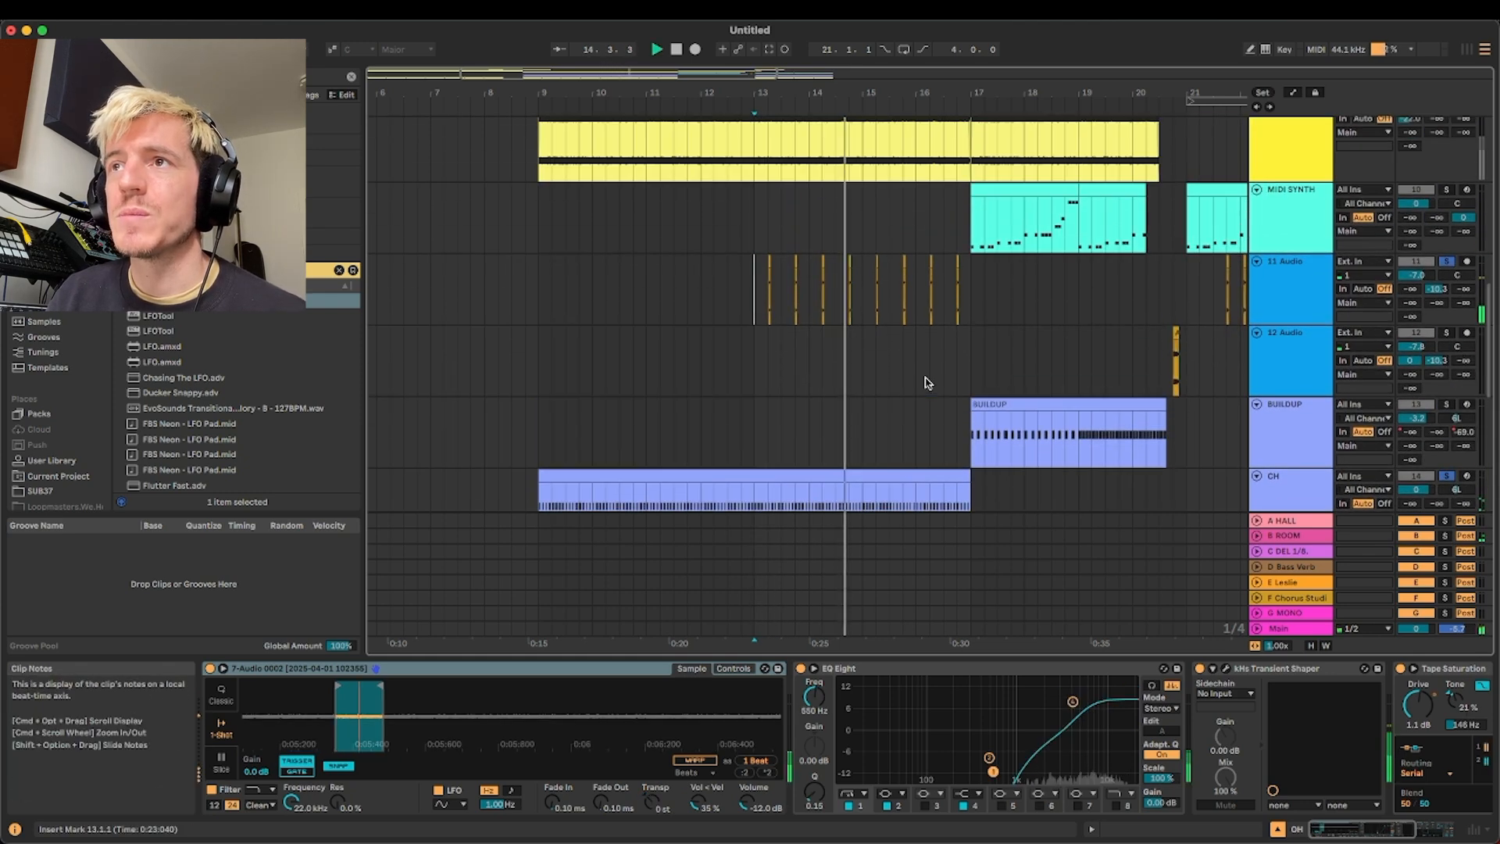
click(1446, 261)
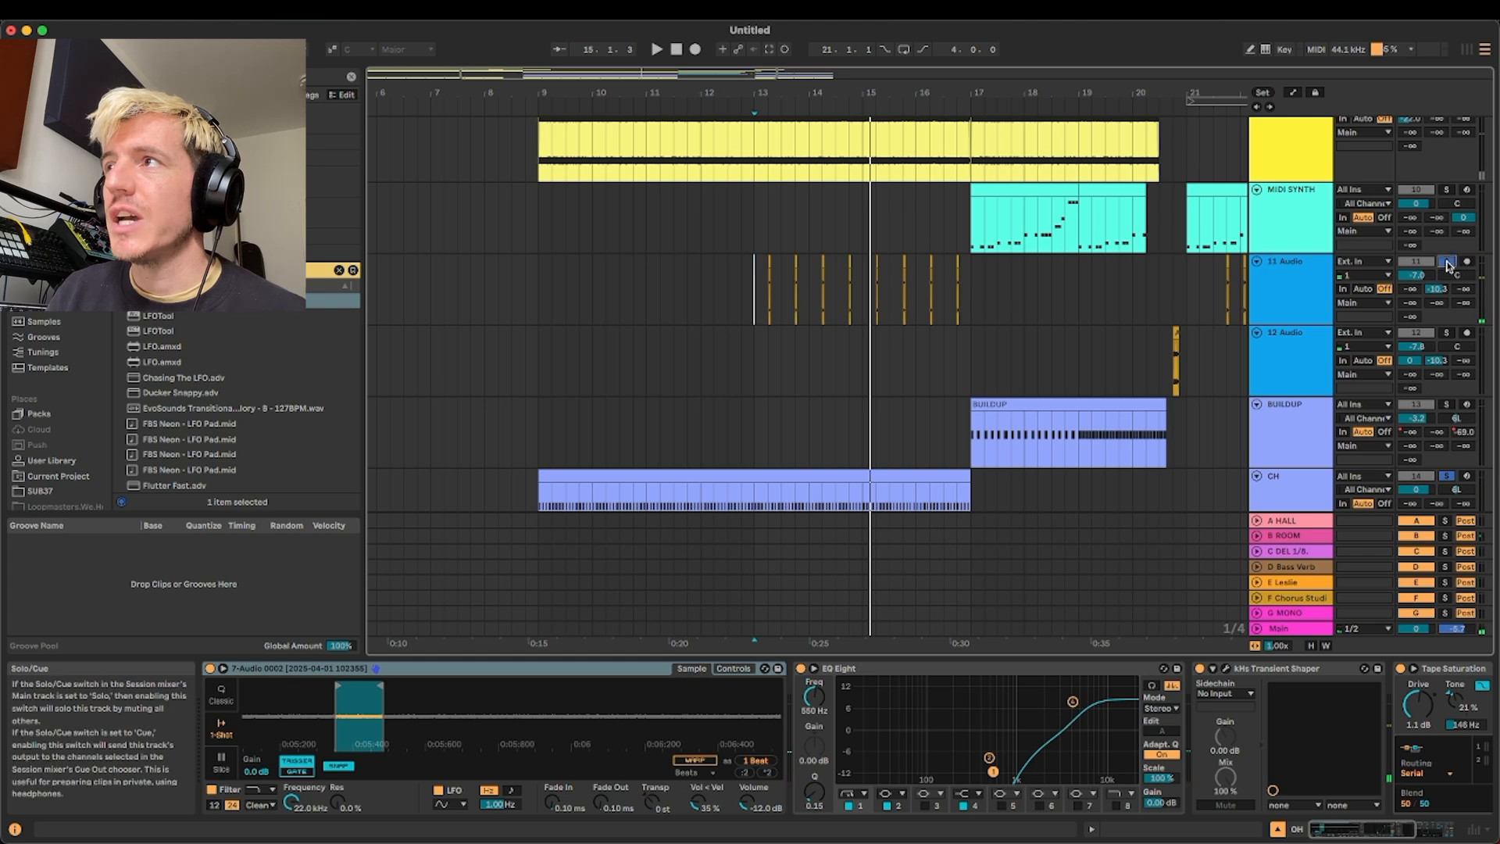
Select the MIDI SYNTH clip's portion from 17.1.1 to 19.1.1, then solo the track and audition it
scroll(988, 316, right, 5)
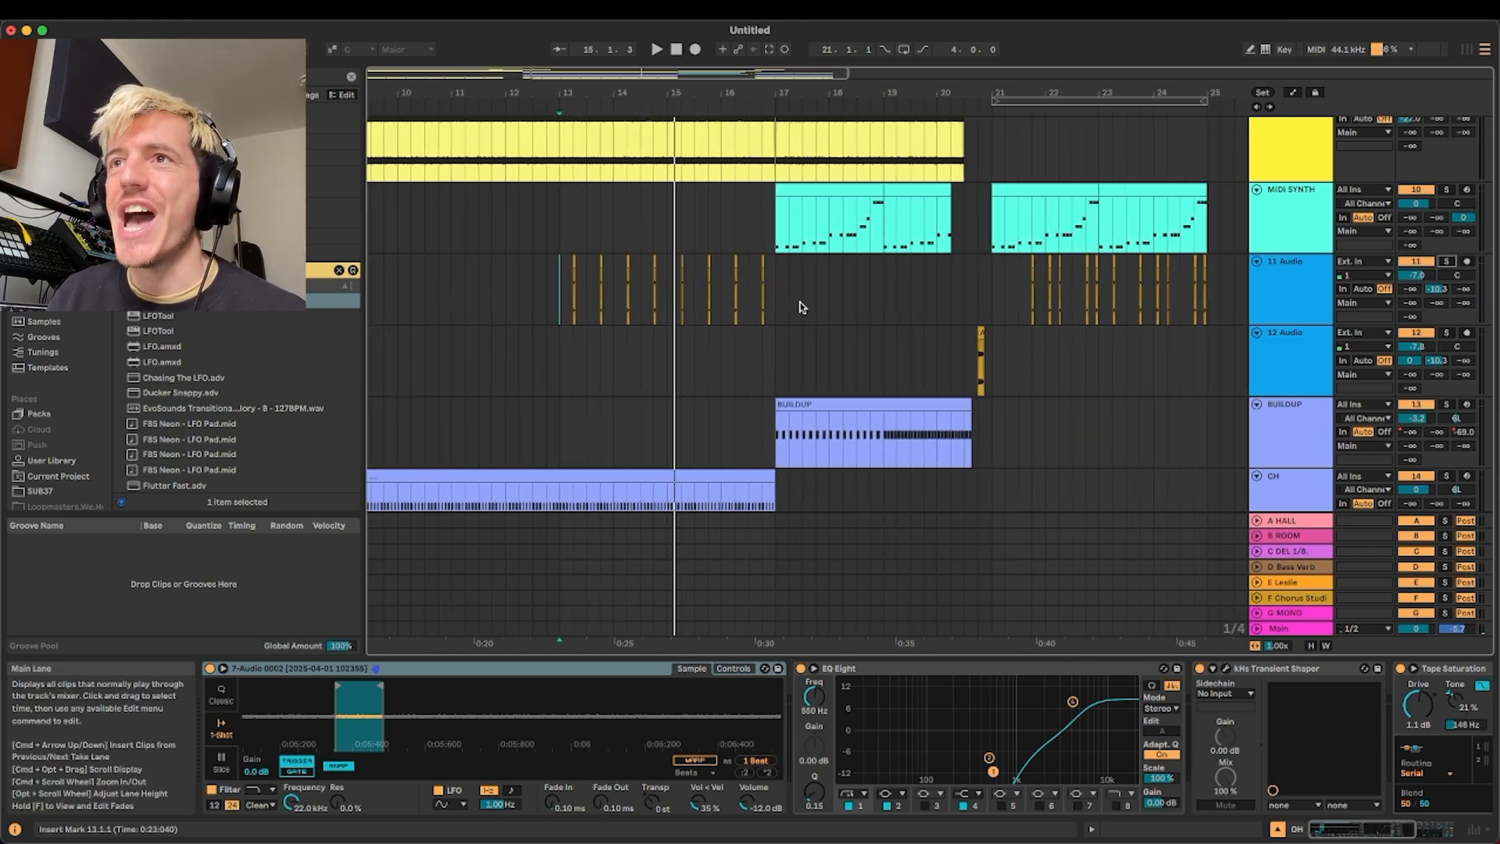
click(779, 303)
scroll(779, 304, up, 3)
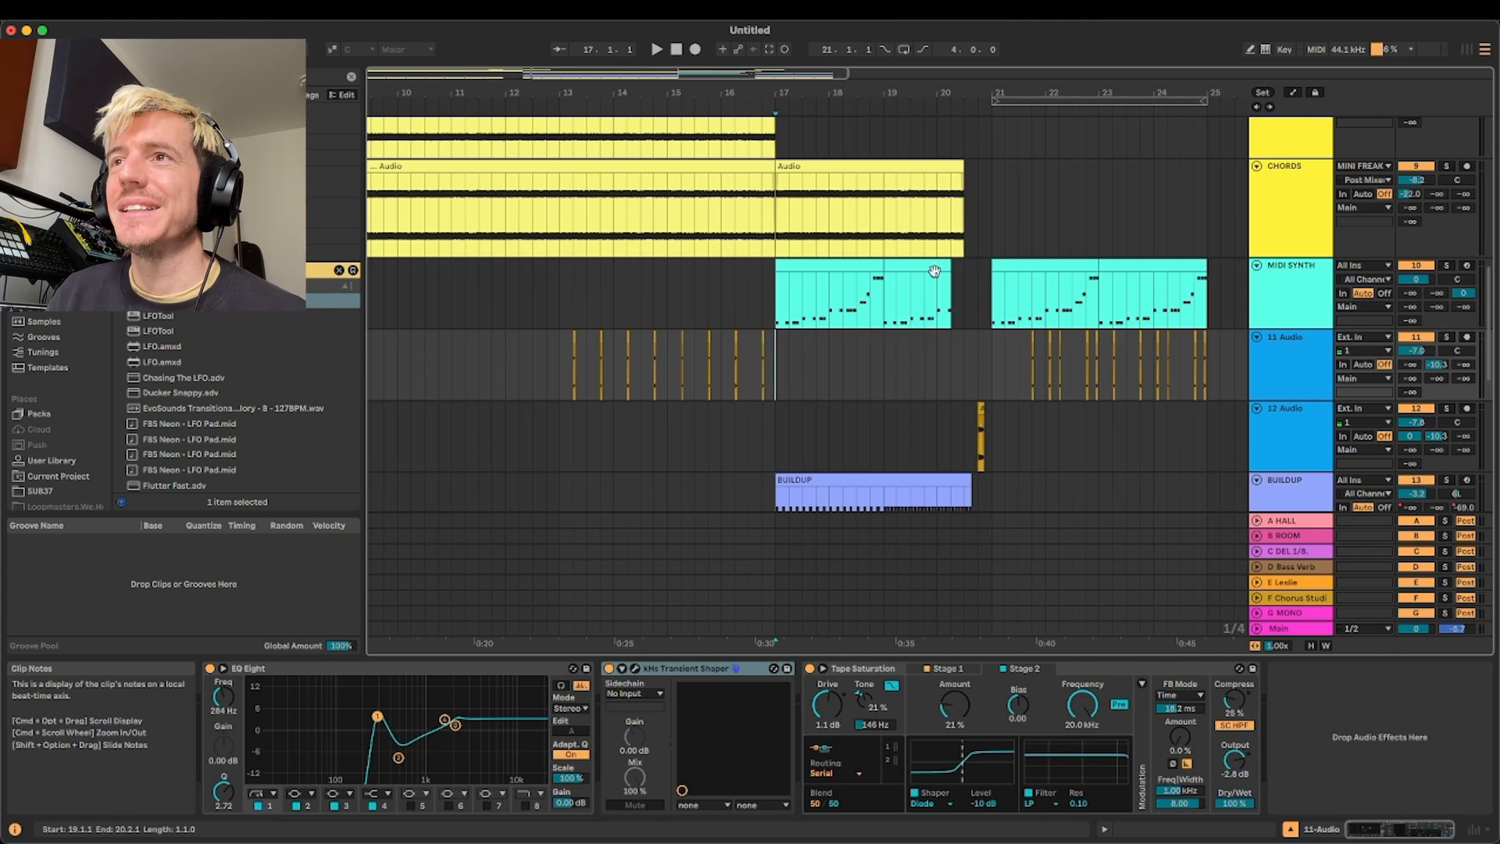
click(933, 270)
click(834, 268)
scroll(1256, 282, up, 2)
click(1295, 328)
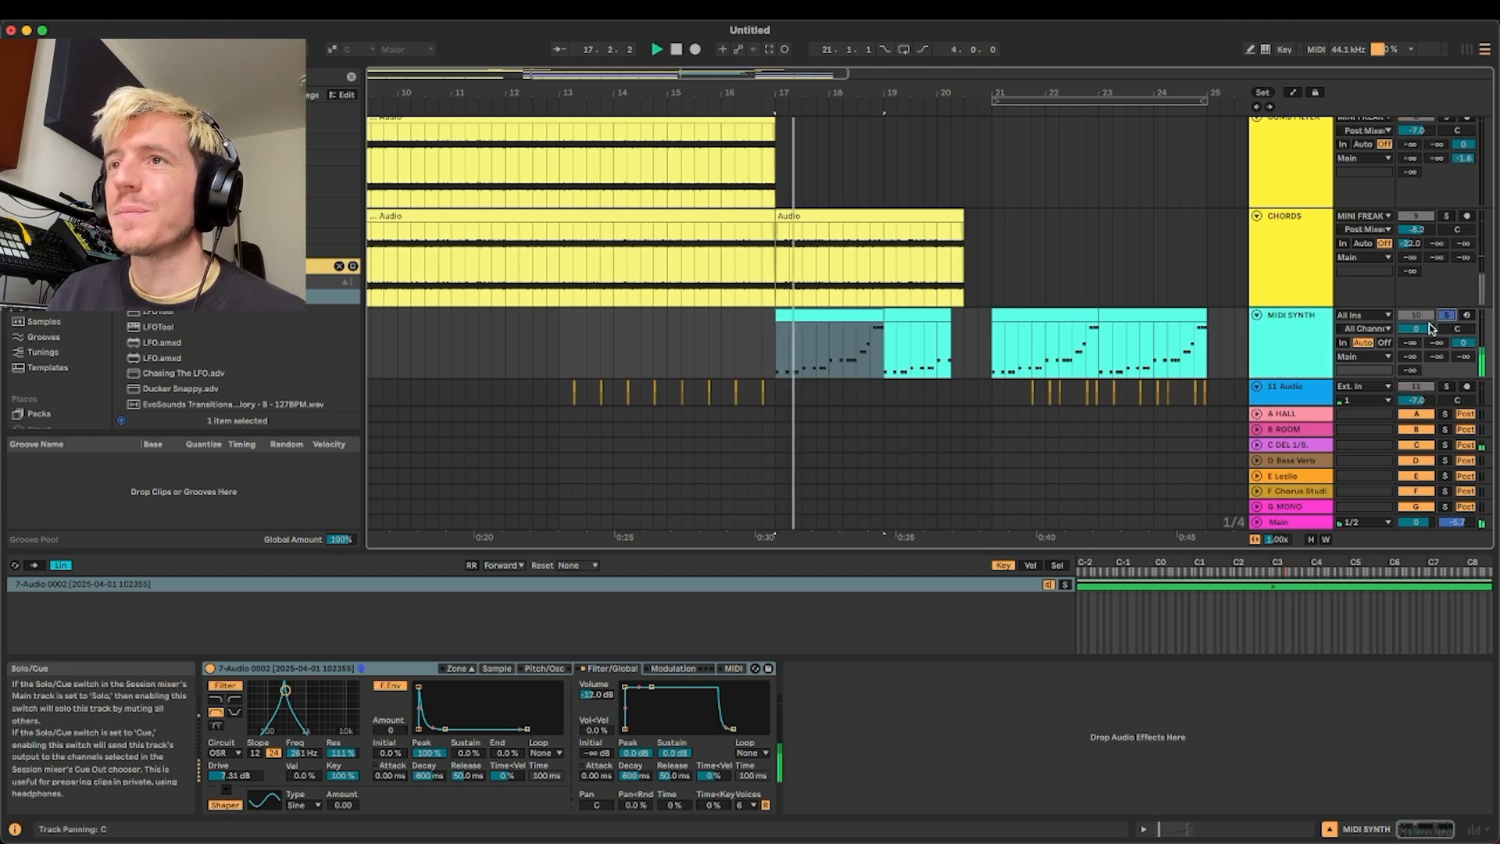
double_click(1280, 345)
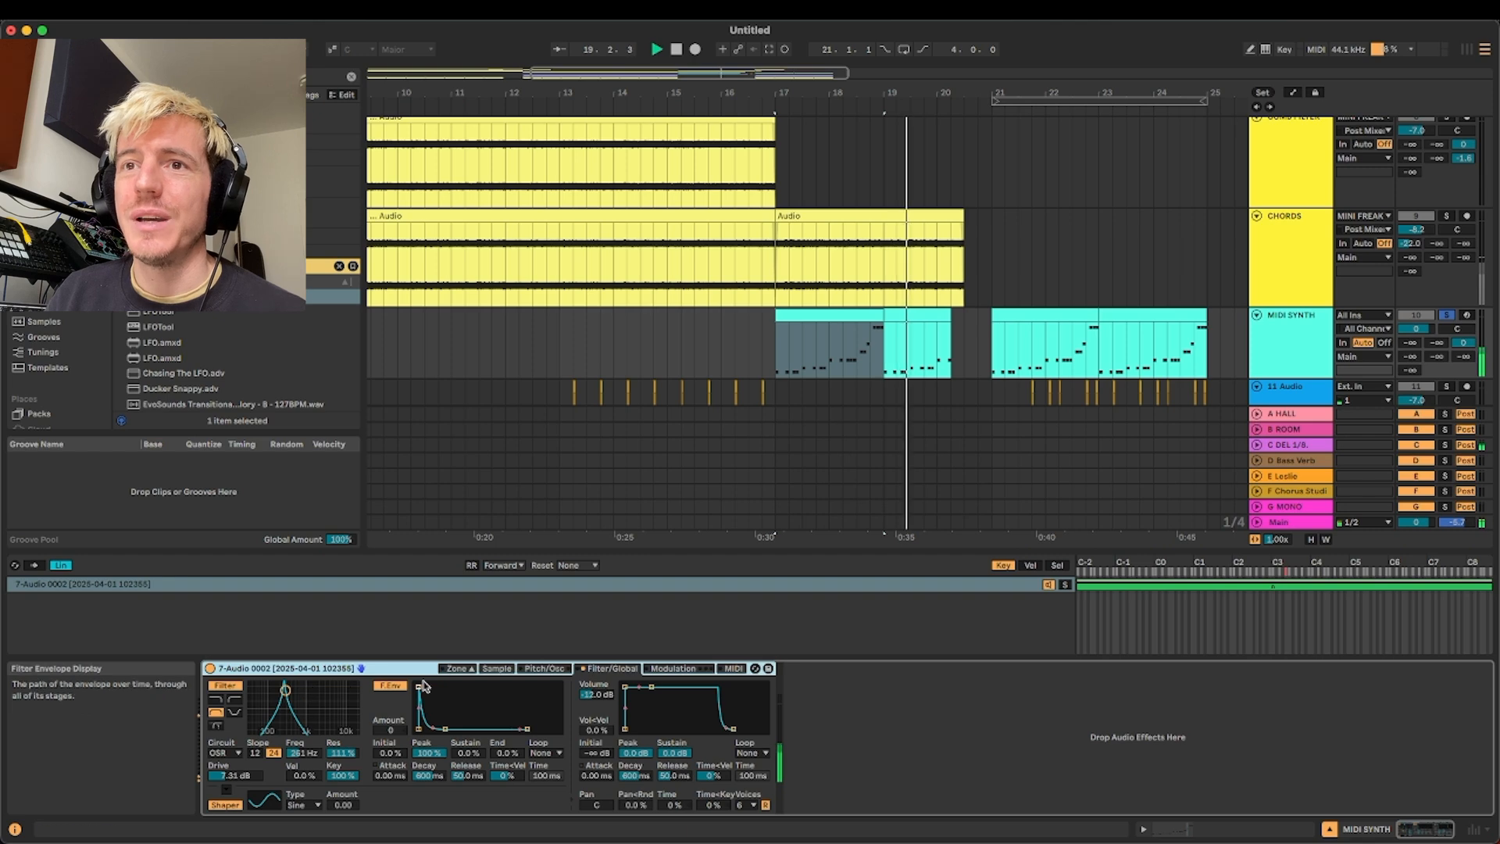
Examine the source sample in MIDI SYNTH's sampler, arm the track, and play a few notes with the computer MIDI keyboard
click(496, 669)
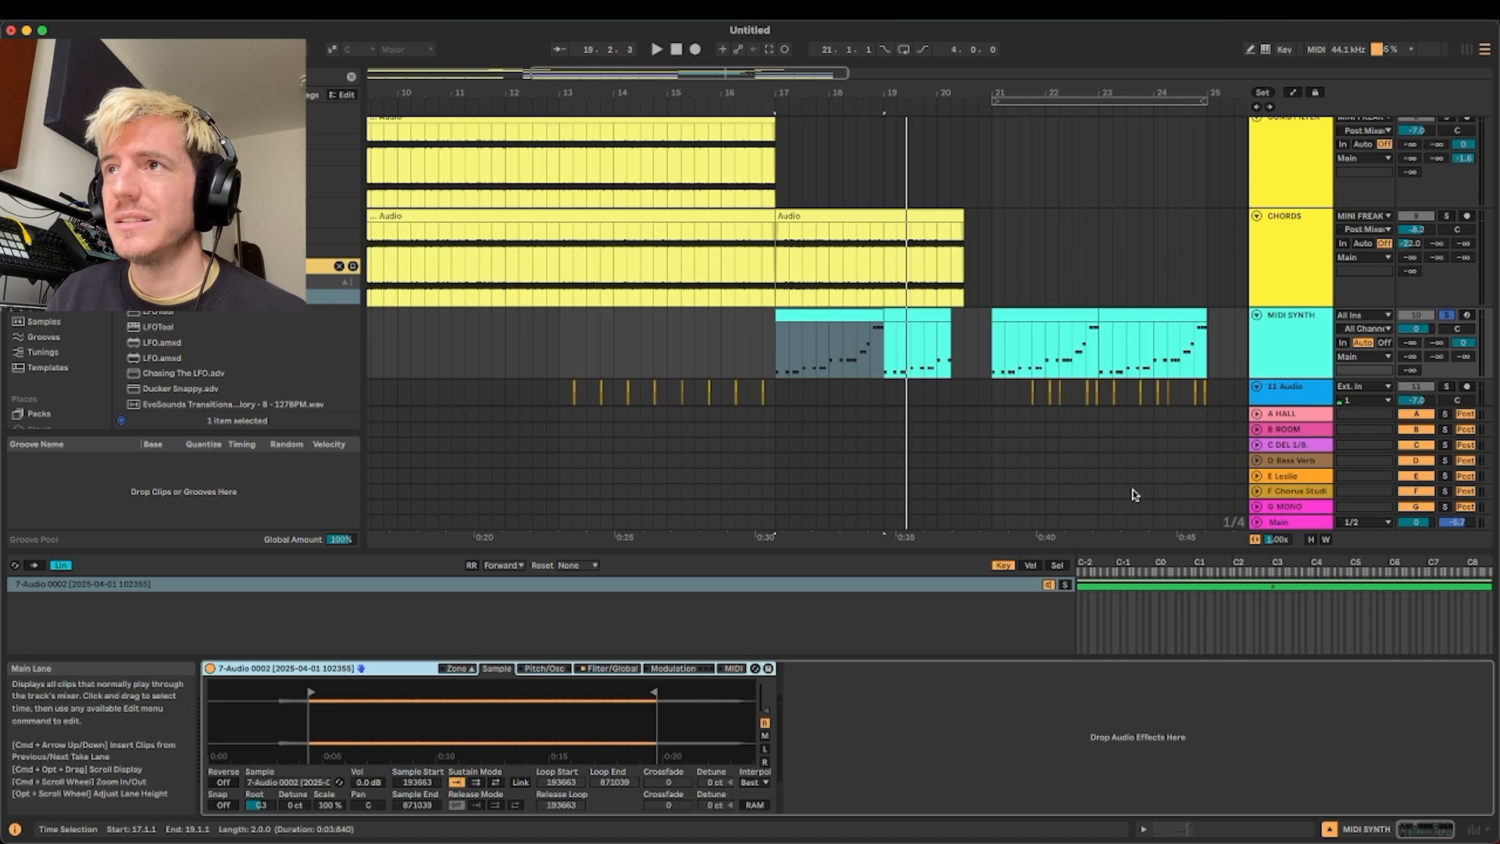
click(845, 345)
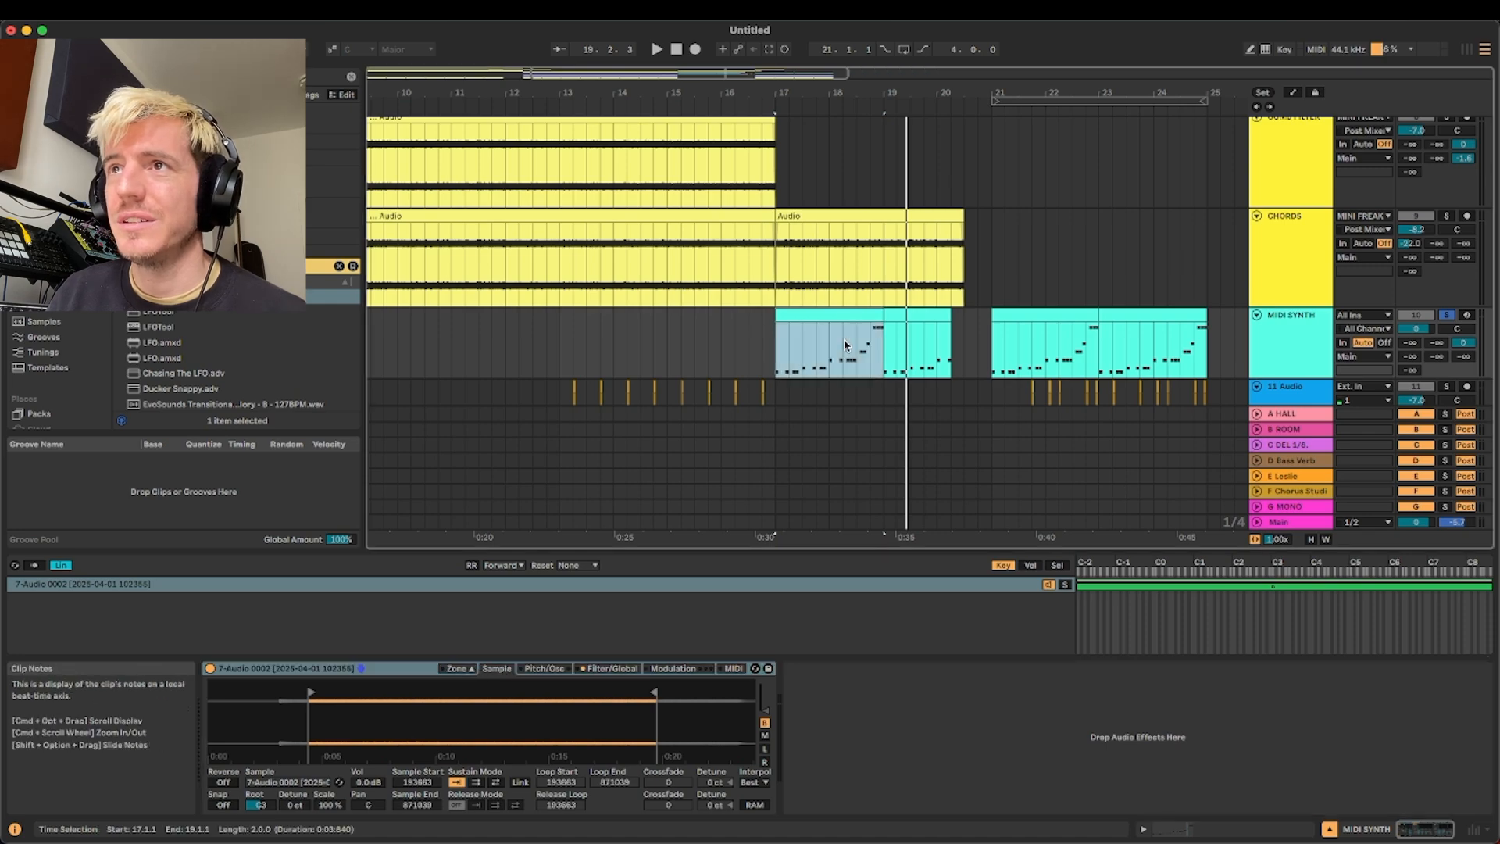
click(1467, 315)
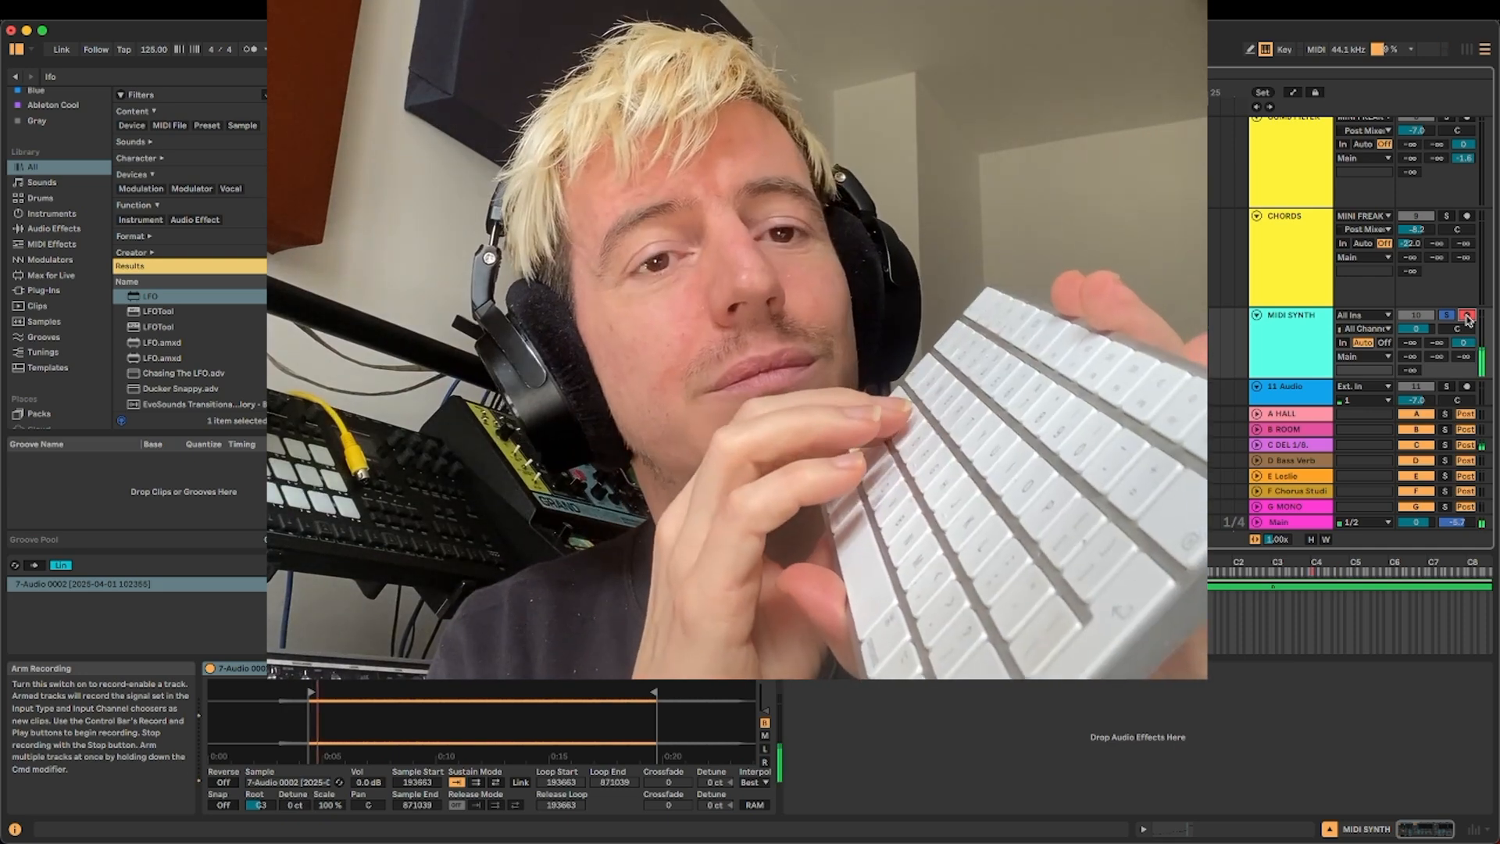
key(f)
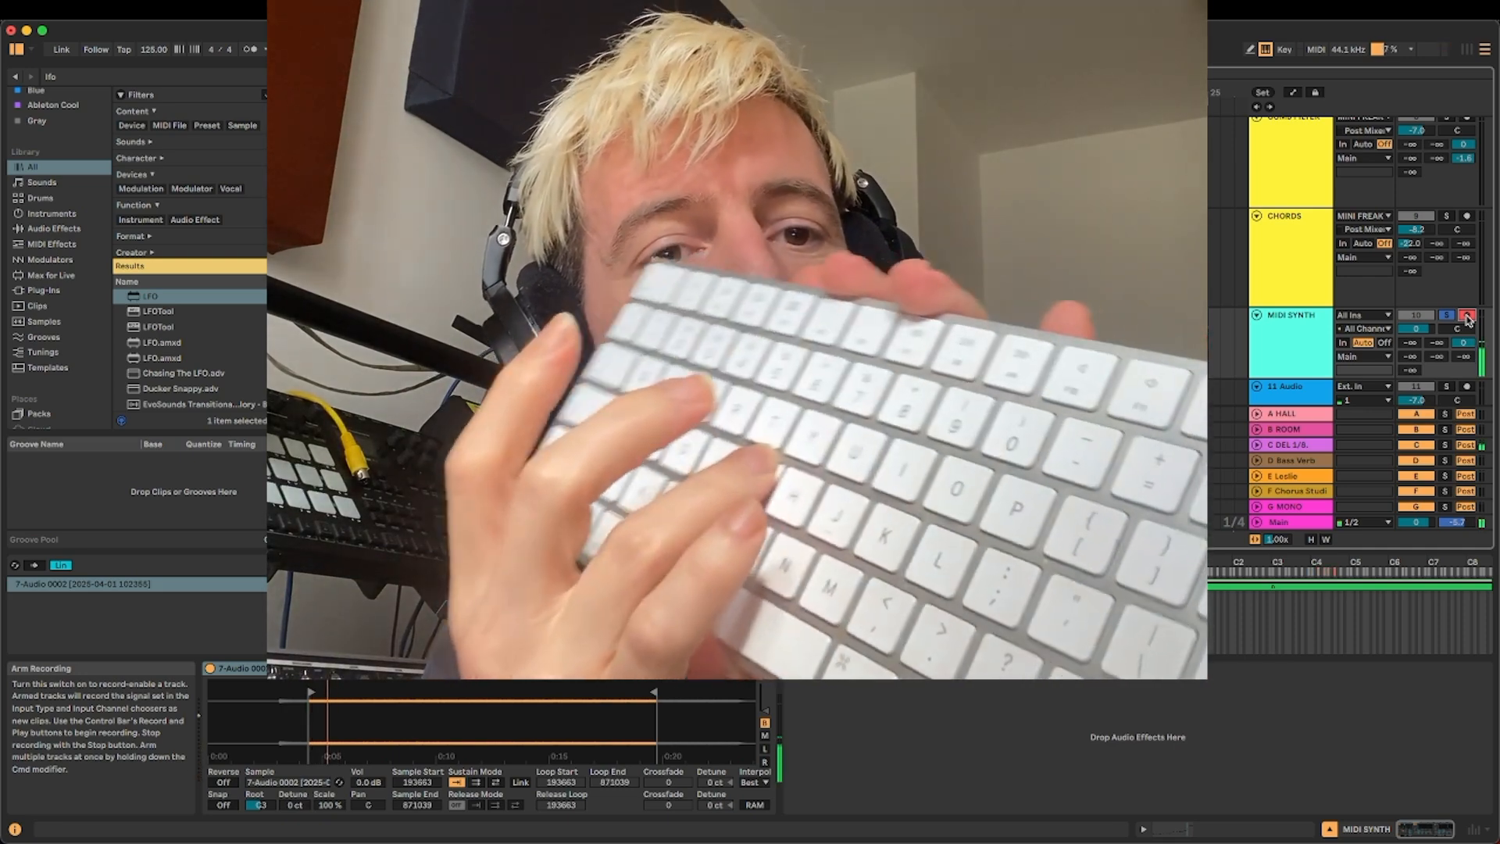
key(j)
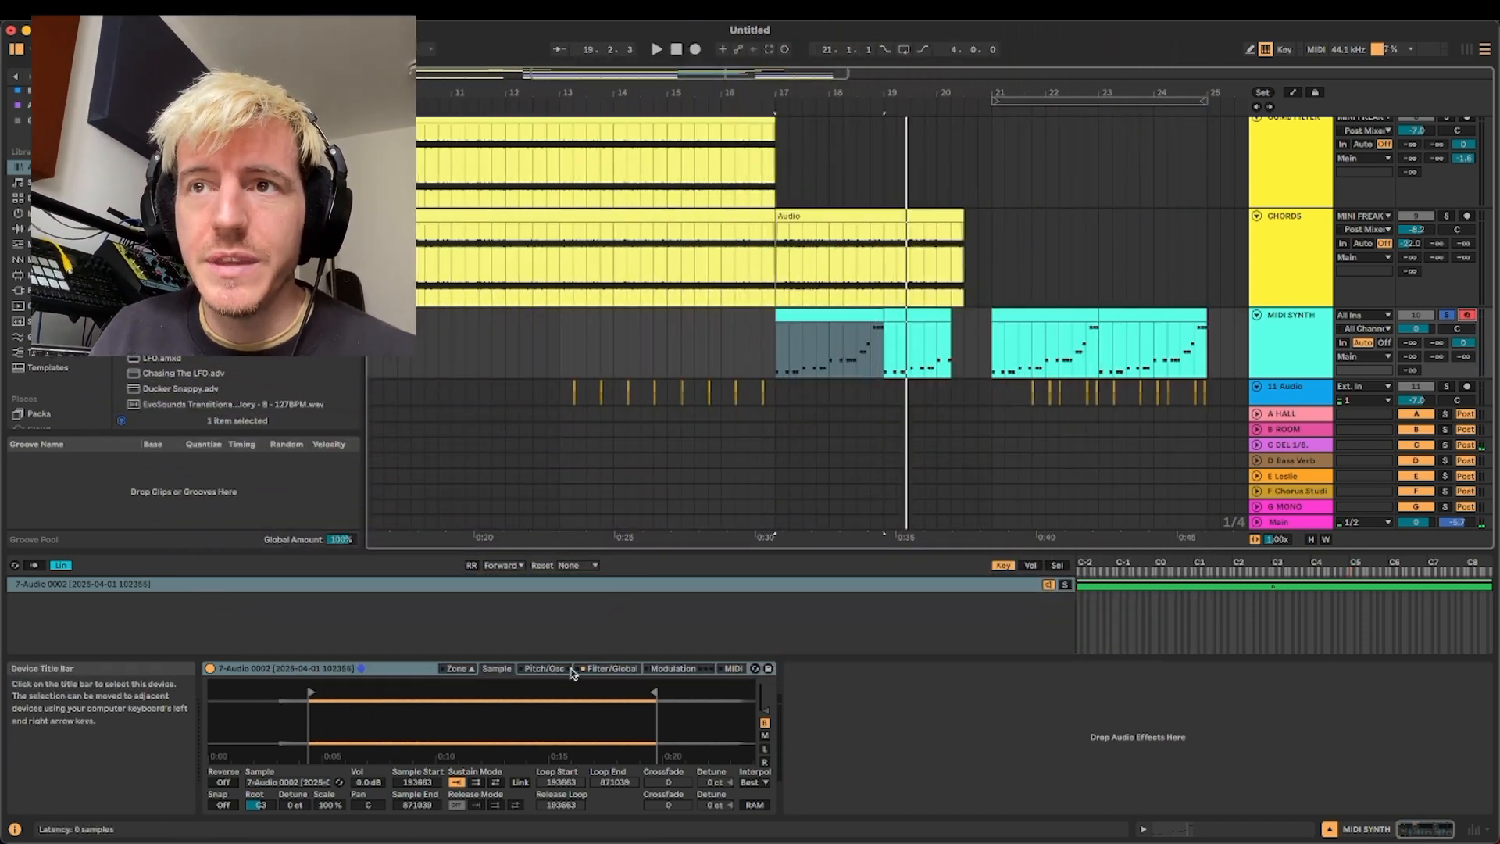
Examine MIDI SYNTH's filter and global sampler settings, and audition the track from 17.1.1 both soloed and in the full mix
click(603, 669)
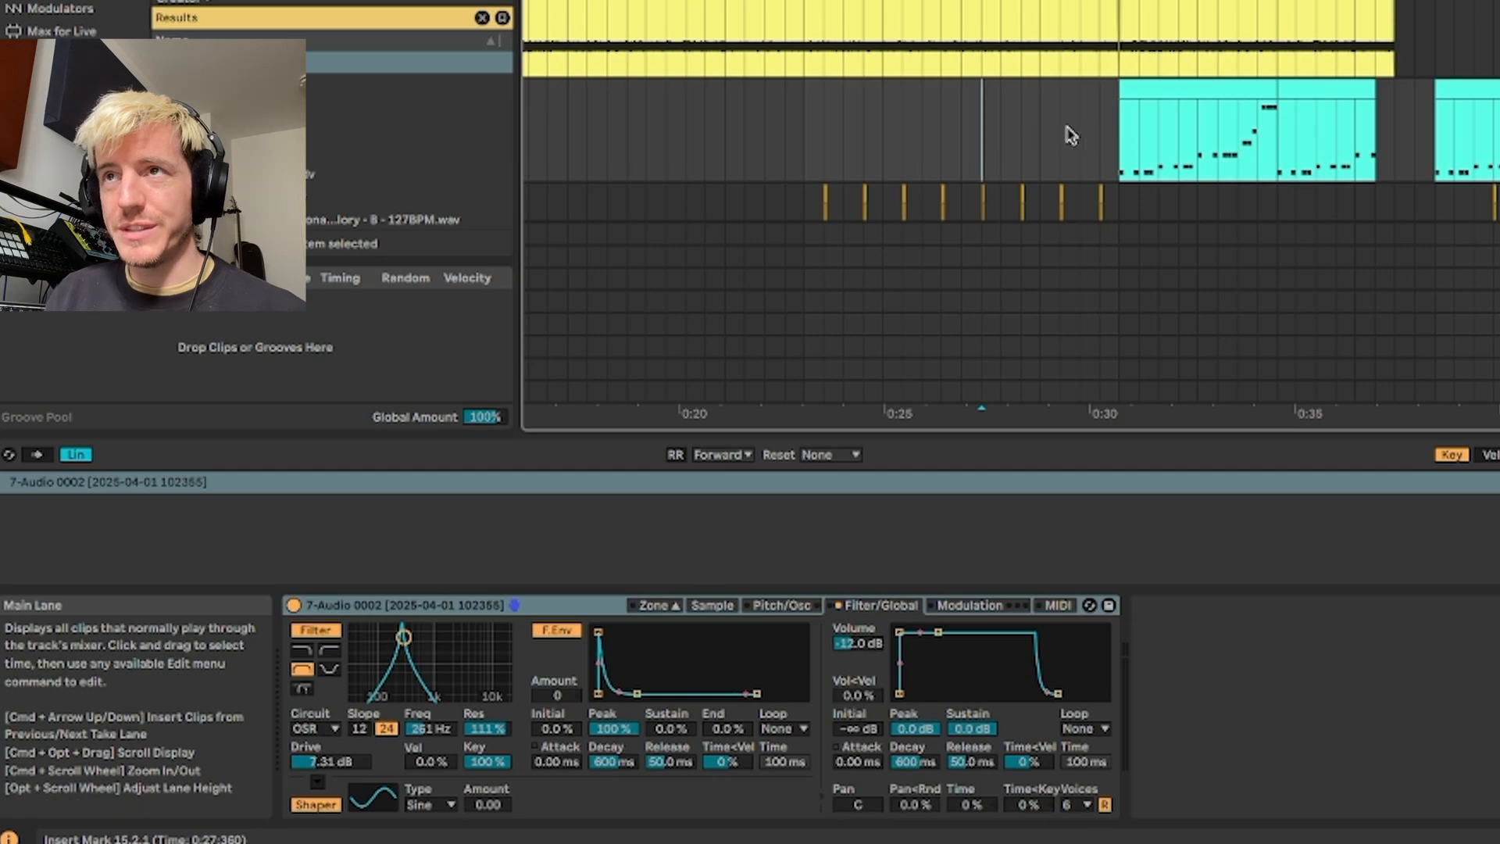
click(1122, 123)
key(space)
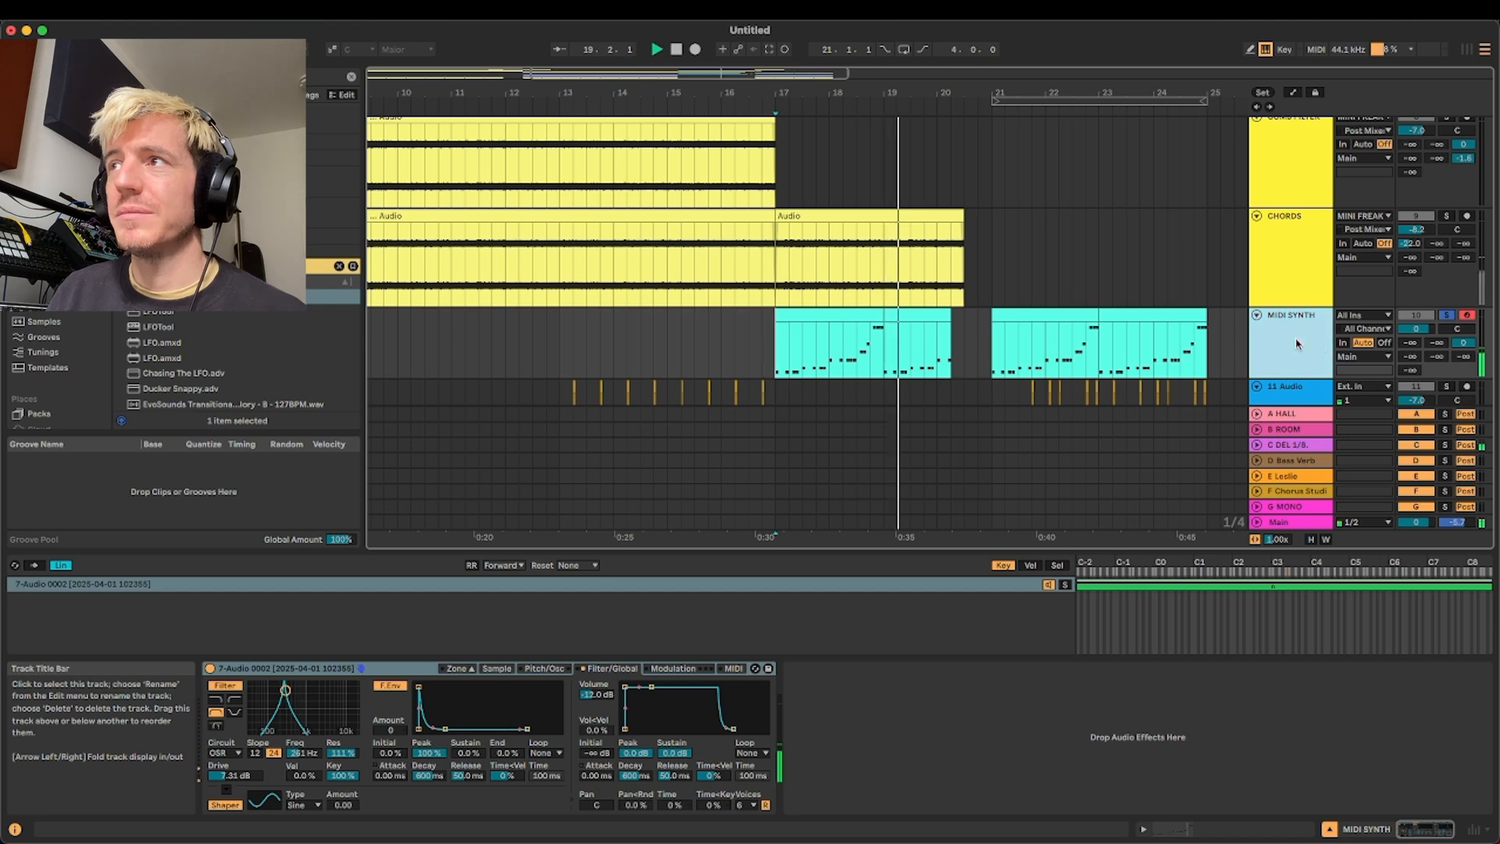
key(space)
click(1447, 316)
key(space)
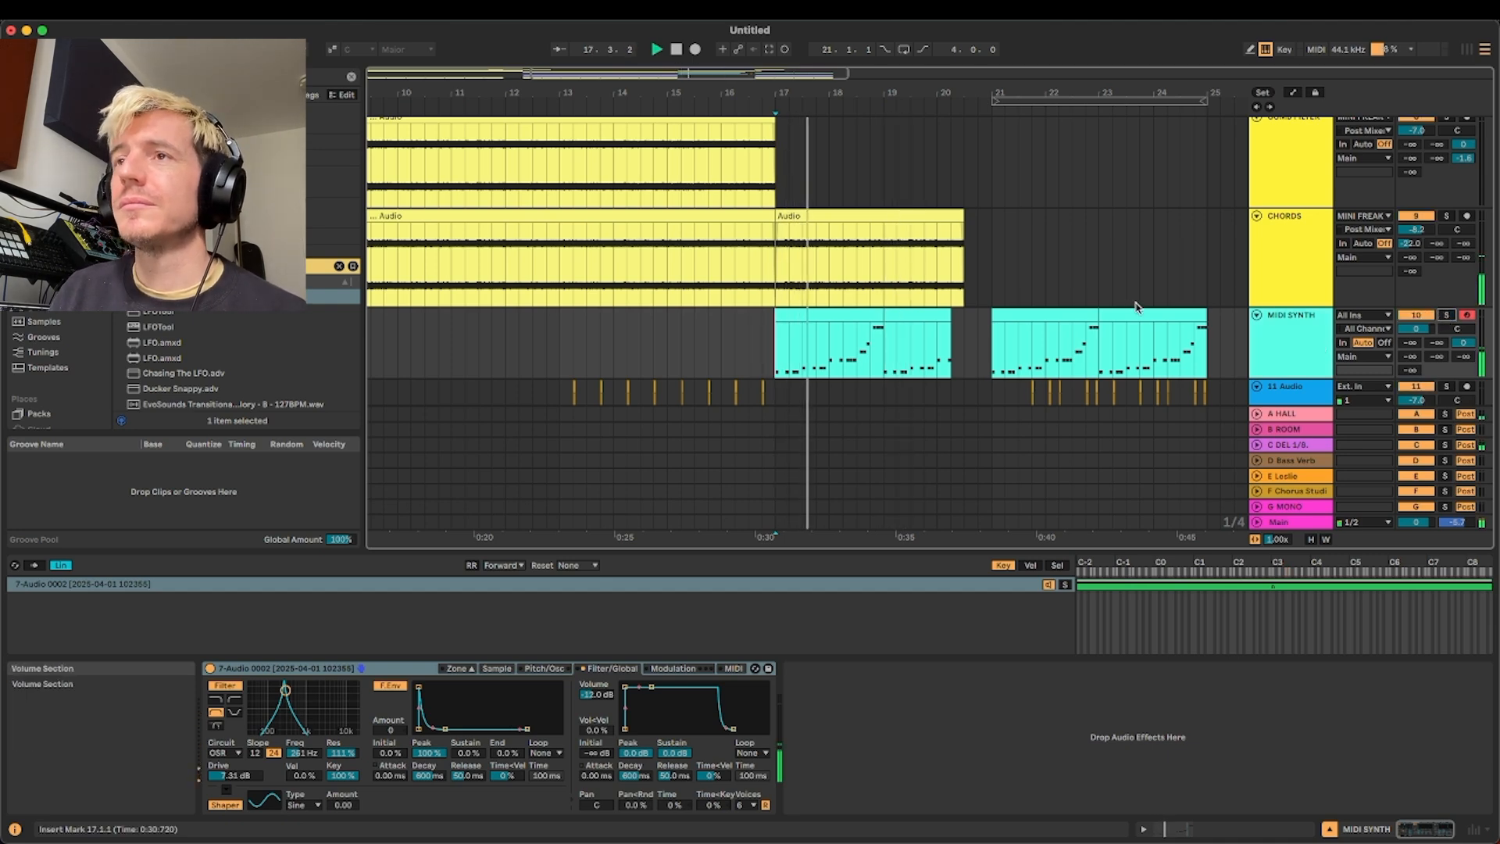
Select the BUILDUP clip at bar 17 and examine its sampler's pitch envelope and source sample region
scroll(870, 301, down, 3)
scroll(870, 300, down, 2)
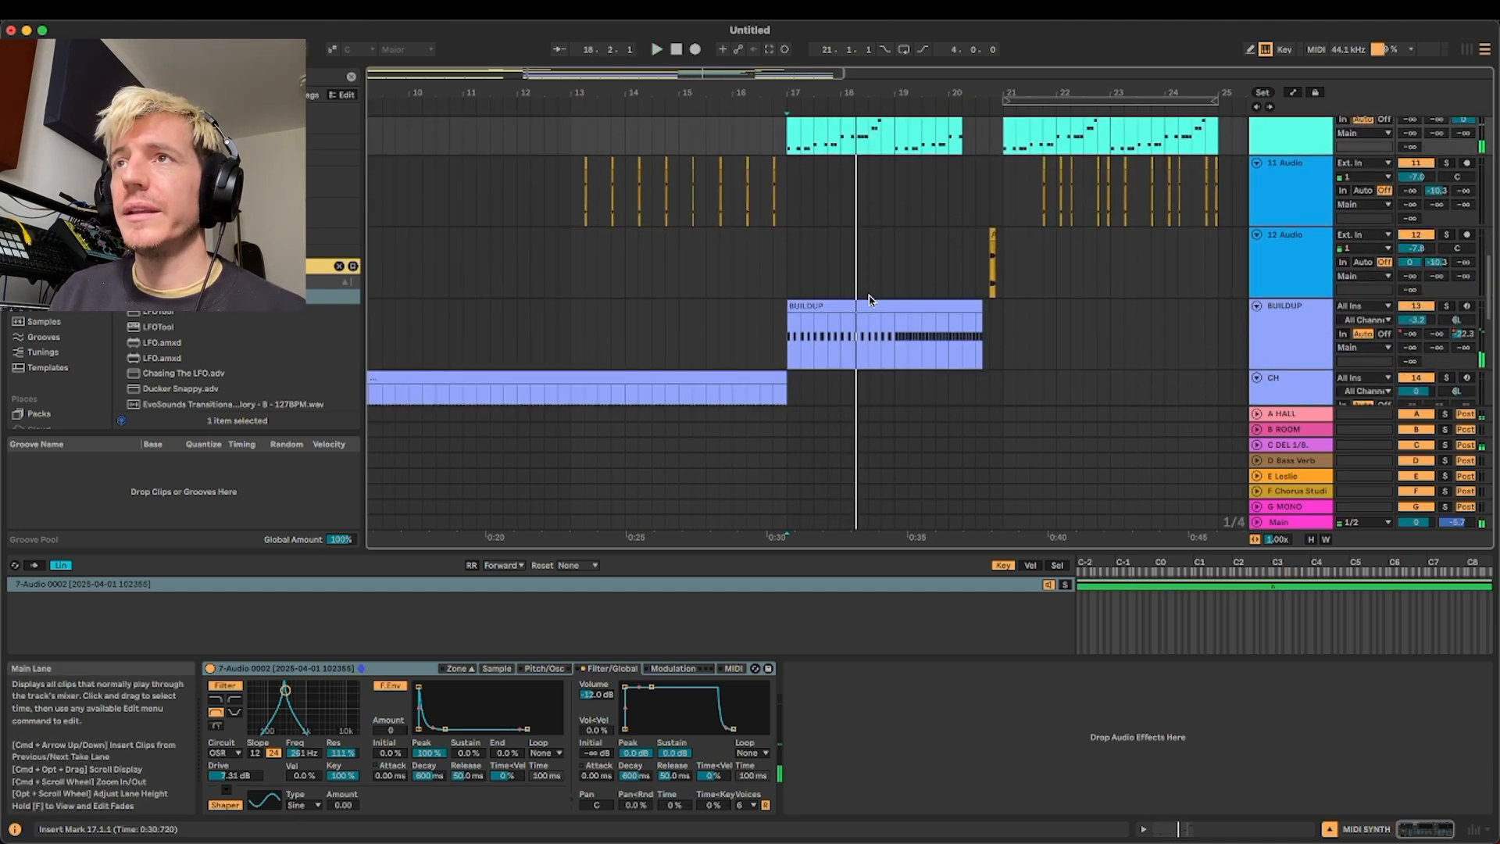
click(864, 301)
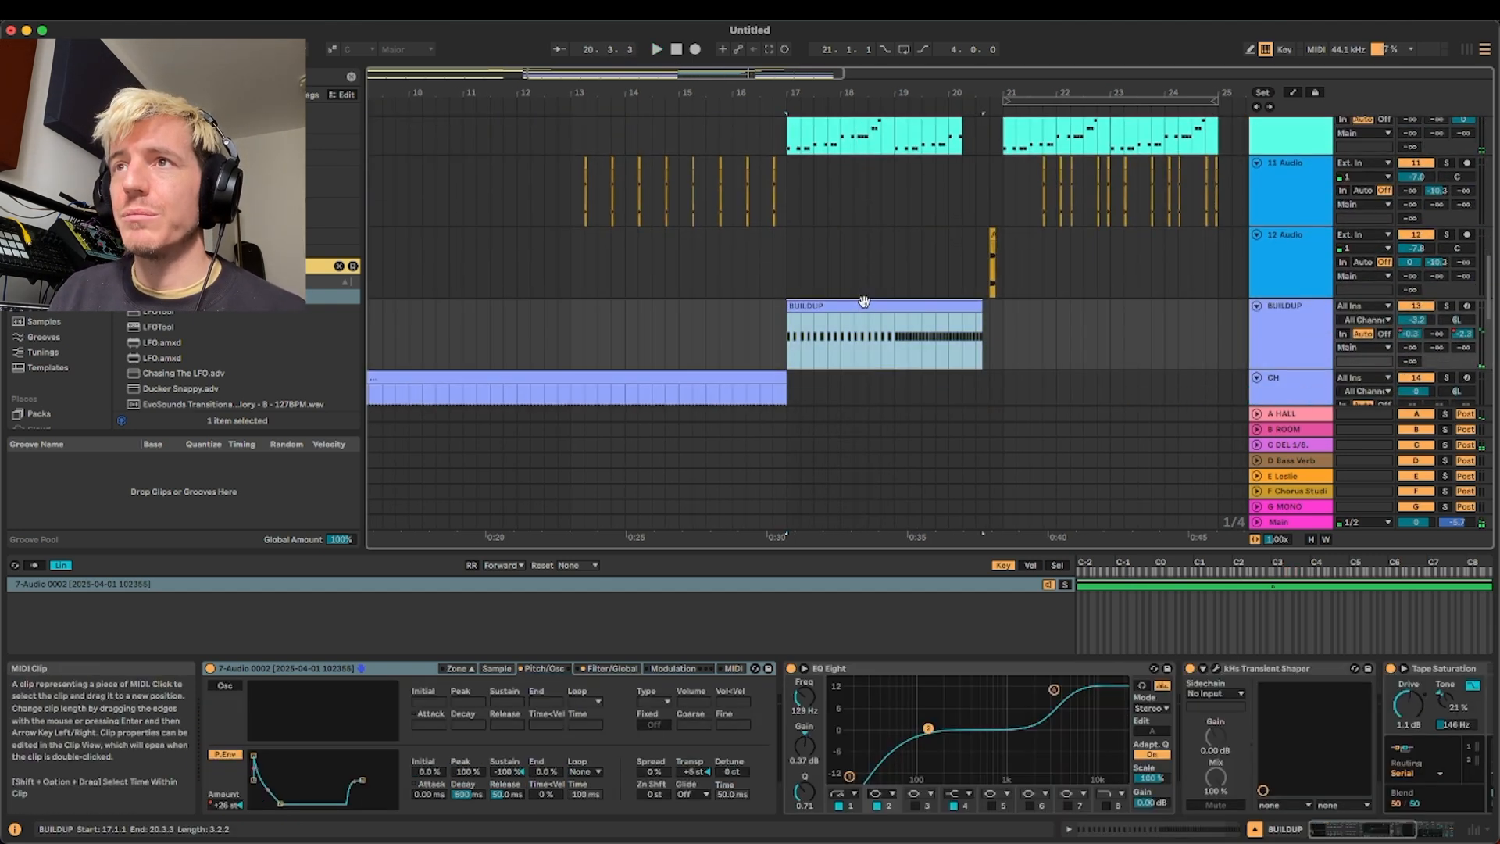
scroll(872, 306, down, 3)
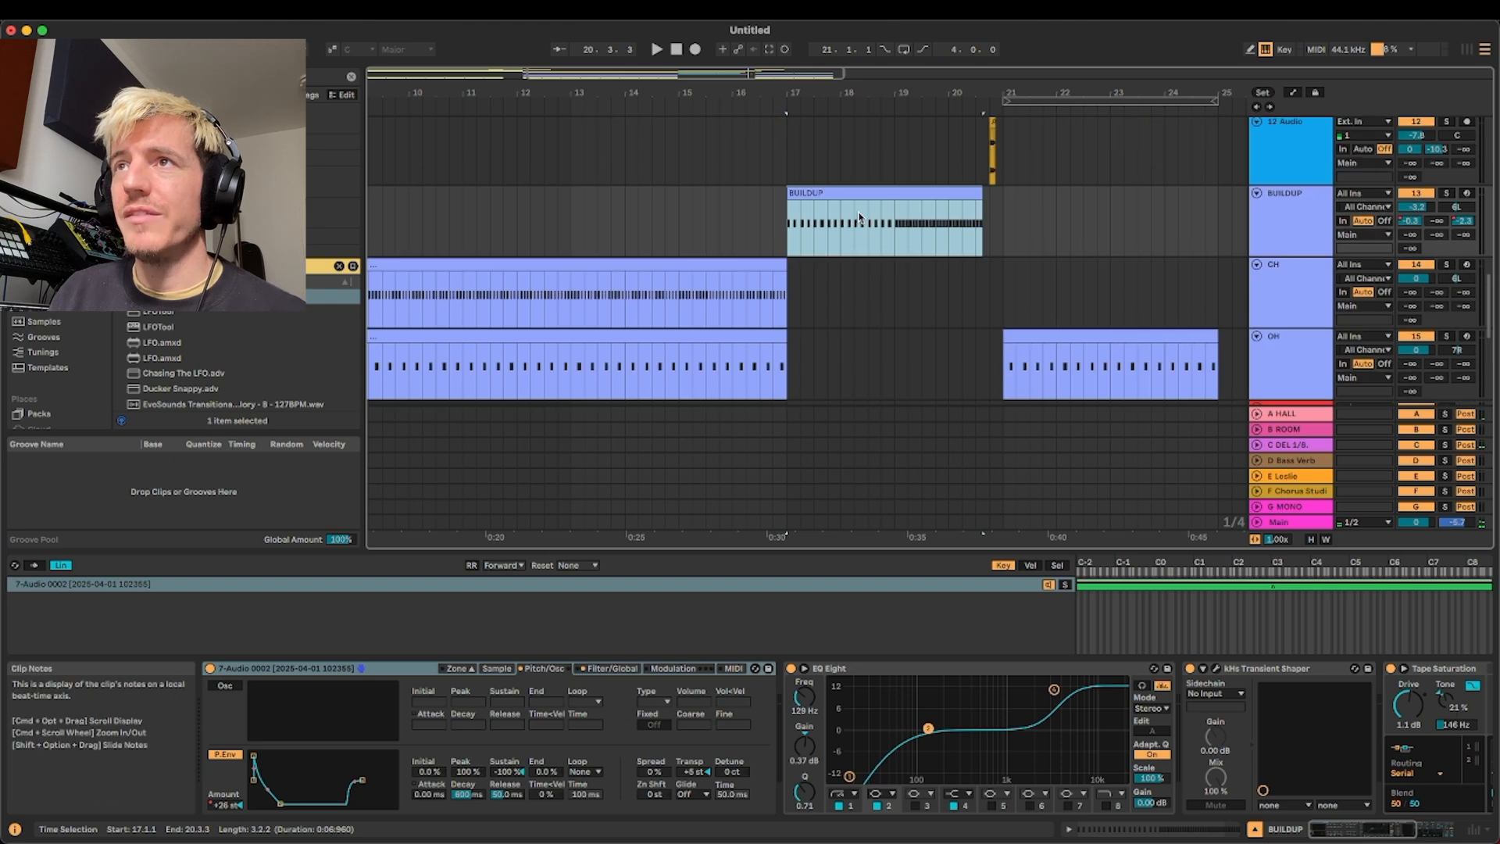
scroll(859, 218, up, 5)
scroll(860, 217, down, 3)
click(258, 699)
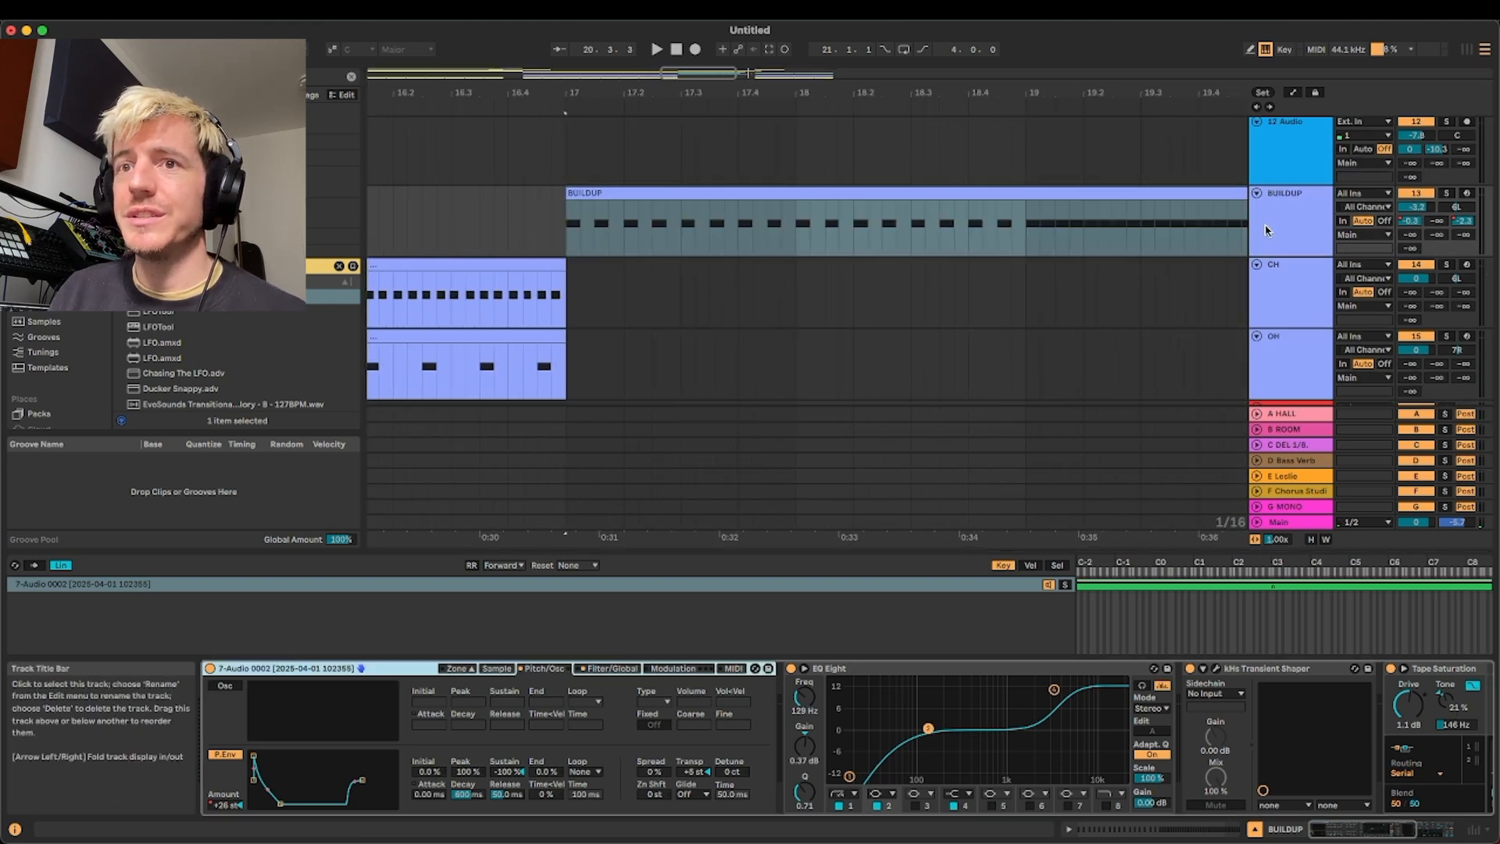
click(496, 668)
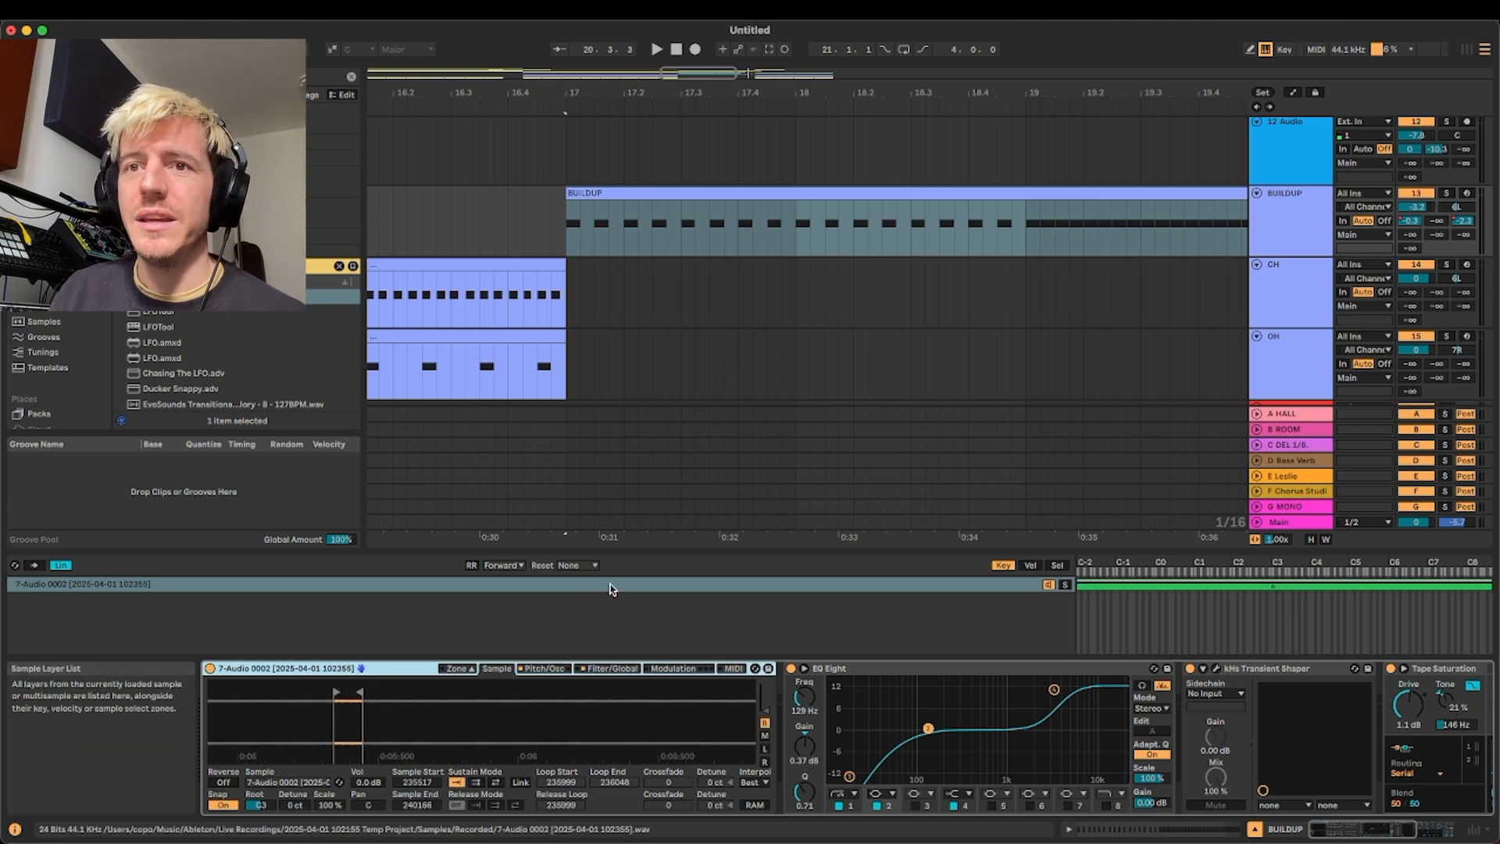
scroll(1125, 209, down, 2)
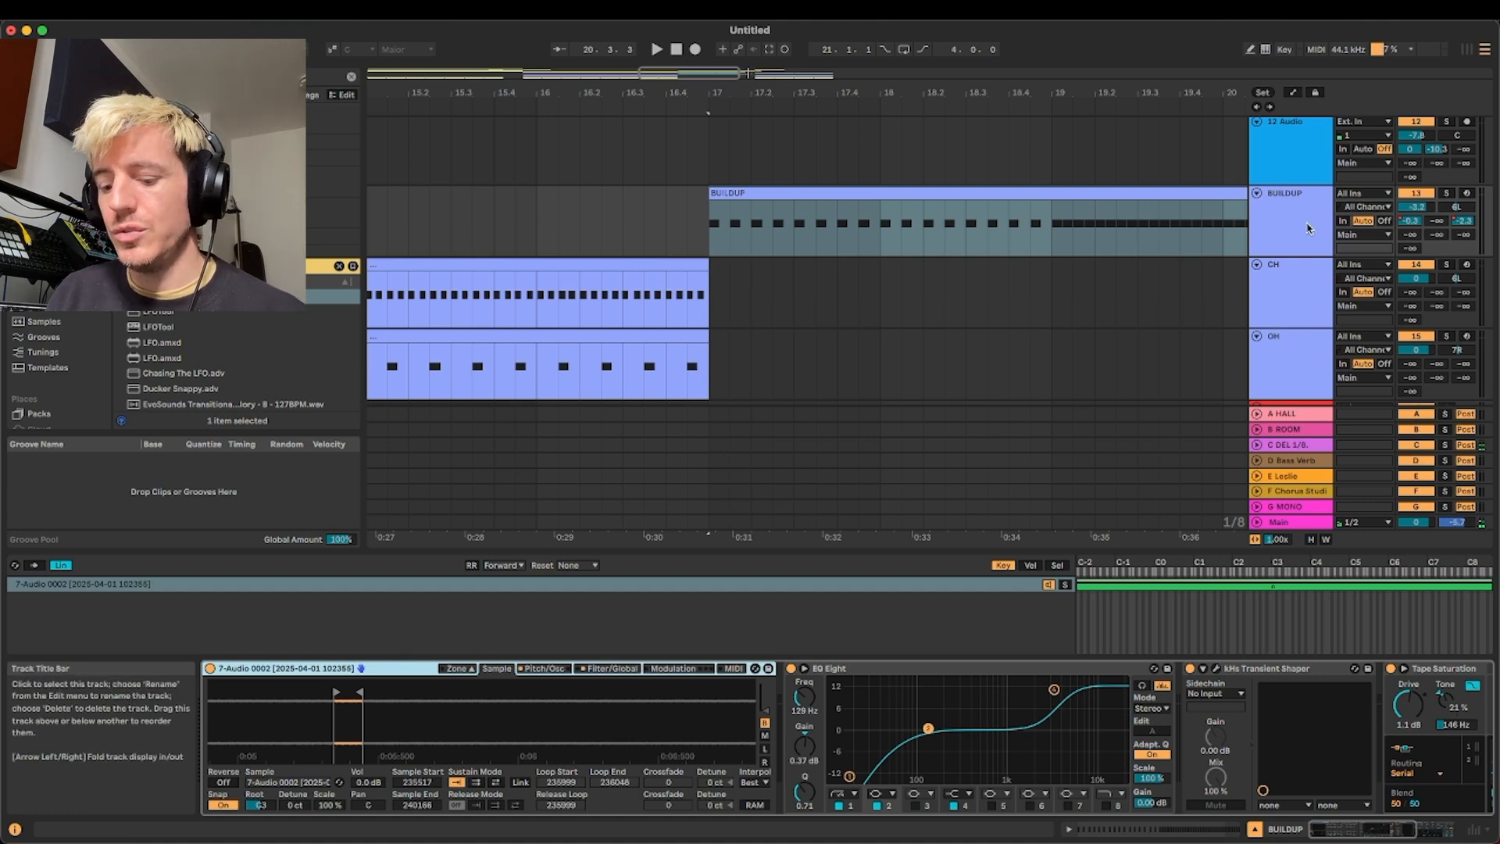
Show BUILDUP's Pitch Envelope automation, examine the sampler's pitch settings, audition the riser, and hide the automation again
key(a)
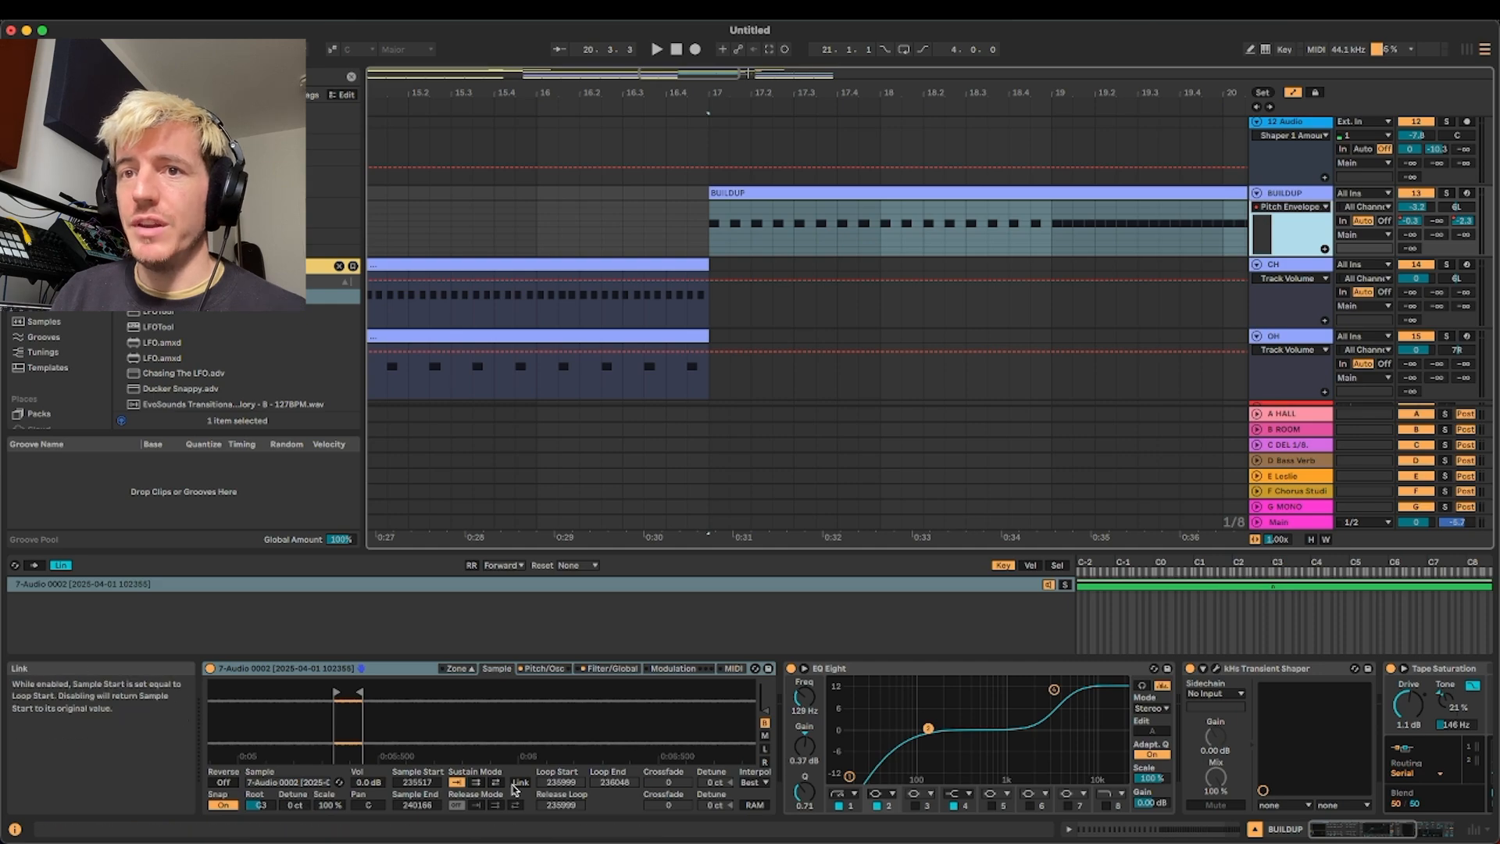
click(543, 668)
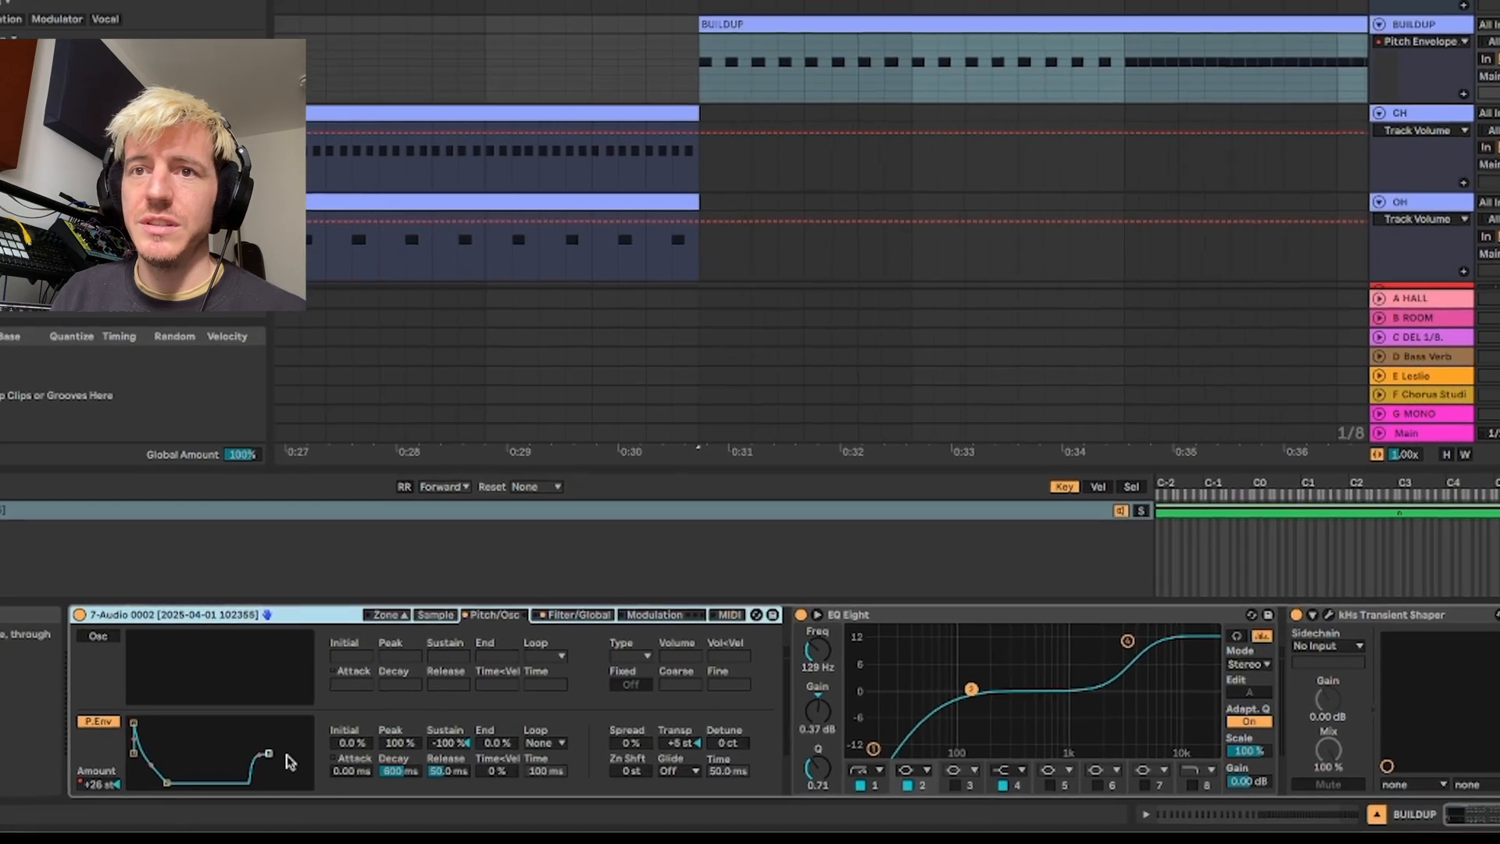
key(space)
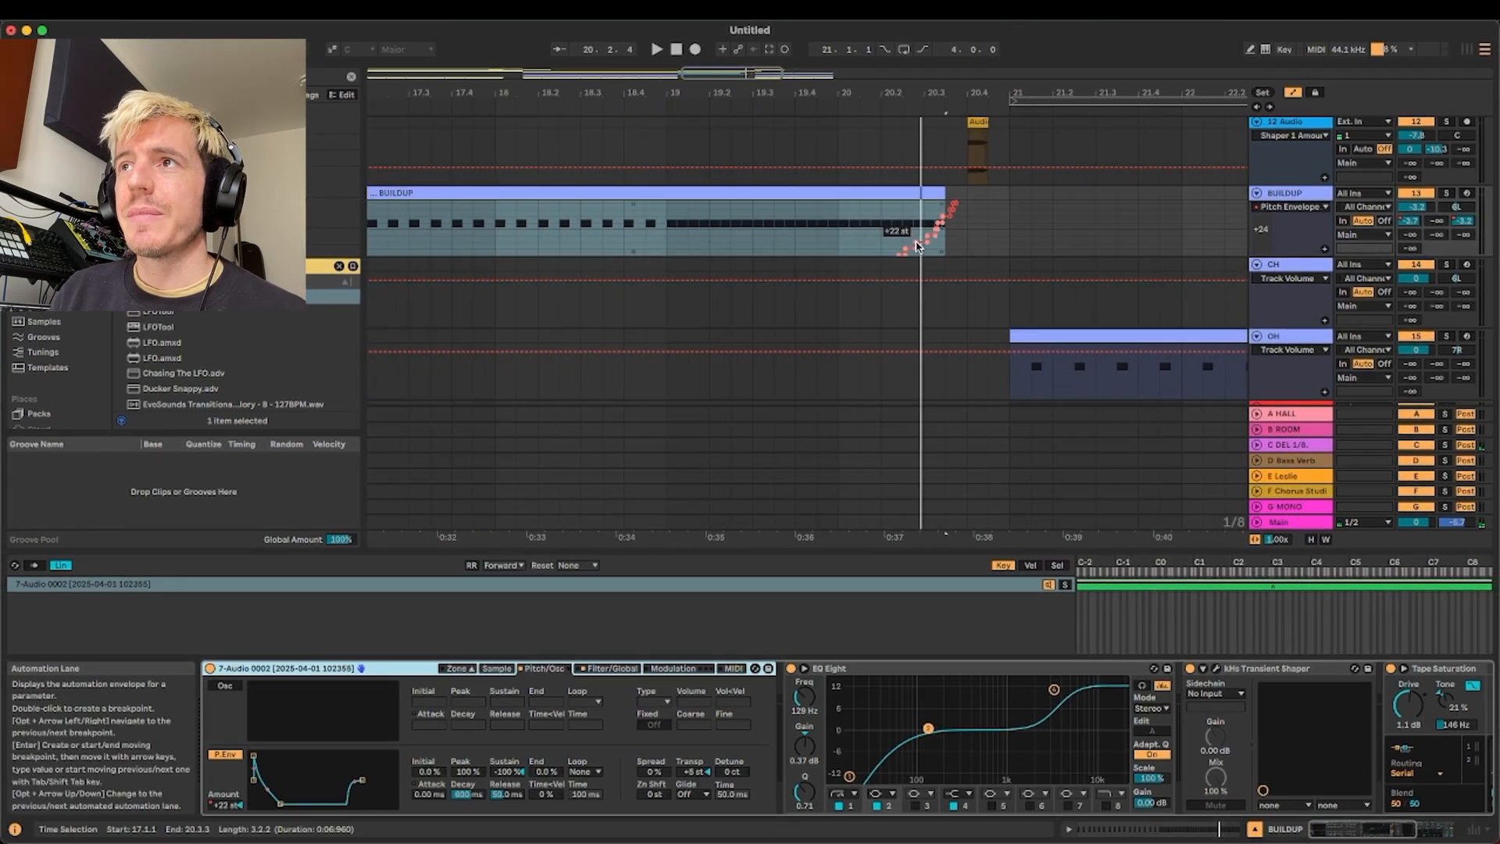
key(a)
Solo the 12 Audio track and audition its clip from 20.4.1 while examining its device chain
scroll(996, 206, up, 1)
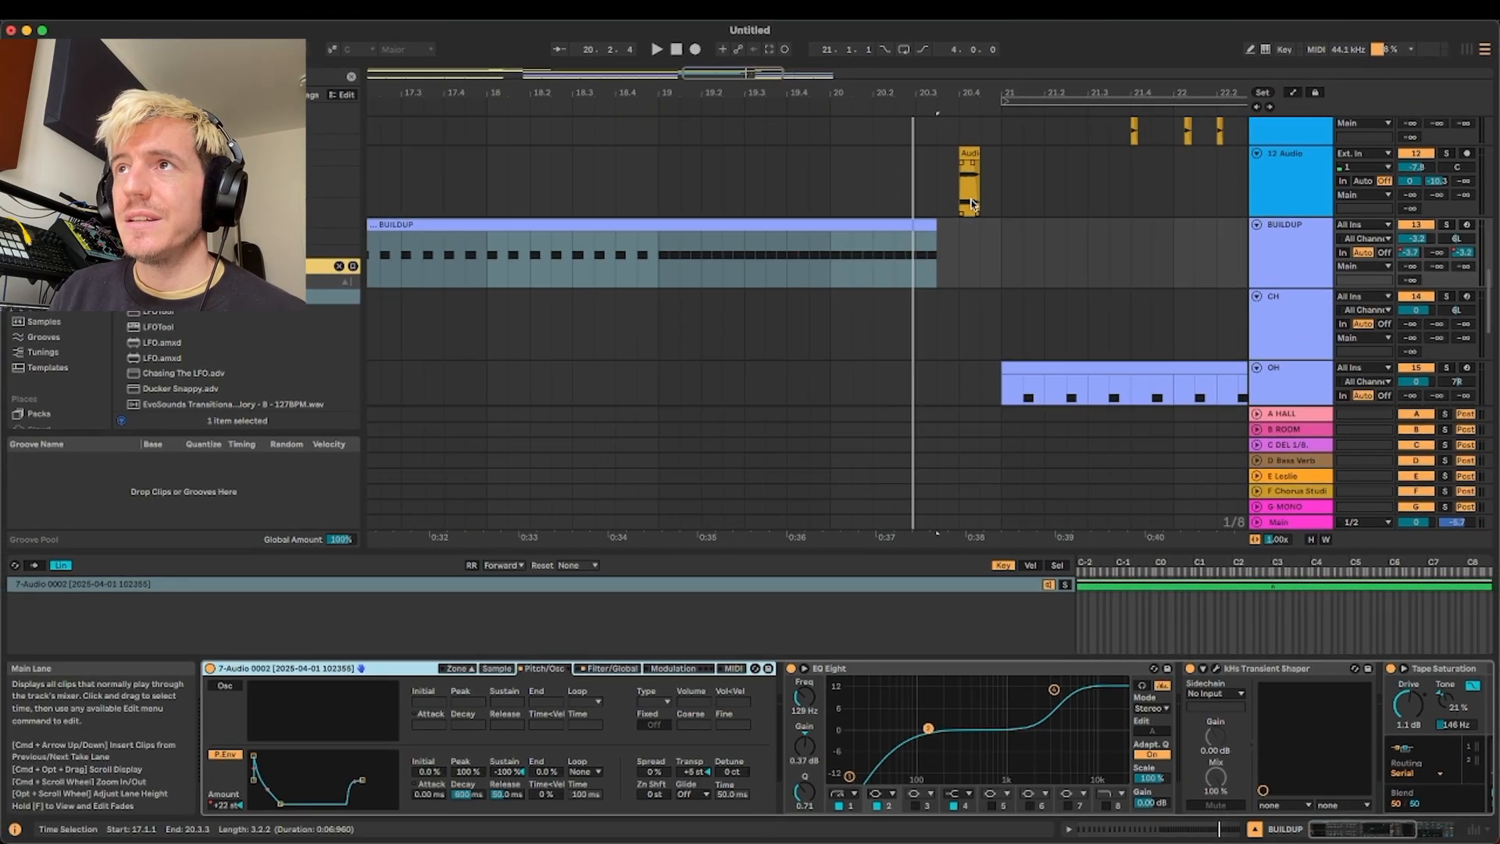
click(967, 187)
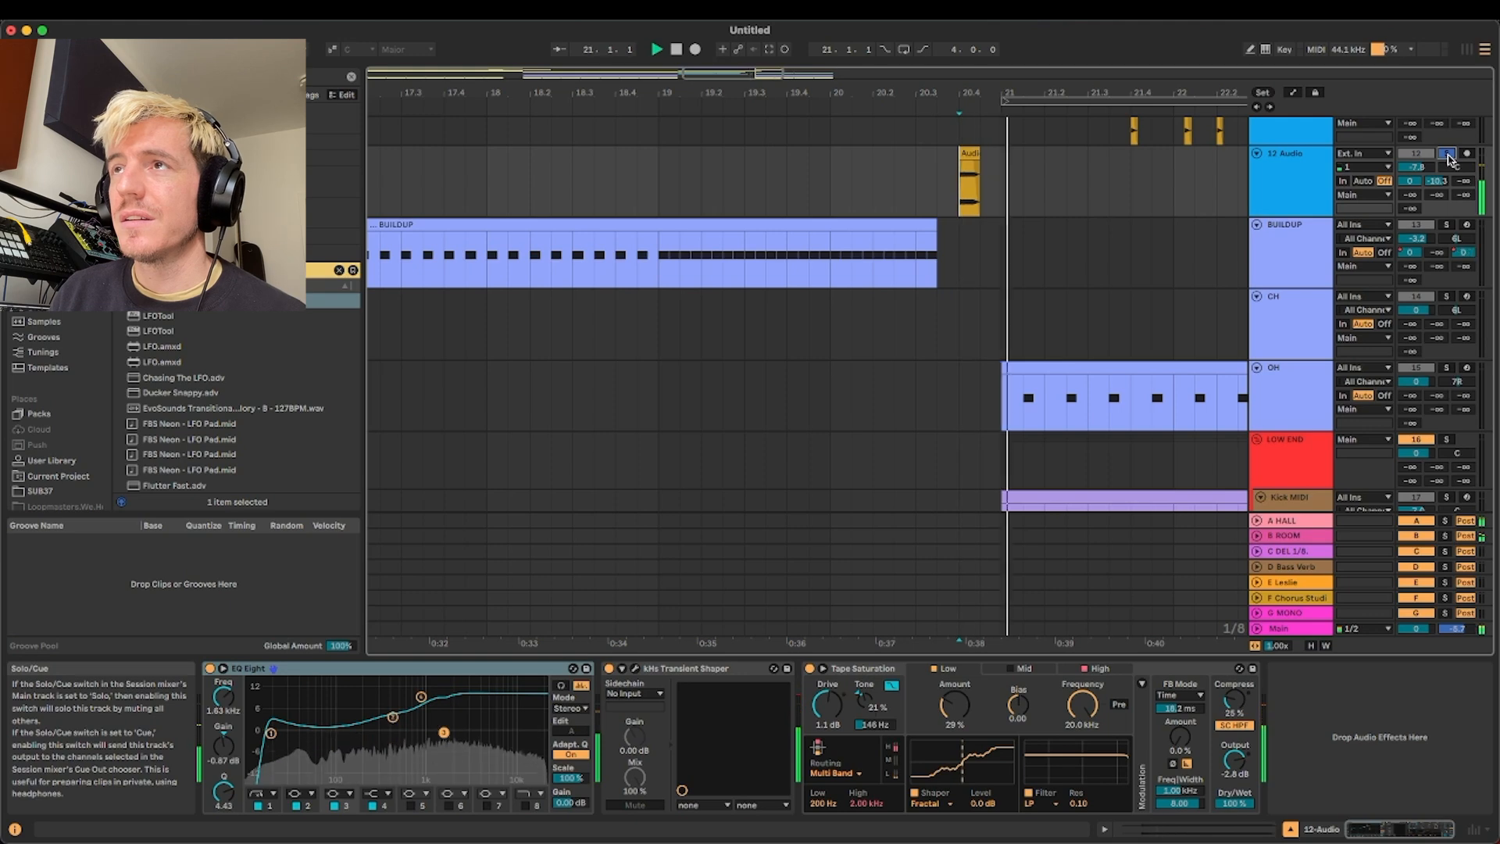
scroll(919, 218, down, 3)
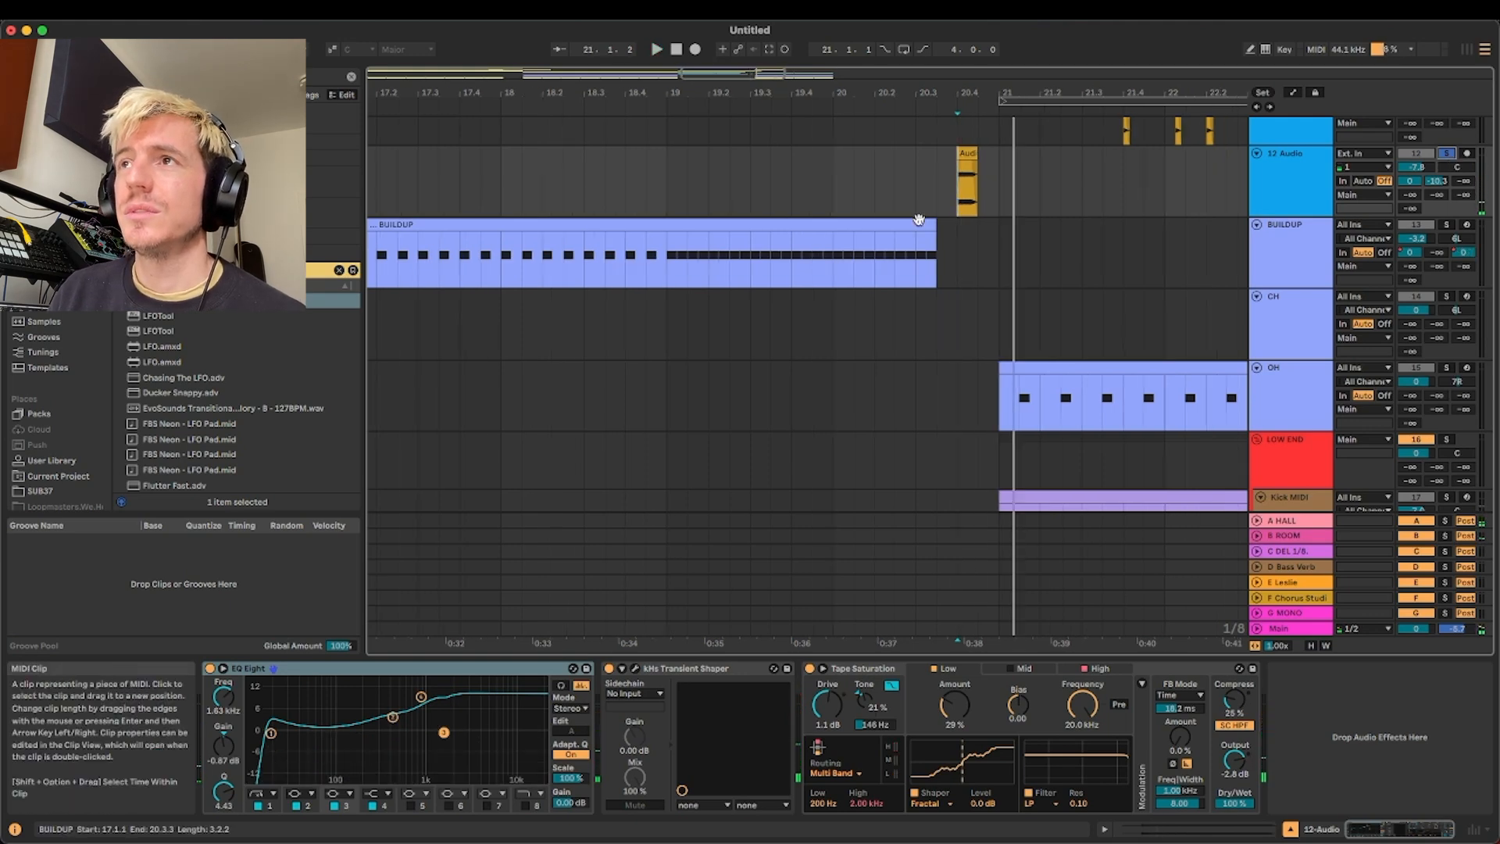
Look over the arrangement around bars 16 to 23, from the LOW END group and bass tracks up to CHORDS
scroll(890, 220, left, 3)
scroll(890, 221, down, 3)
scroll(893, 228, right, 3)
scroll(898, 228, down, 3)
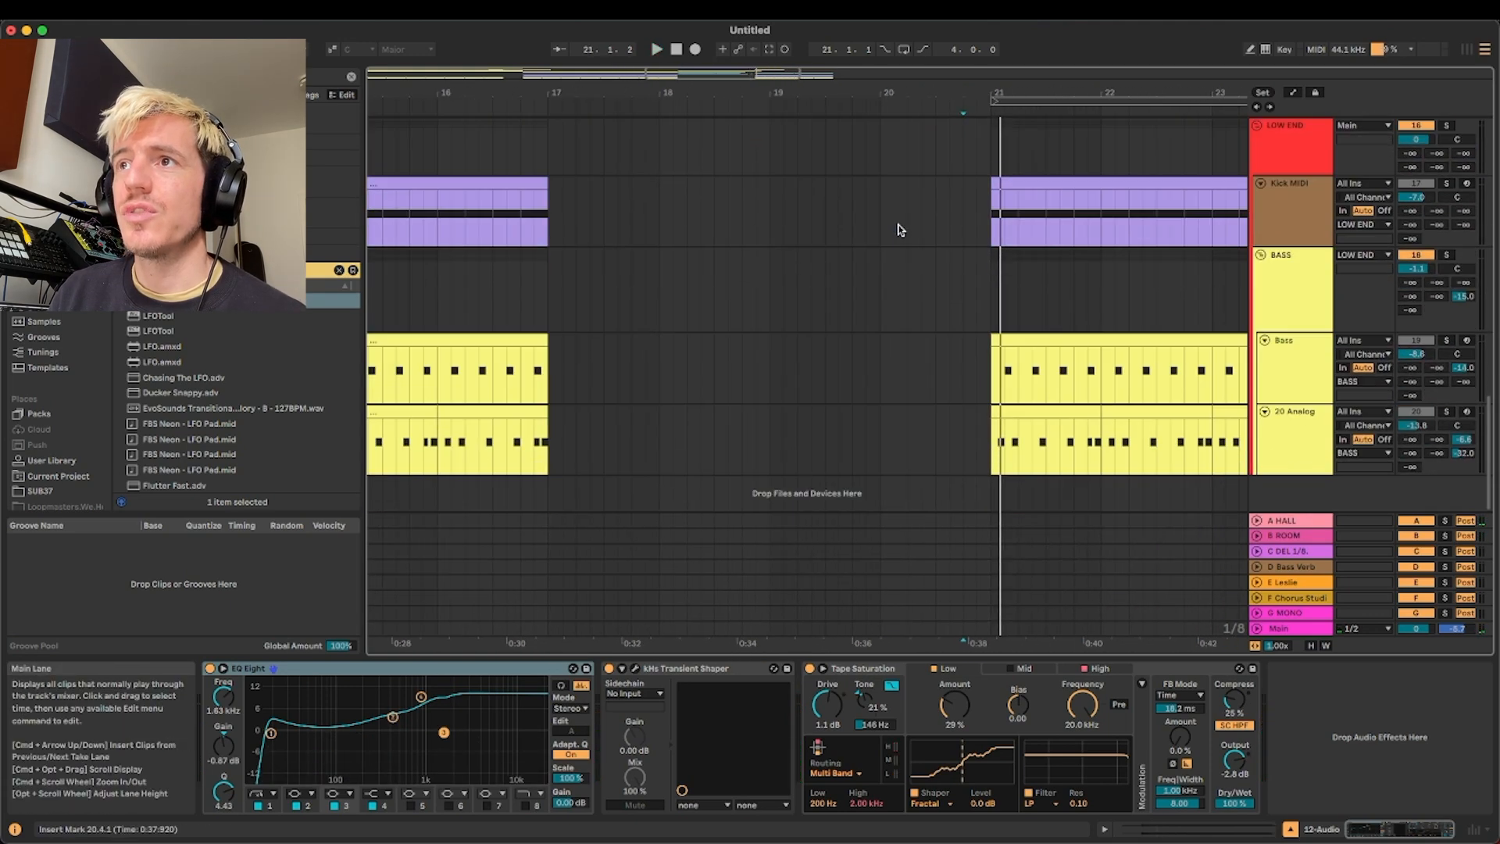
scroll(898, 230, up, 5)
scroll(899, 234, down, 5)
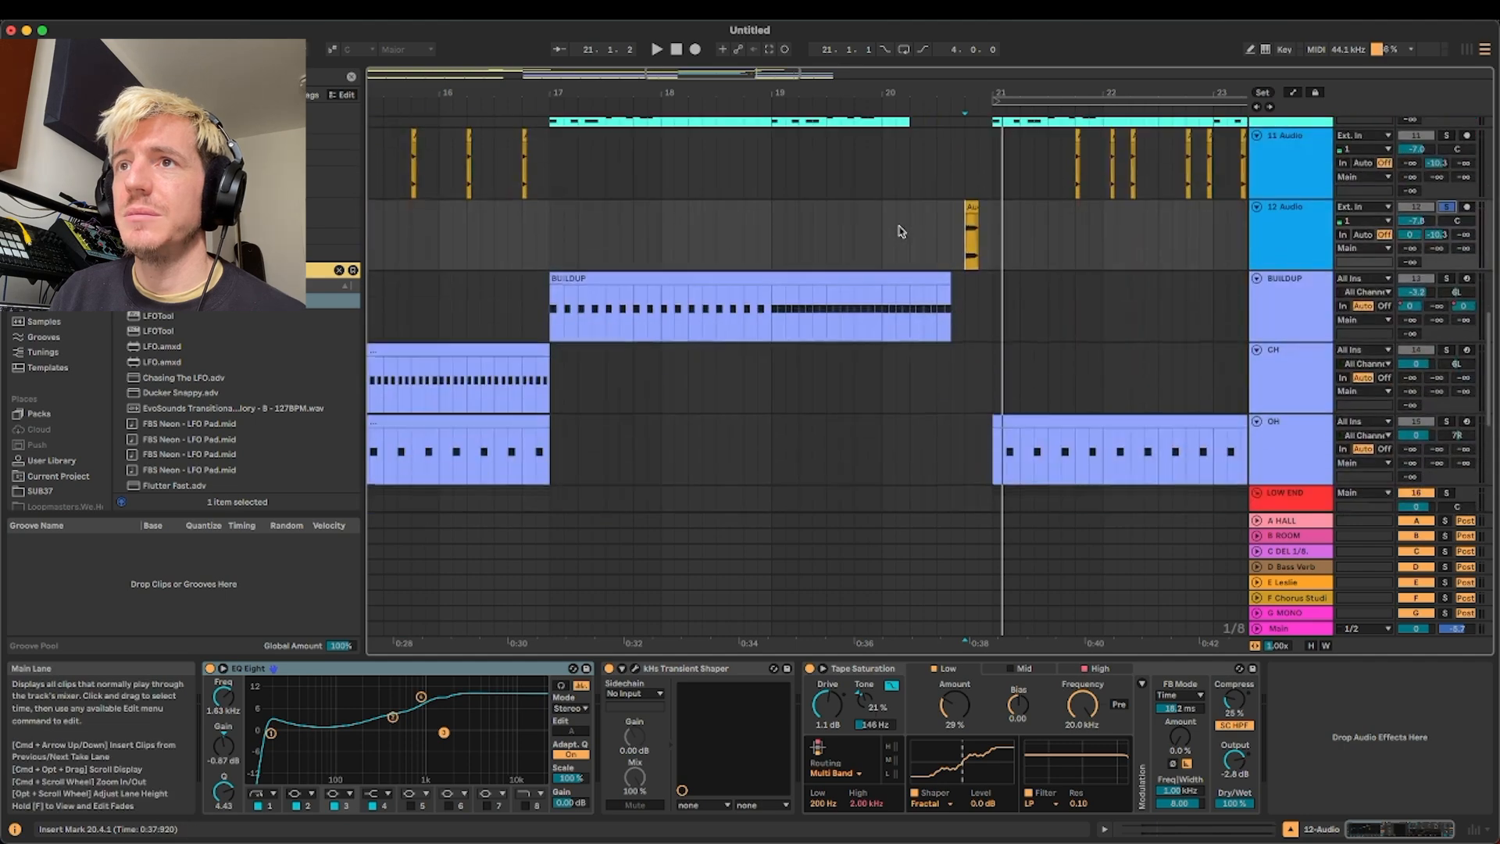
scroll(882, 243, up, 6)
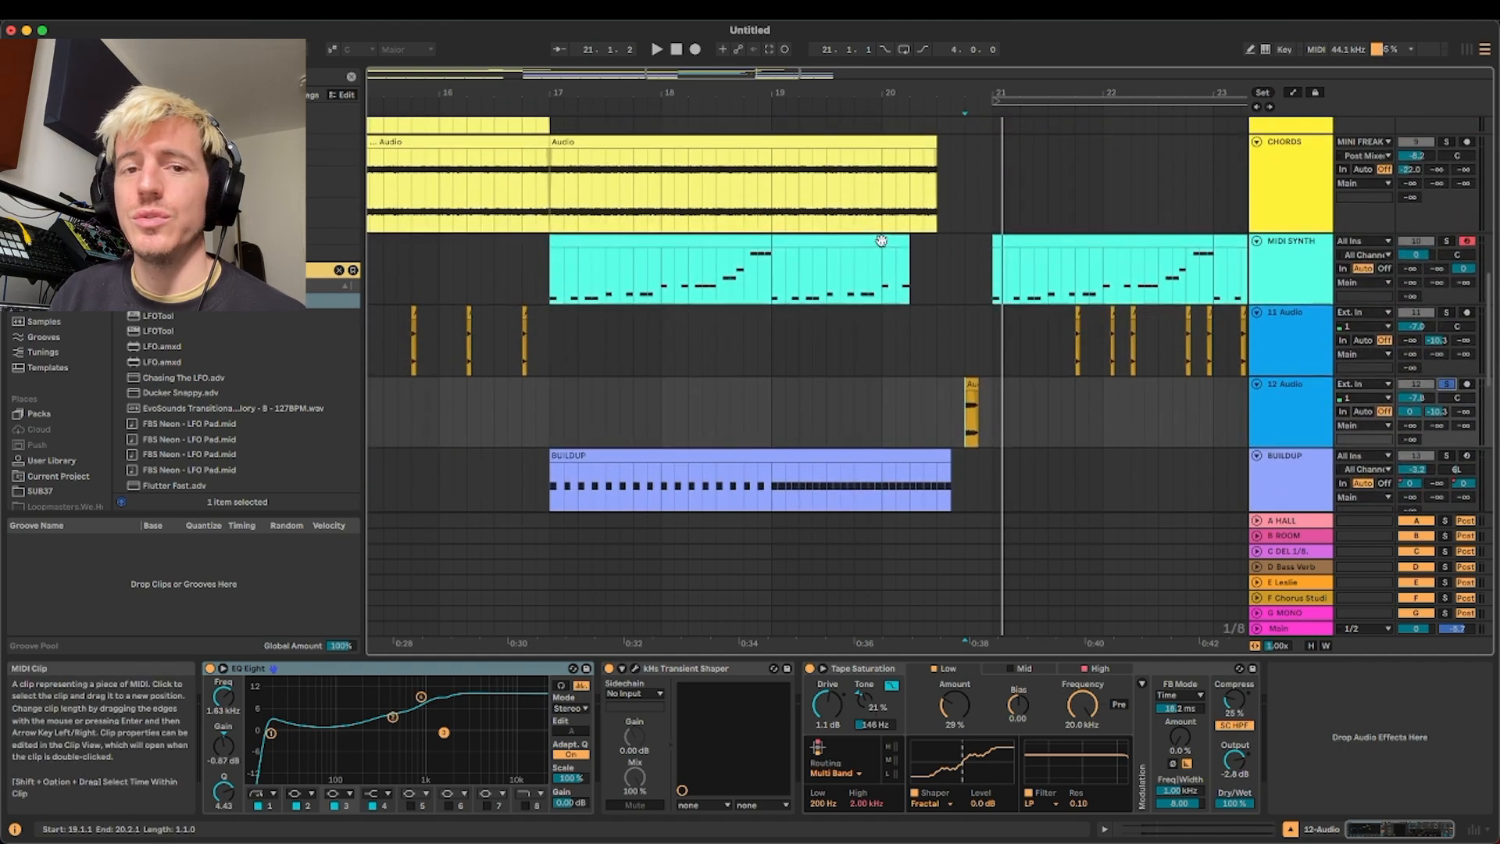
Look over the arrangement around the 12 Audio clip and audition the section from bar 21 to bar 25
scroll(1023, 384, up, 1)
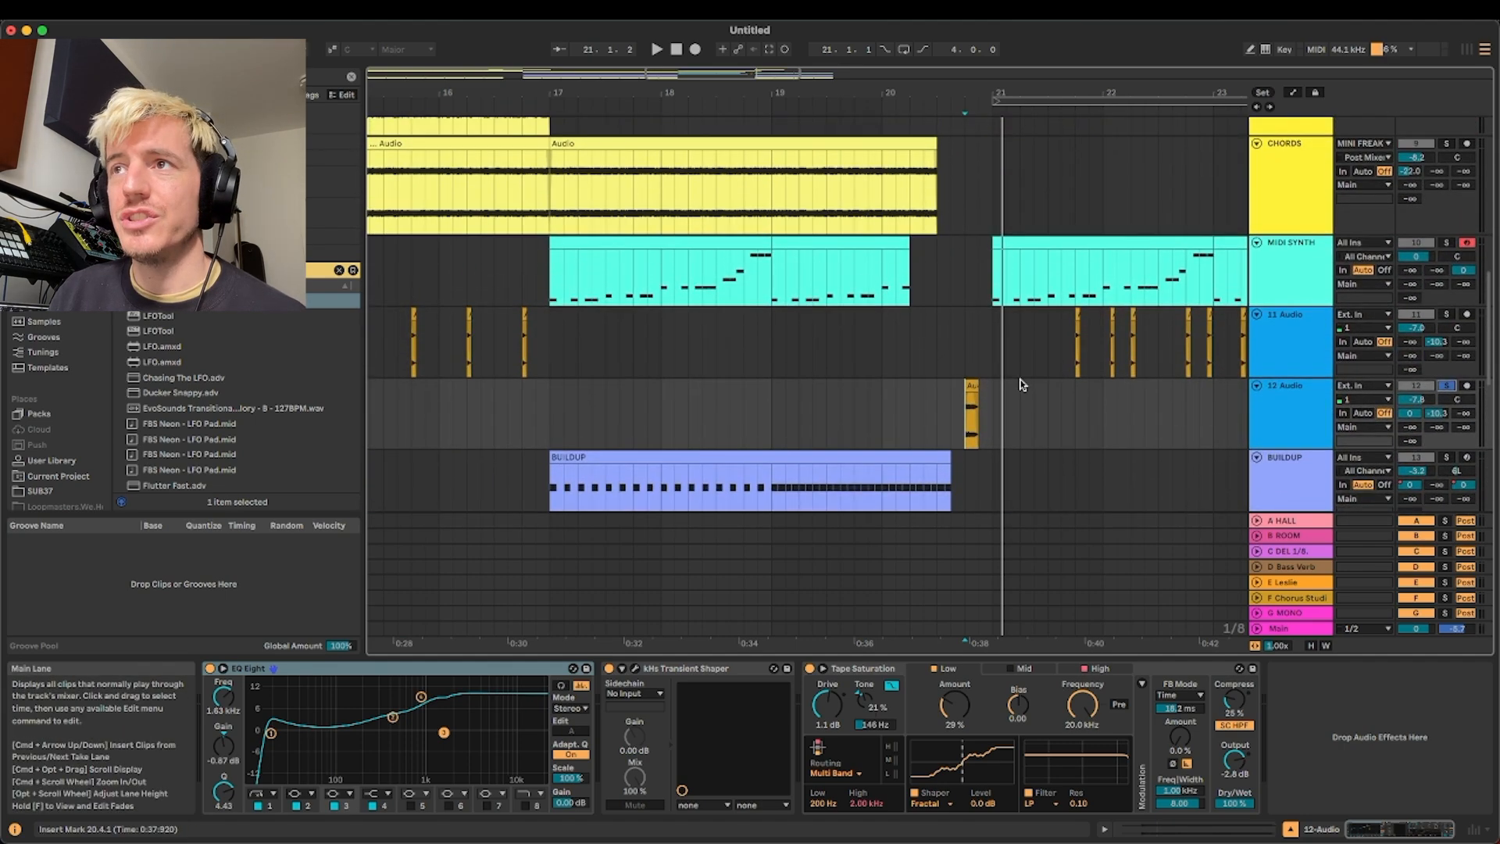
click(1266, 409)
scroll(1013, 404, right, 3)
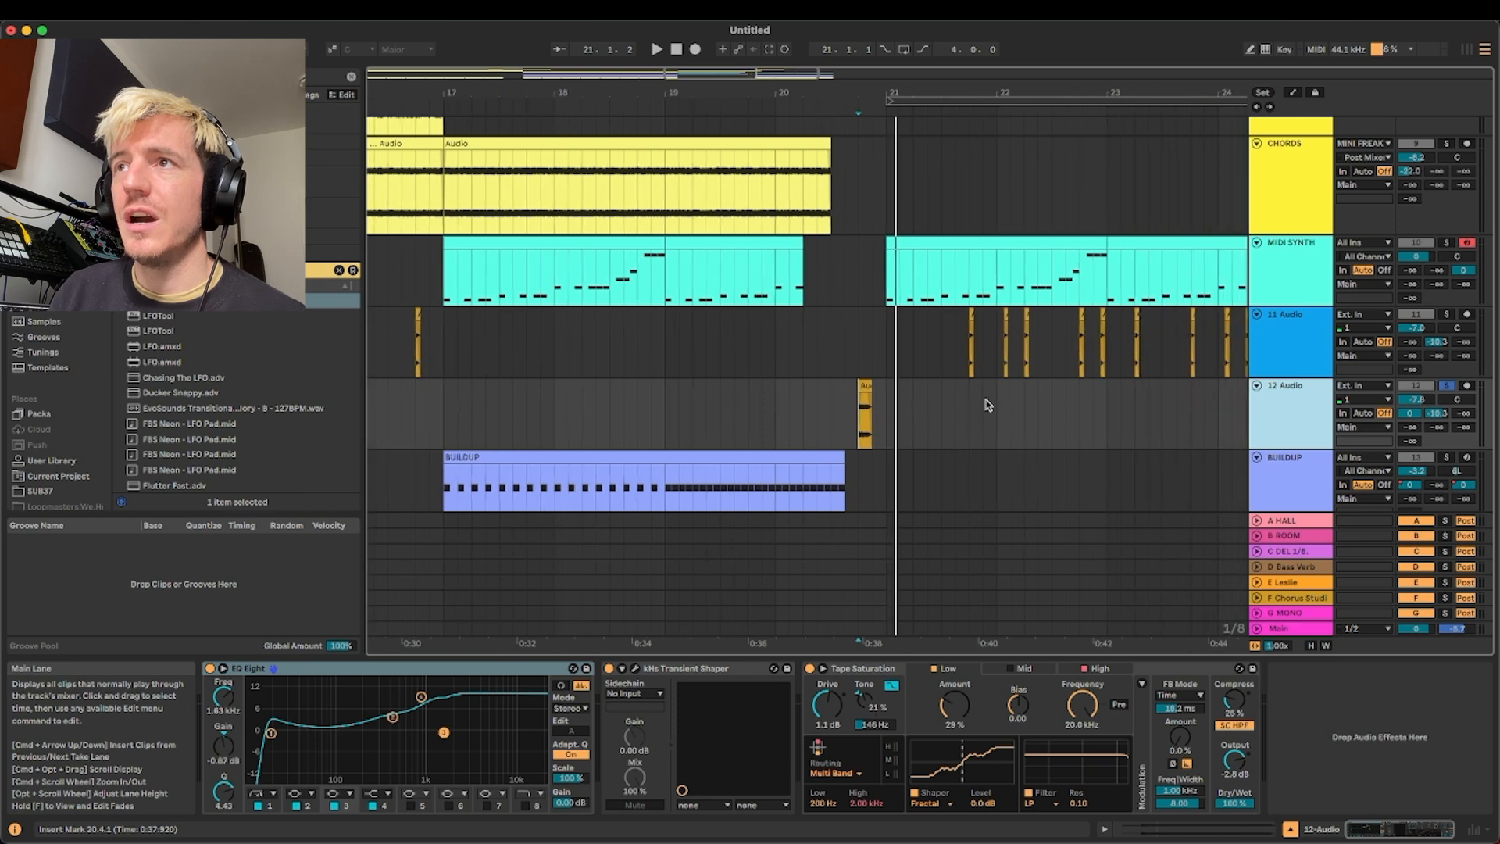
click(846, 405)
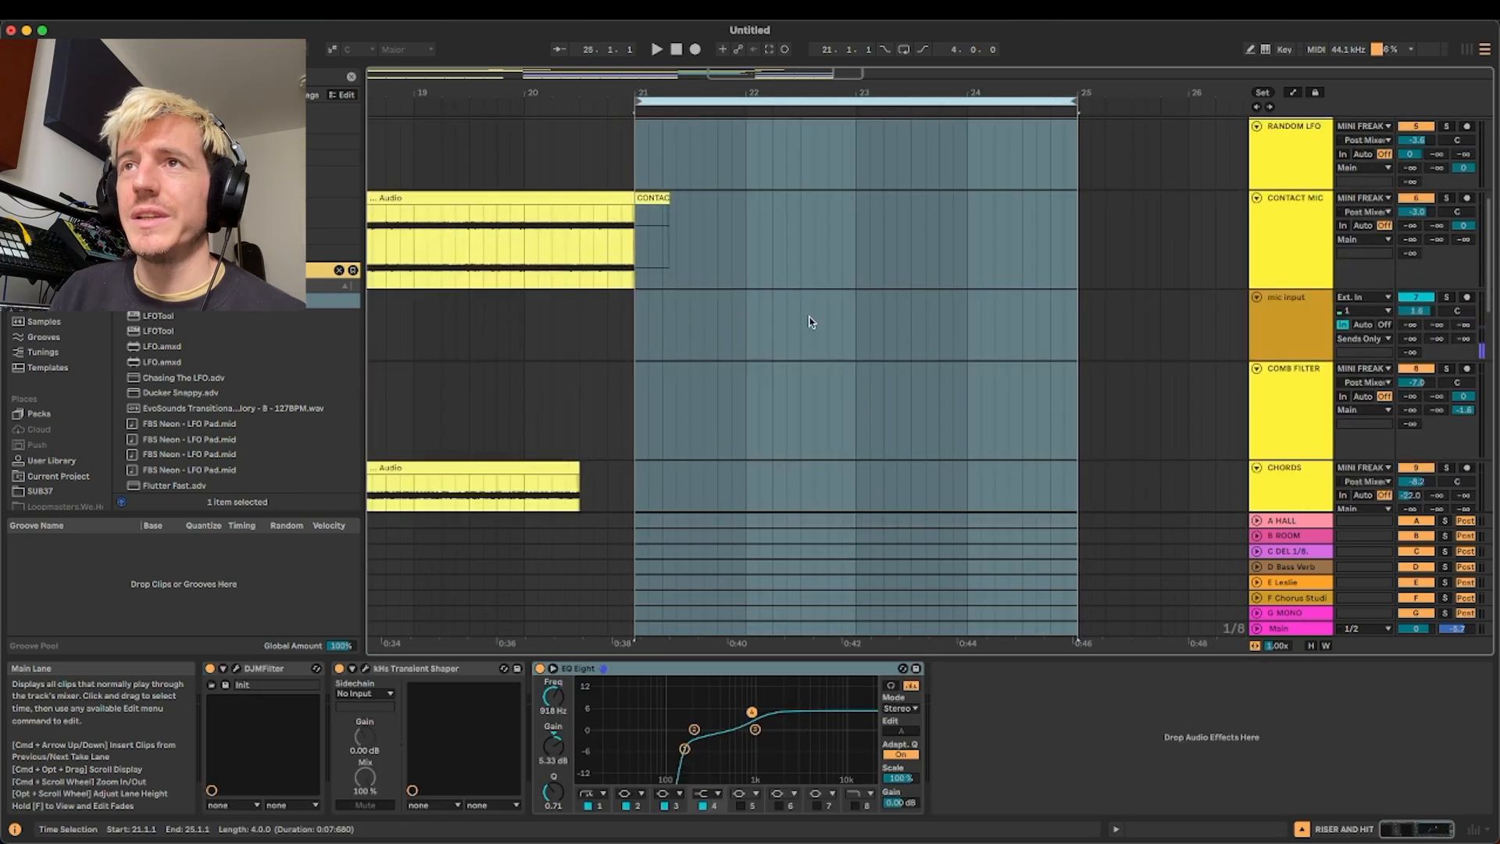
key(space)
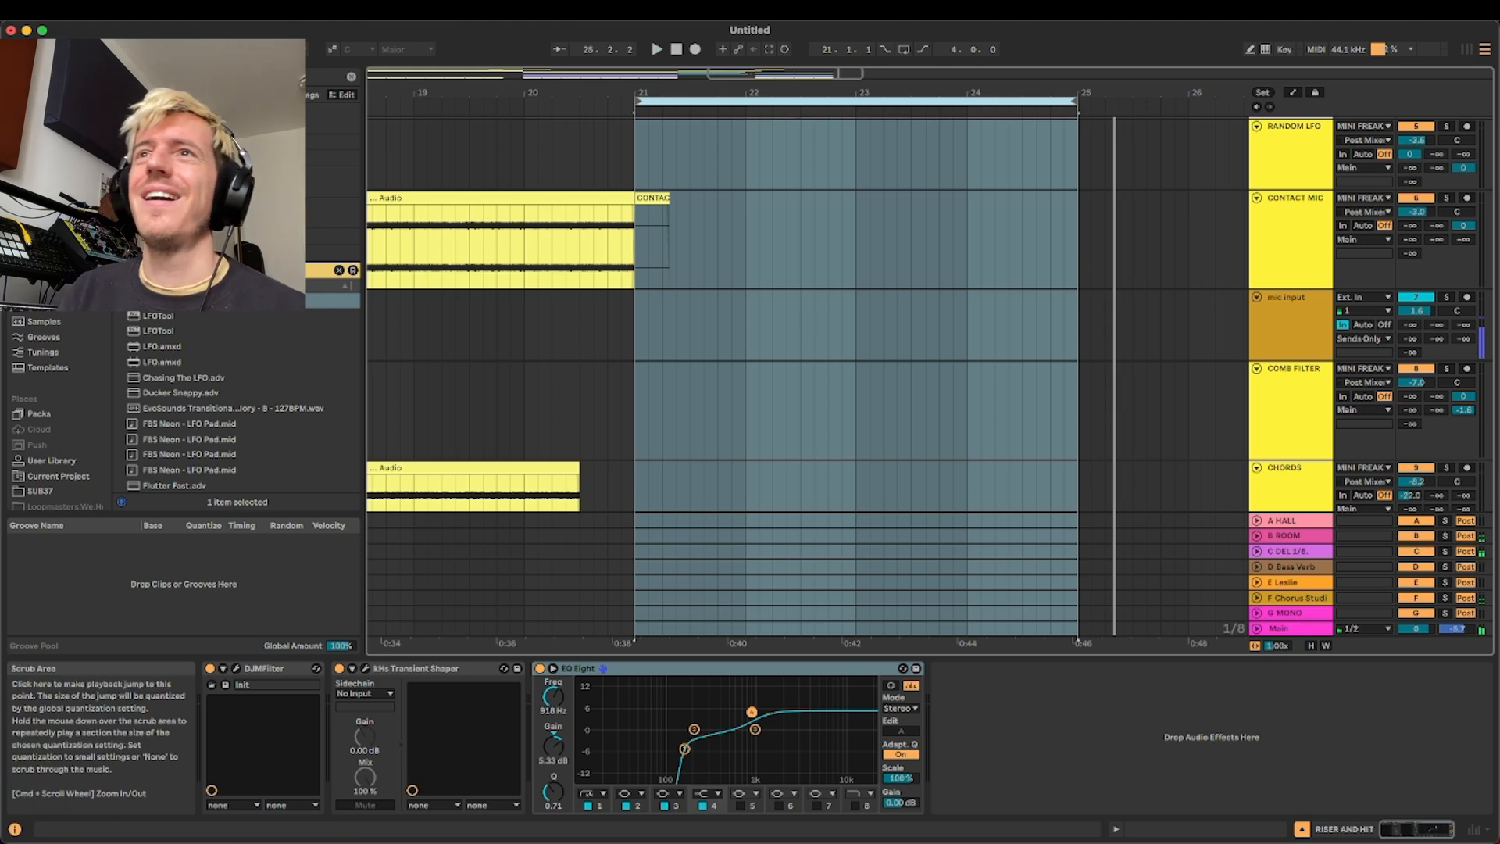
Return the song position to 1.1.1 and play the full arrangement from the start
double_click(677, 53)
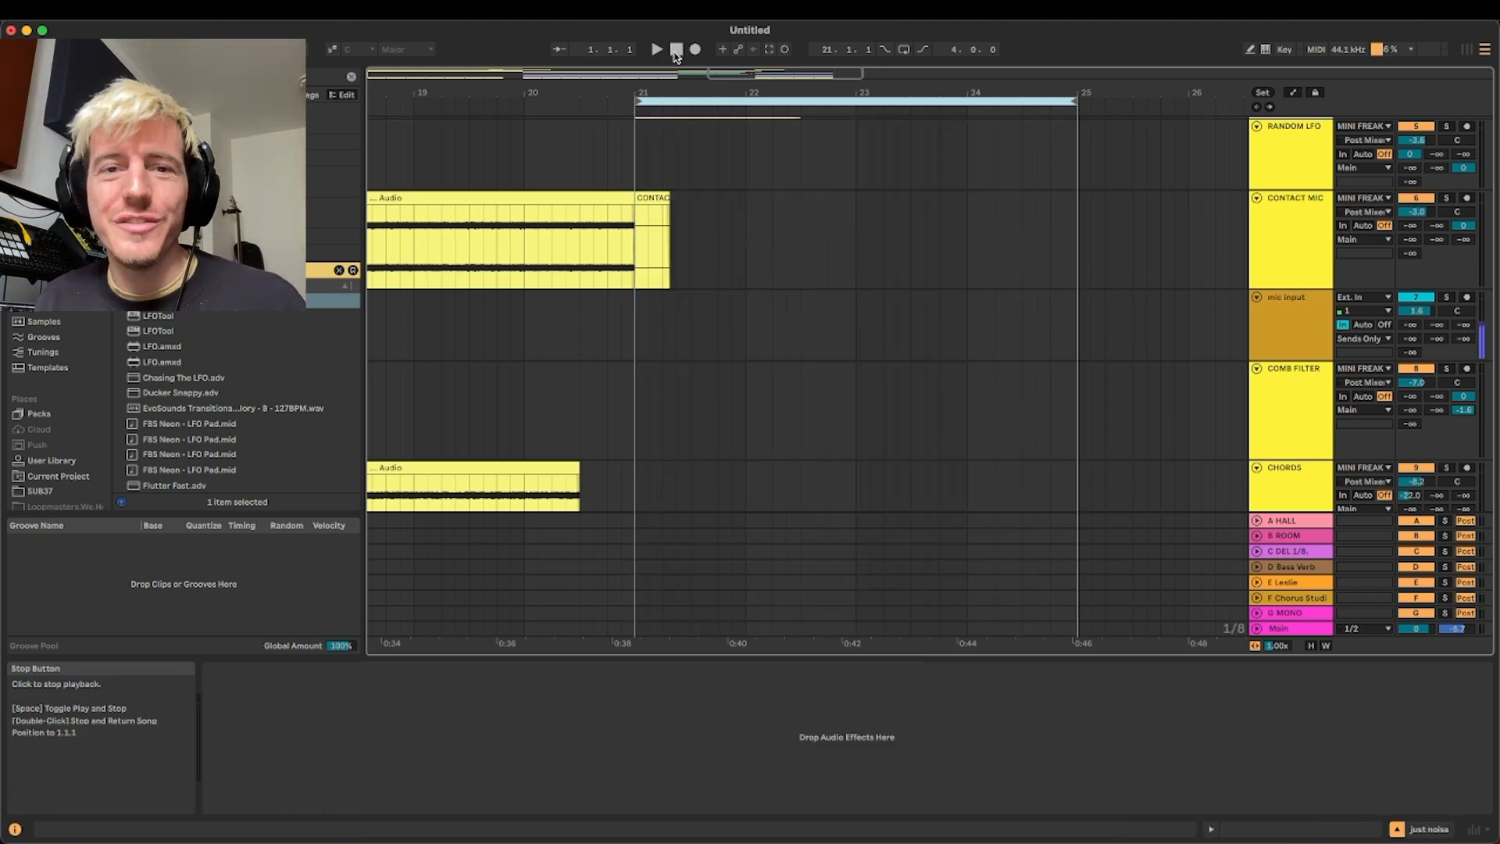
key(space)
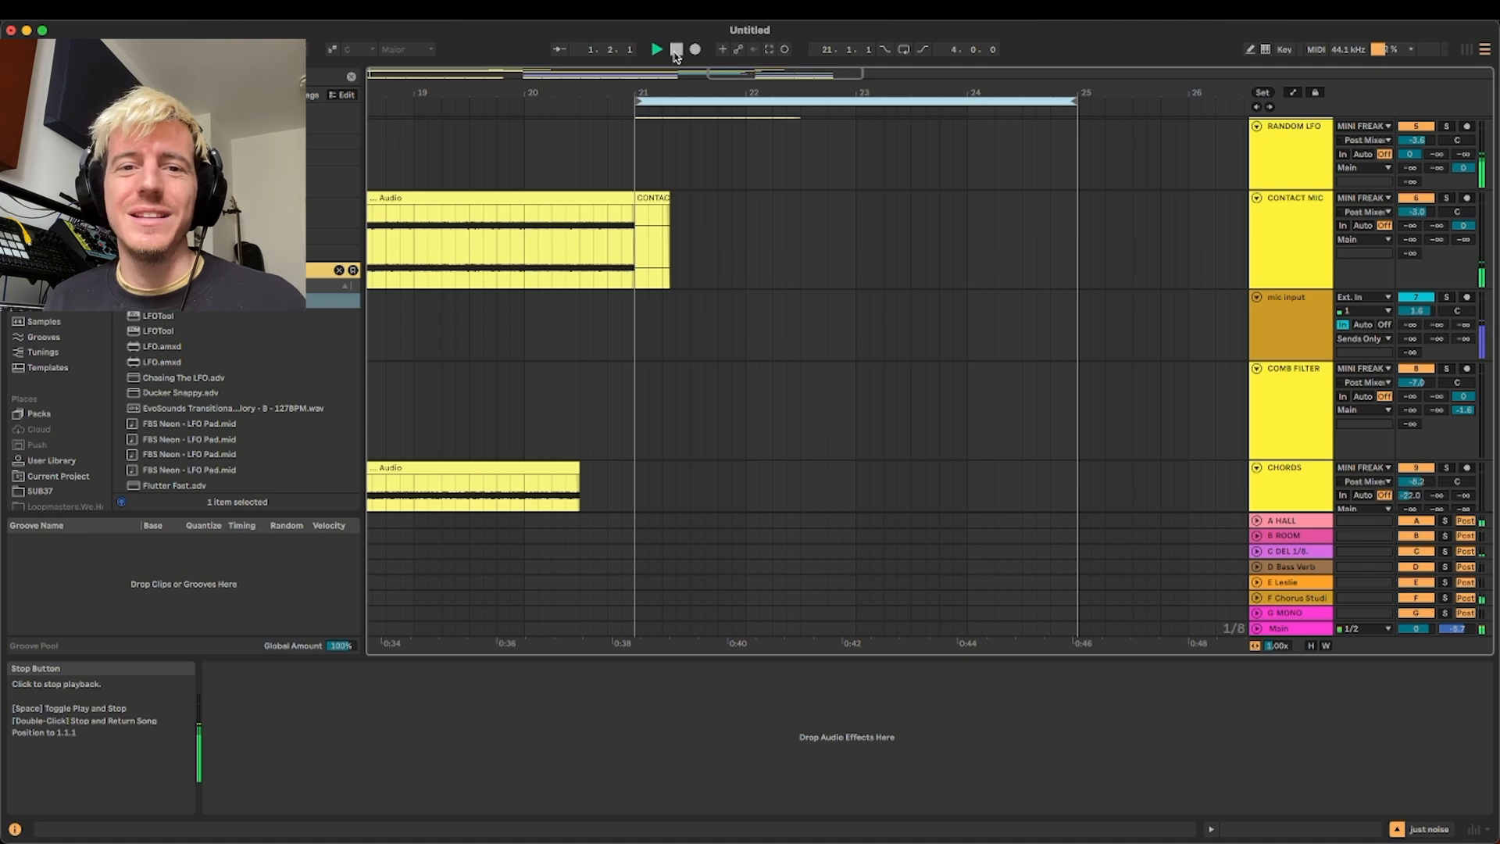